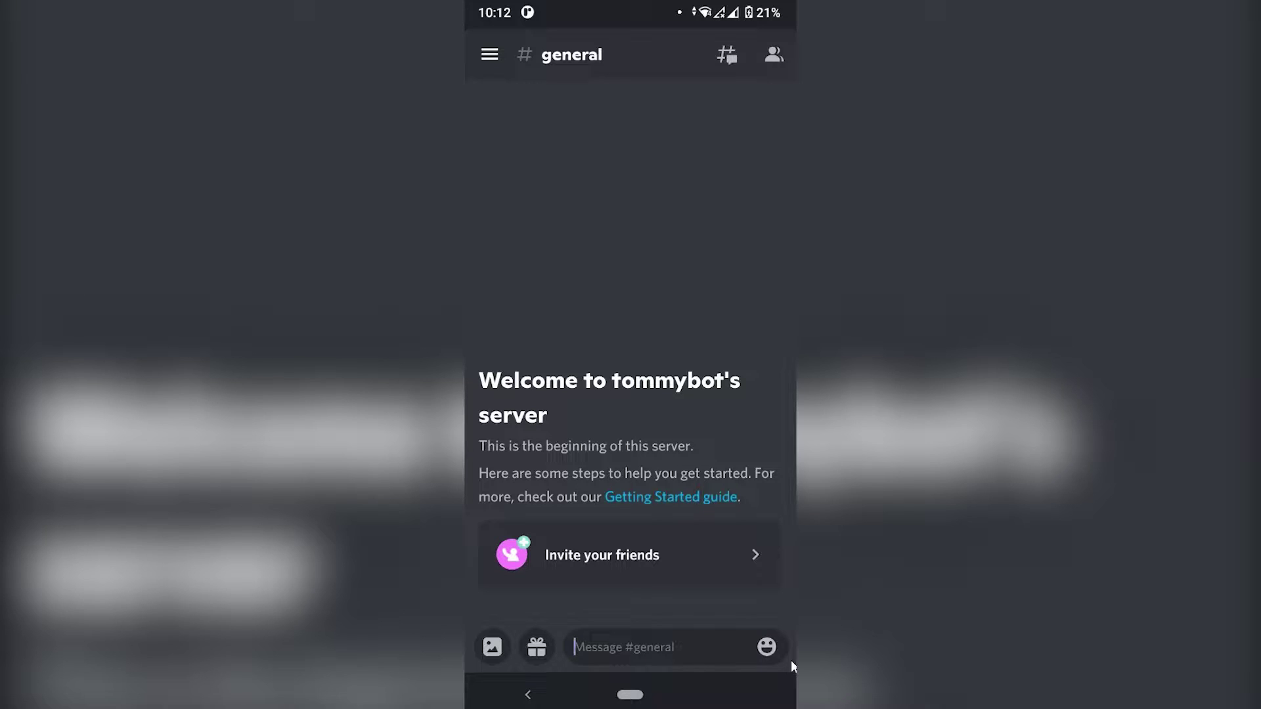
Switch to the DuckDuckGo browser and open the probot.io website.
click(629, 697)
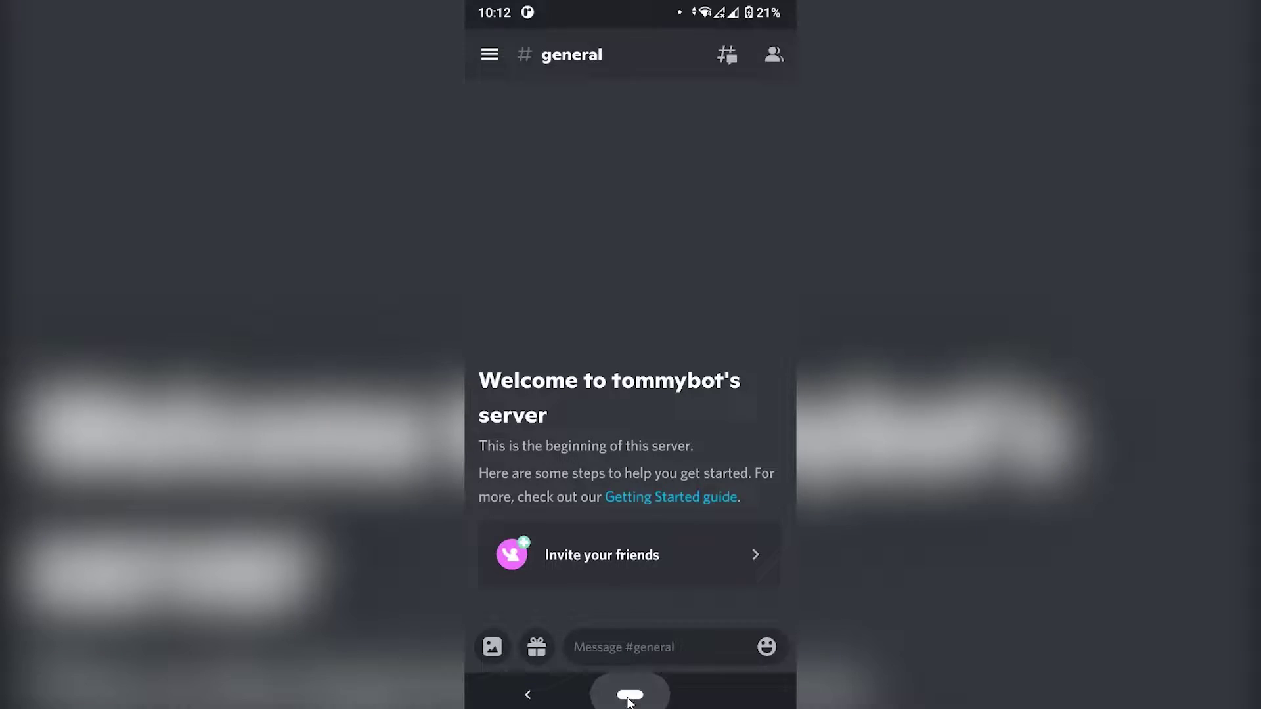
click(501, 421)
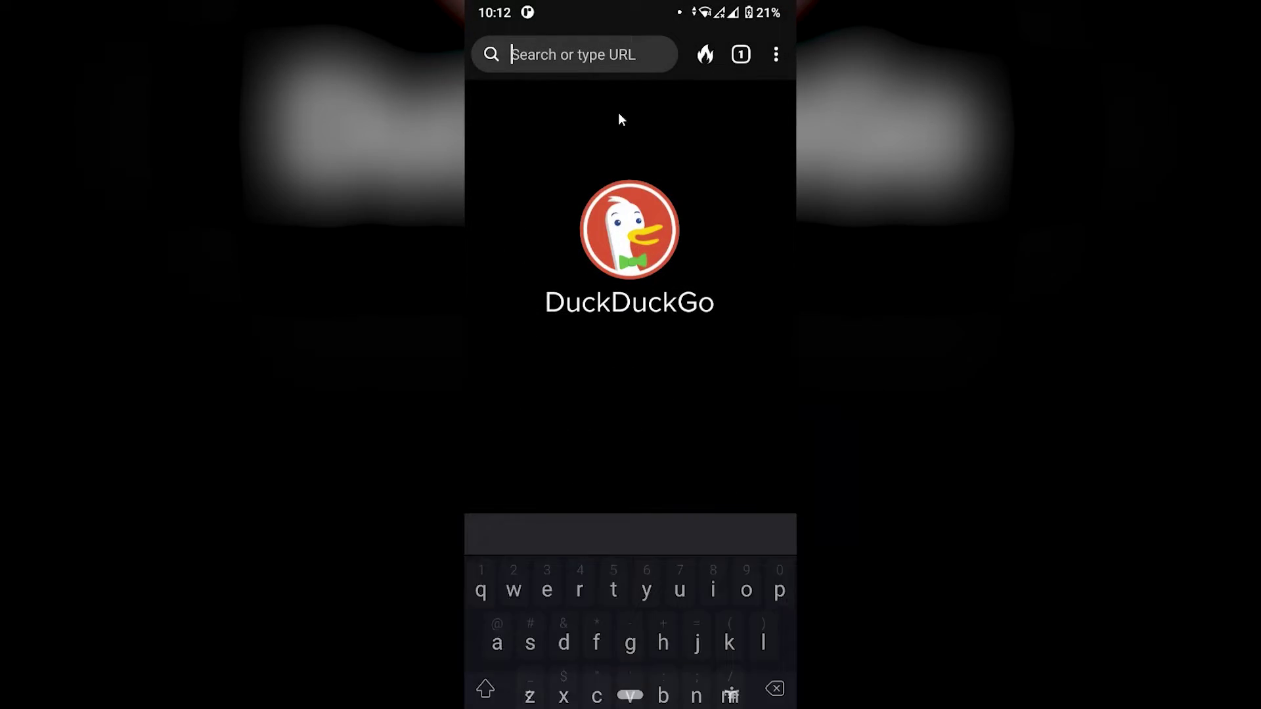
text(p)
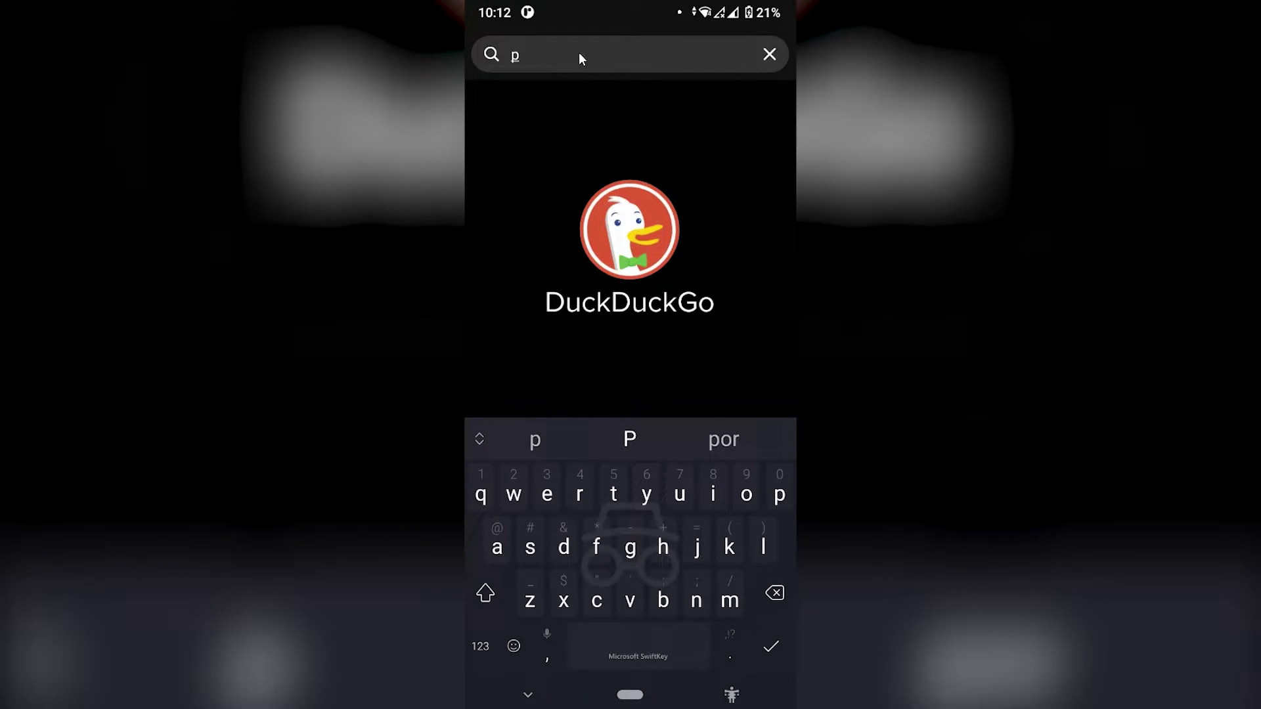
text(robot.io)
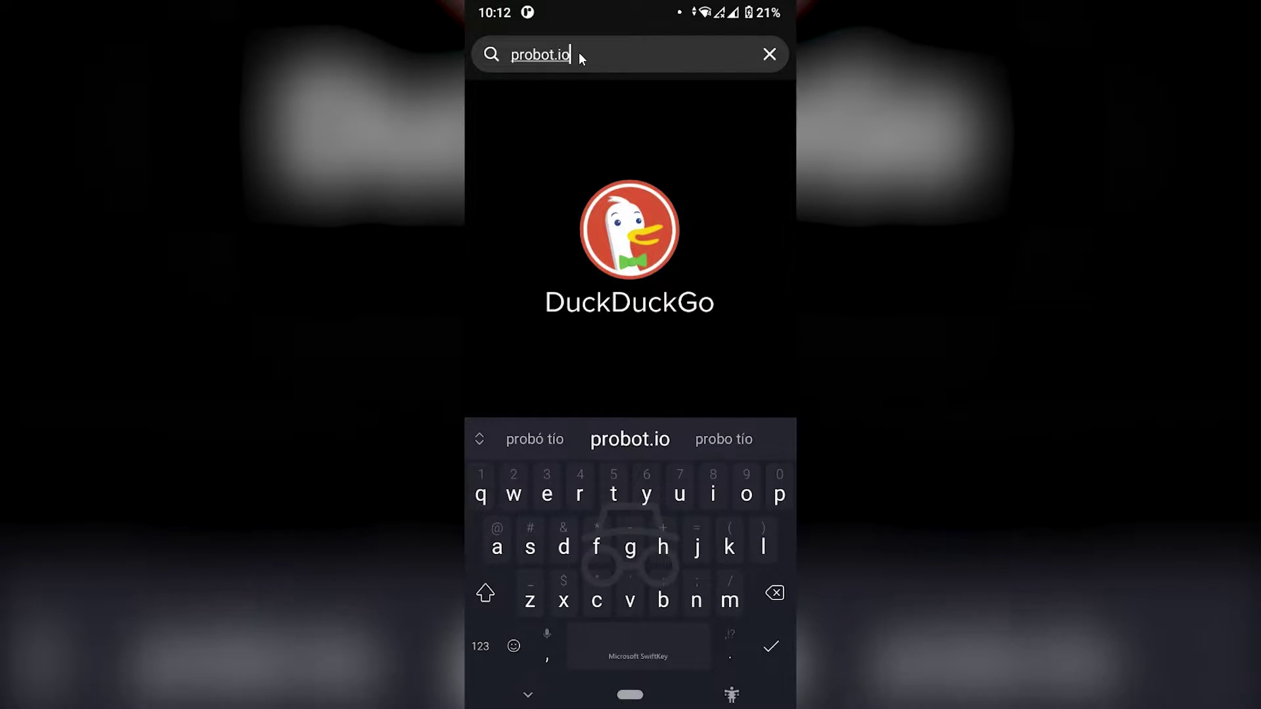
key(Return)
Add ProBot to tommybot's server on Discord and authorize all the permissions it requests.
scroll(661, 249, down, 5)
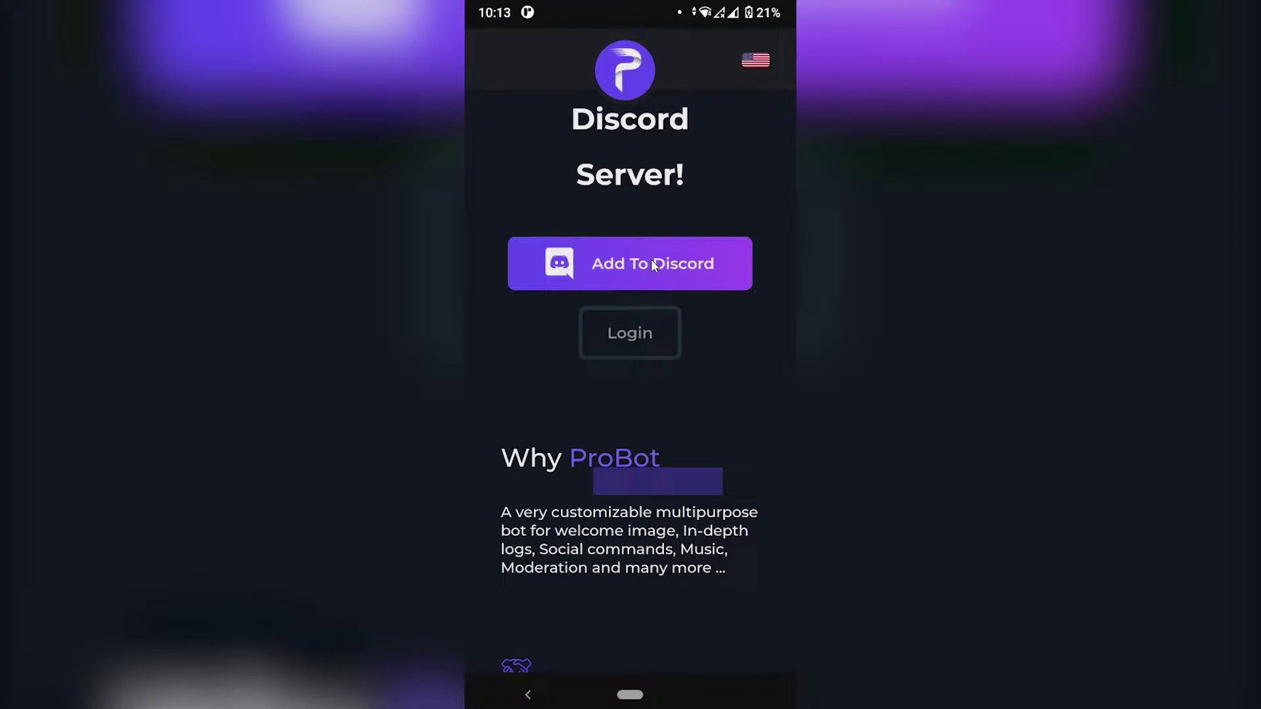
click(646, 262)
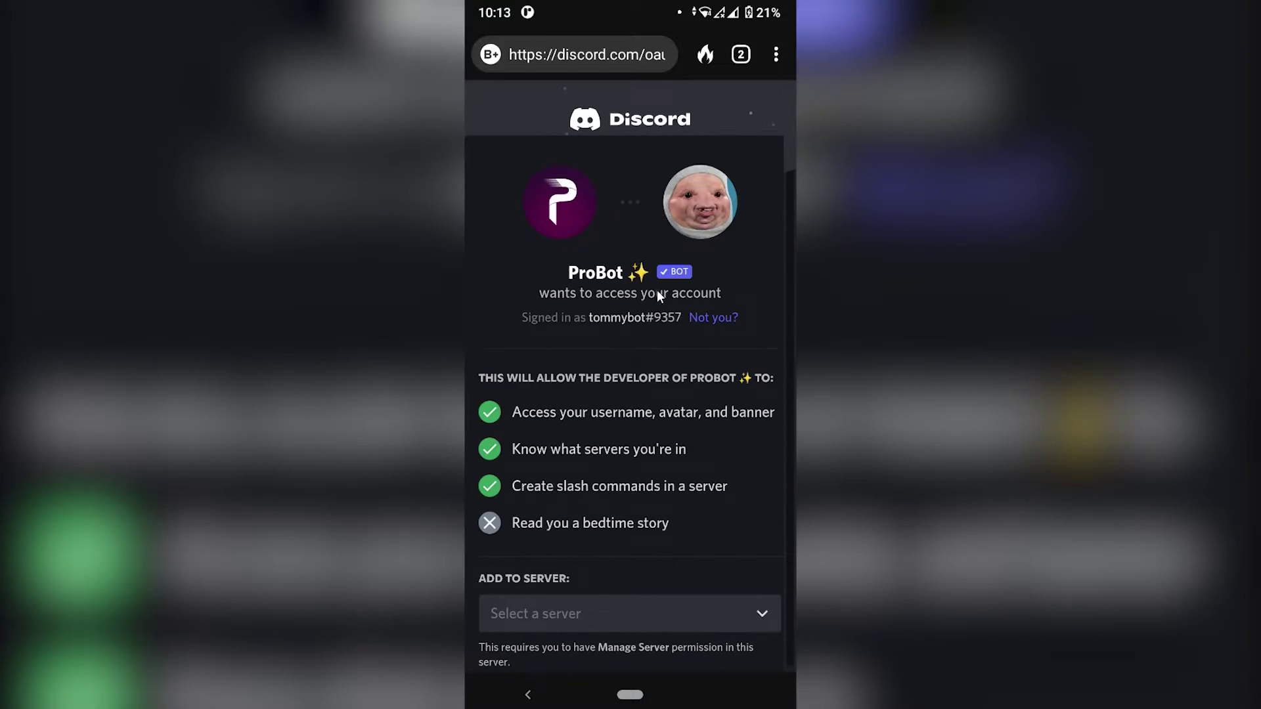
click(571, 613)
click(570, 614)
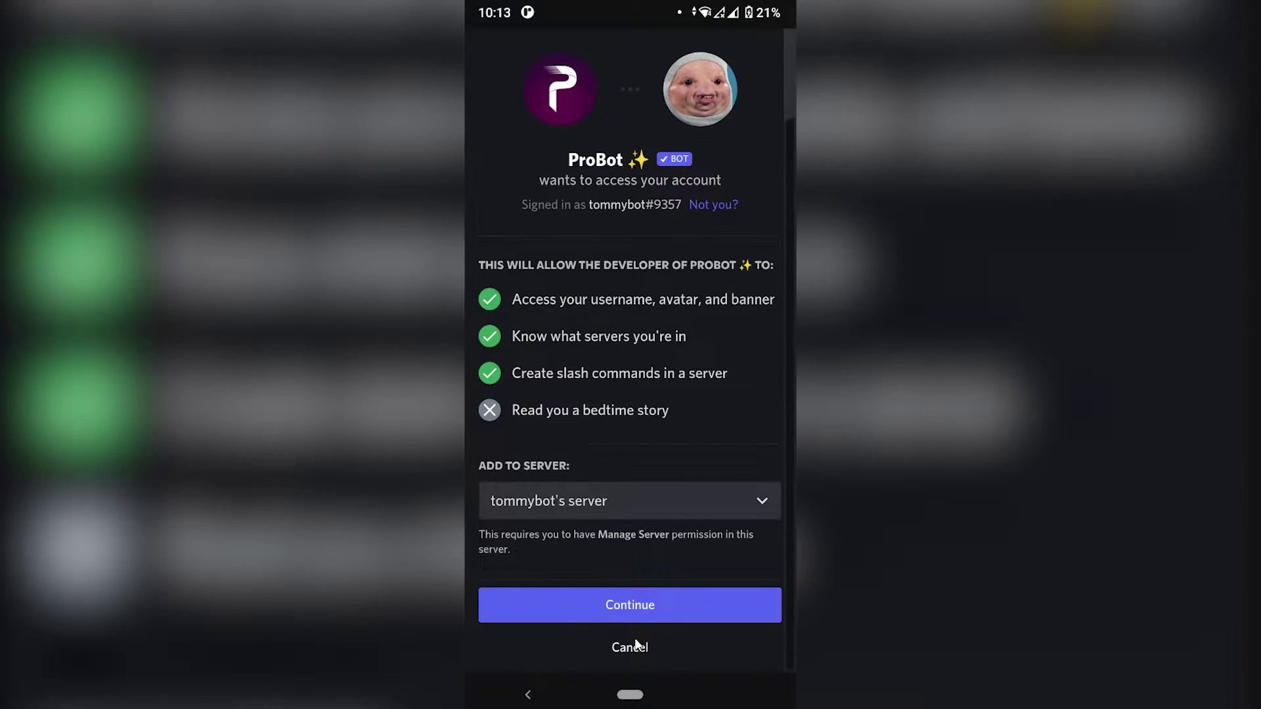
click(653, 609)
scroll(716, 394, down, 4)
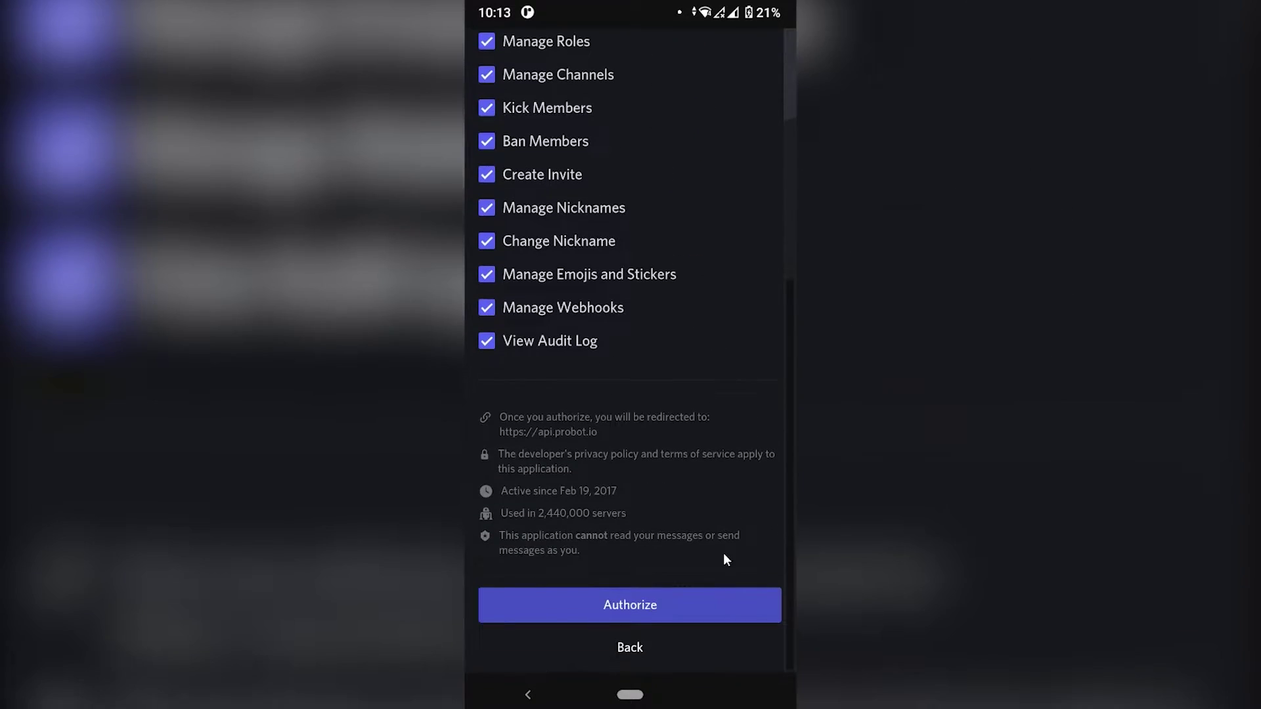
click(660, 608)
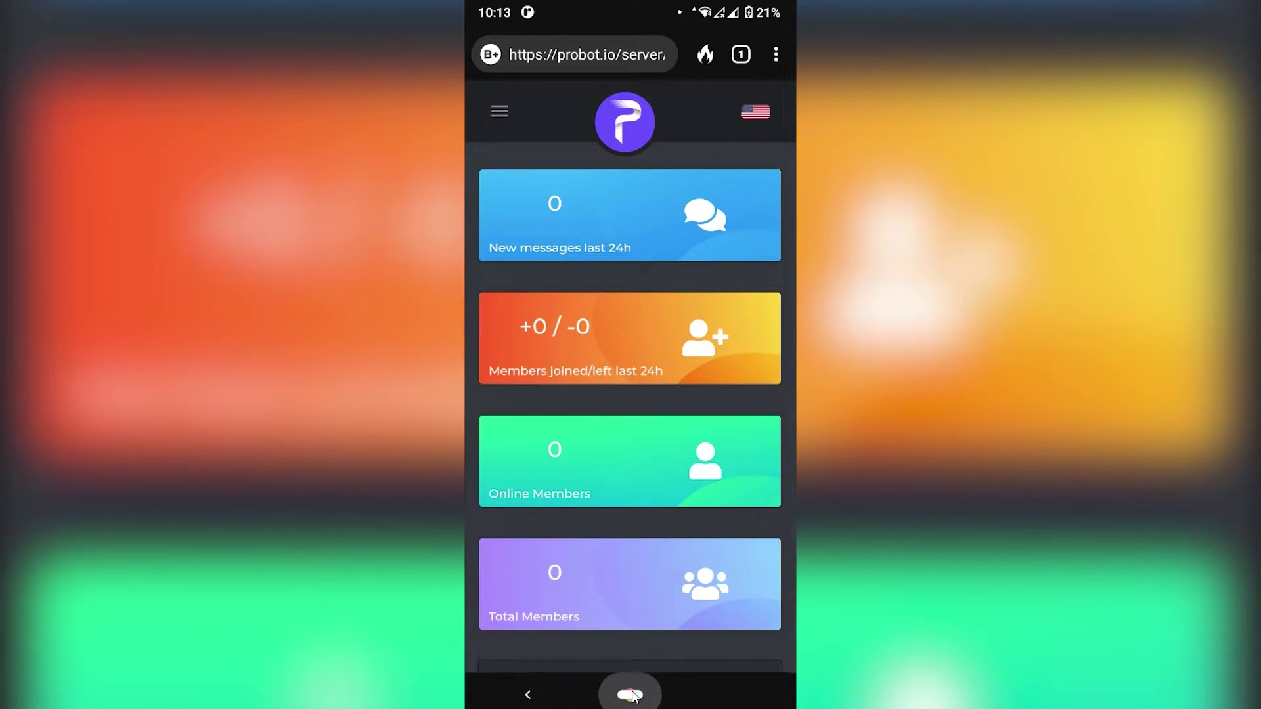
Switch to Discord and check the member list of the server's general channel.
drag(635, 696, 624, 395)
click(608, 104)
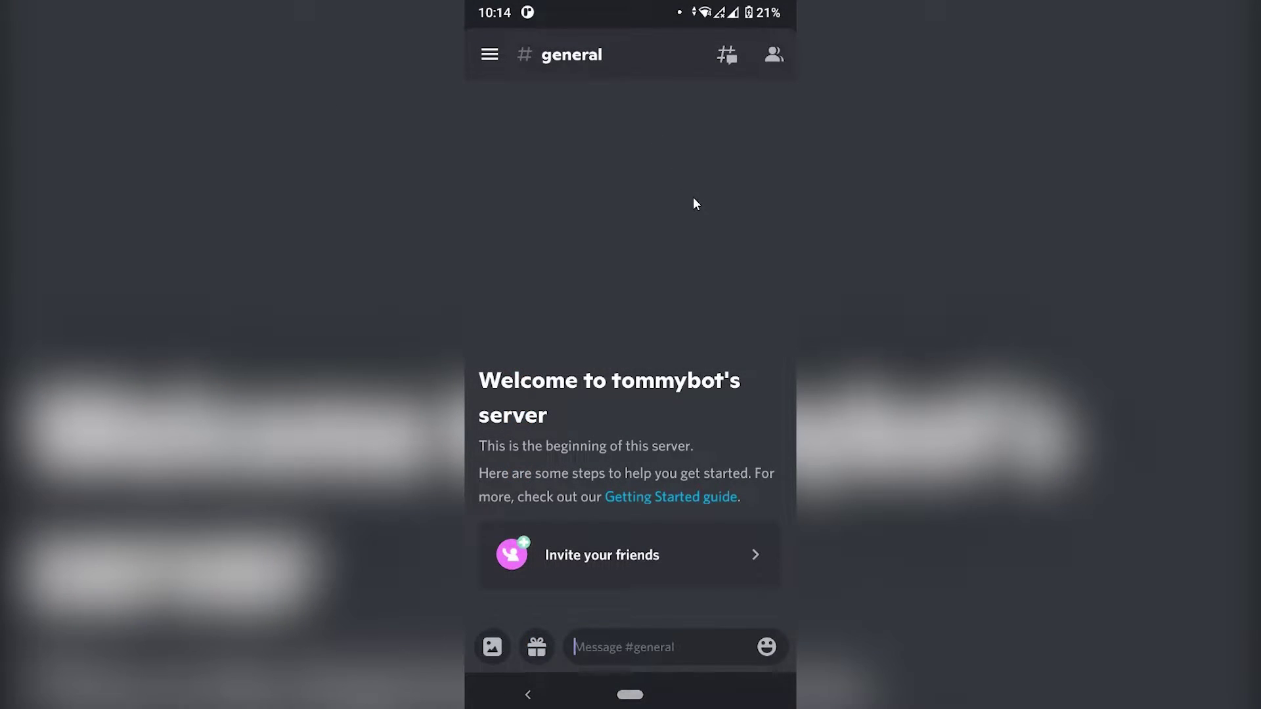
drag(693, 200, 526, 203)
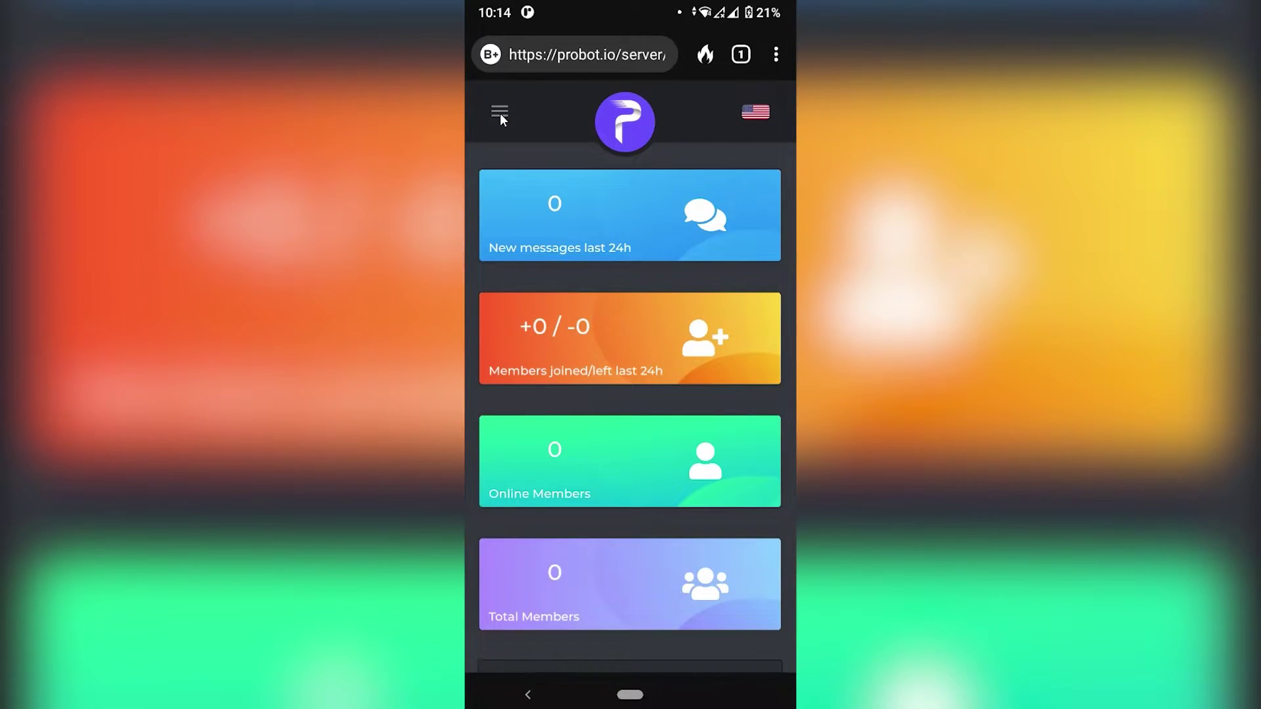
Open the server's Embed Messages settings in the ProBot dashboard and compose a new embed.
click(499, 113)
drag(716, 474, 678, 352)
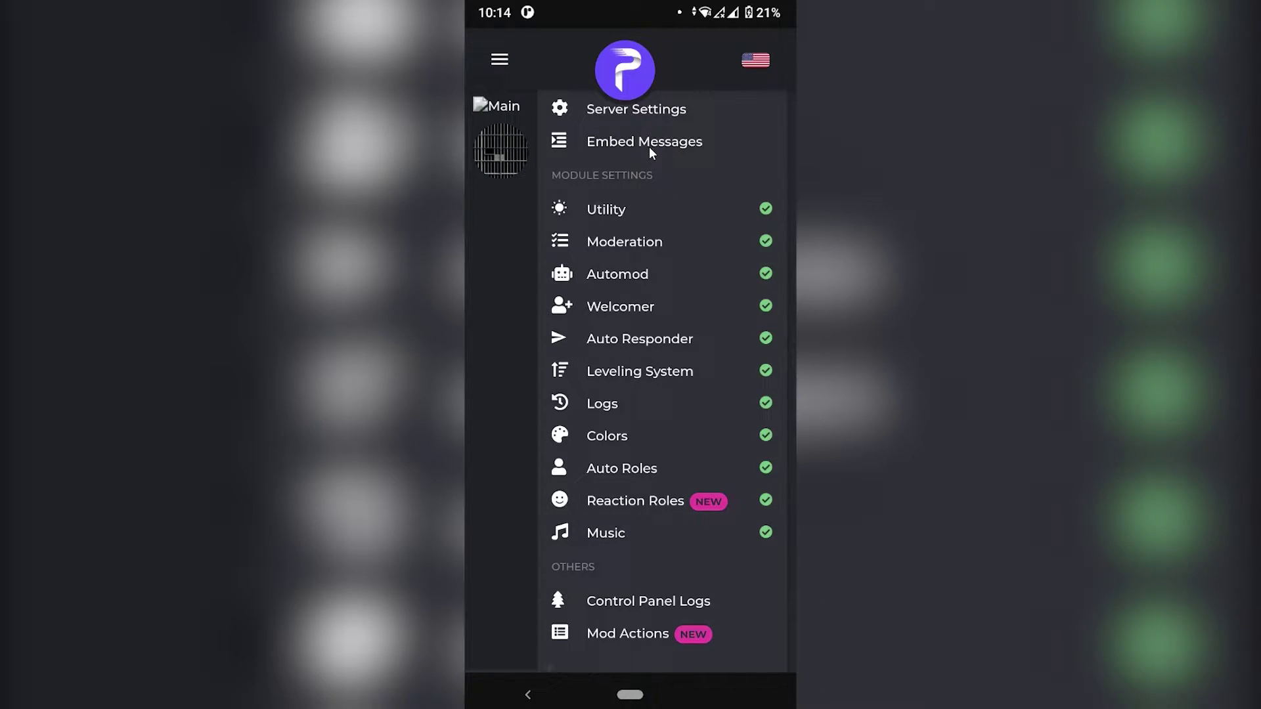
drag(649, 147, 639, 272)
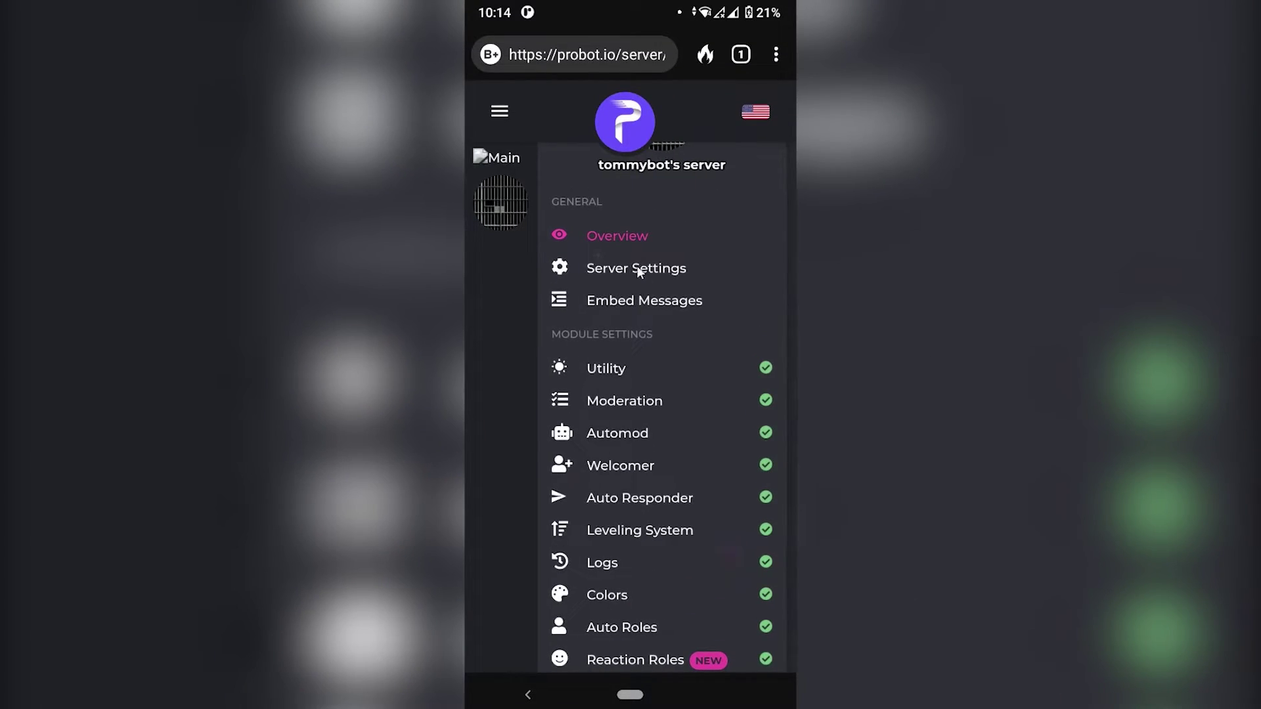
click(640, 306)
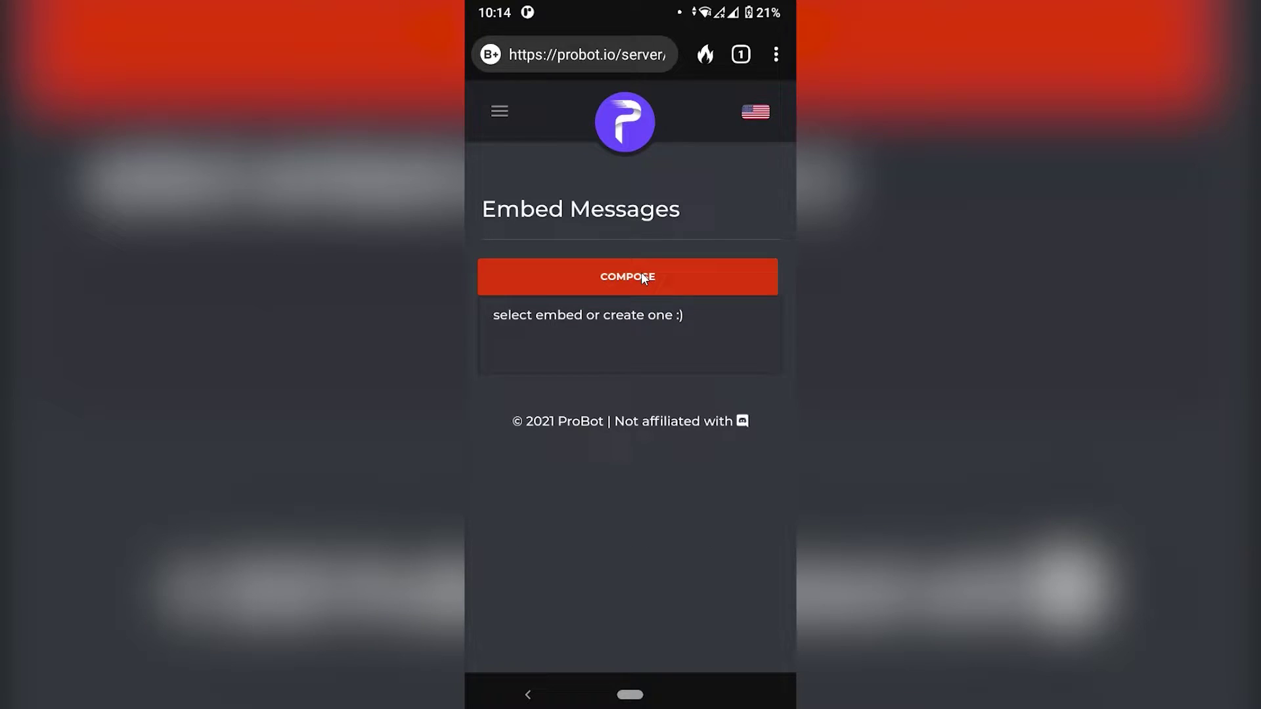
click(642, 275)
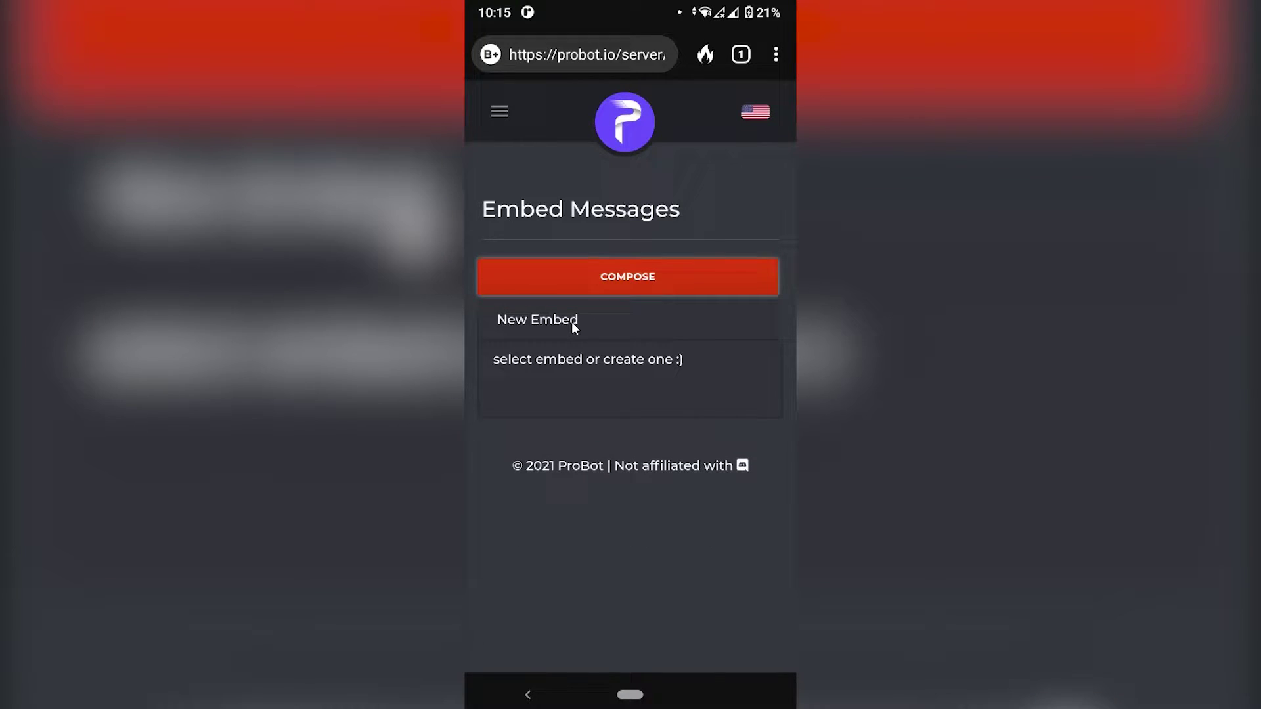
click(572, 322)
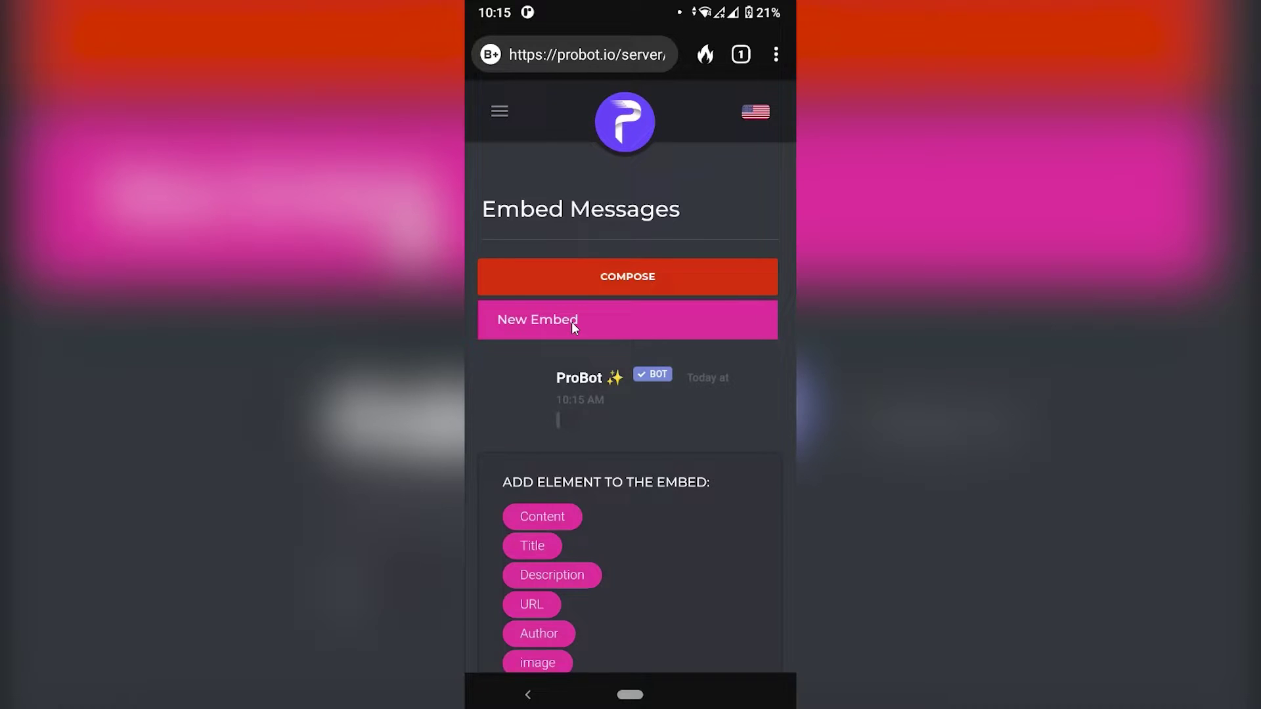
Examine the elements, name field and save or send options available for the new embed.
scroll(668, 366, down, 2)
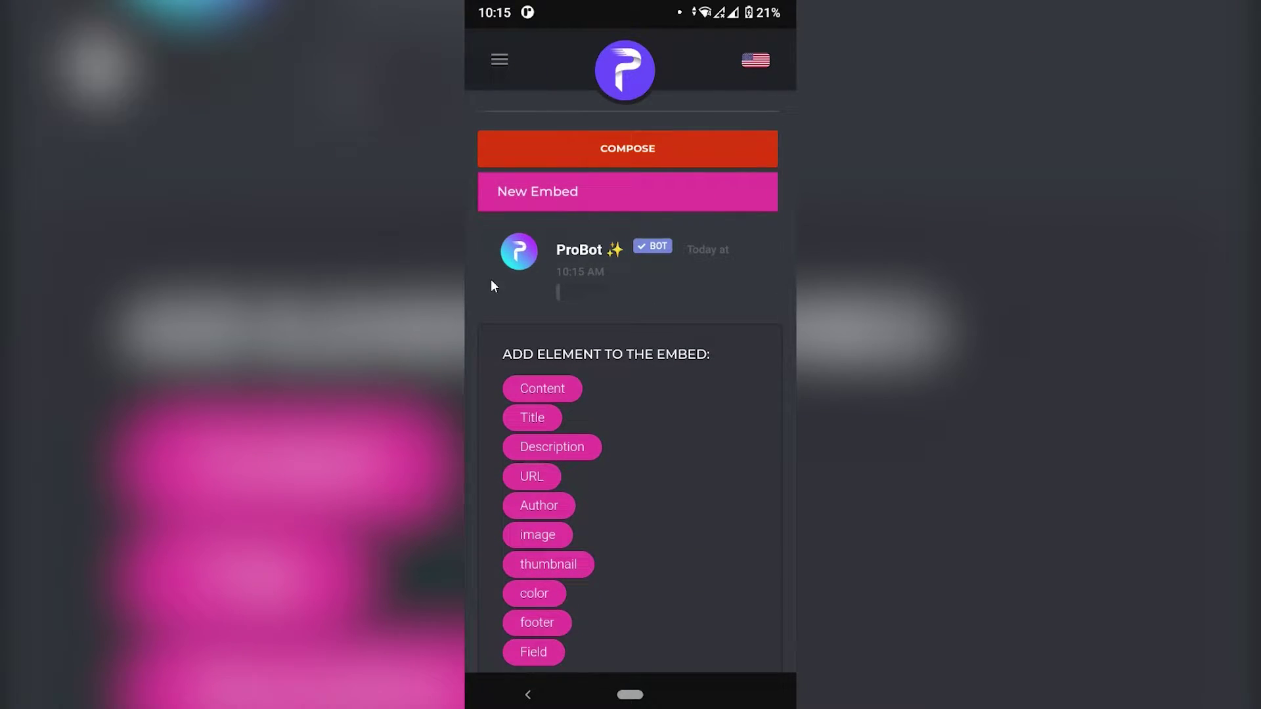
scroll(675, 315, down, 1)
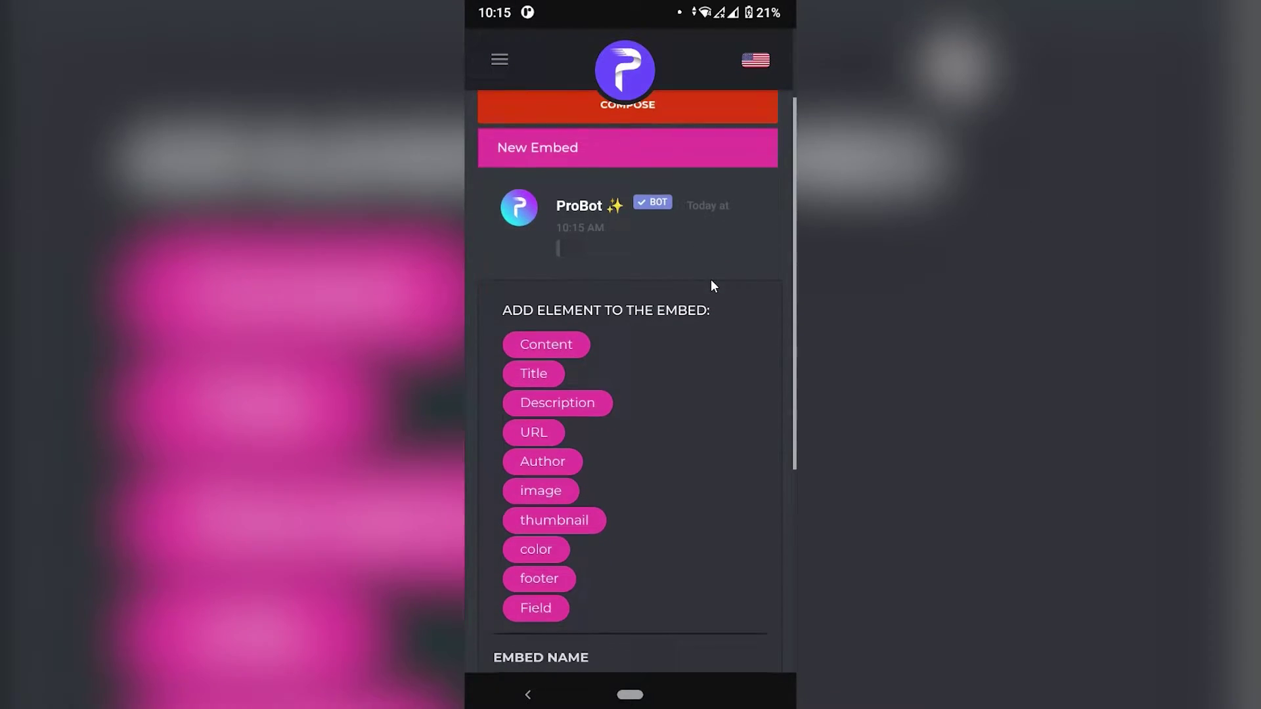
scroll(653, 313, down, 3)
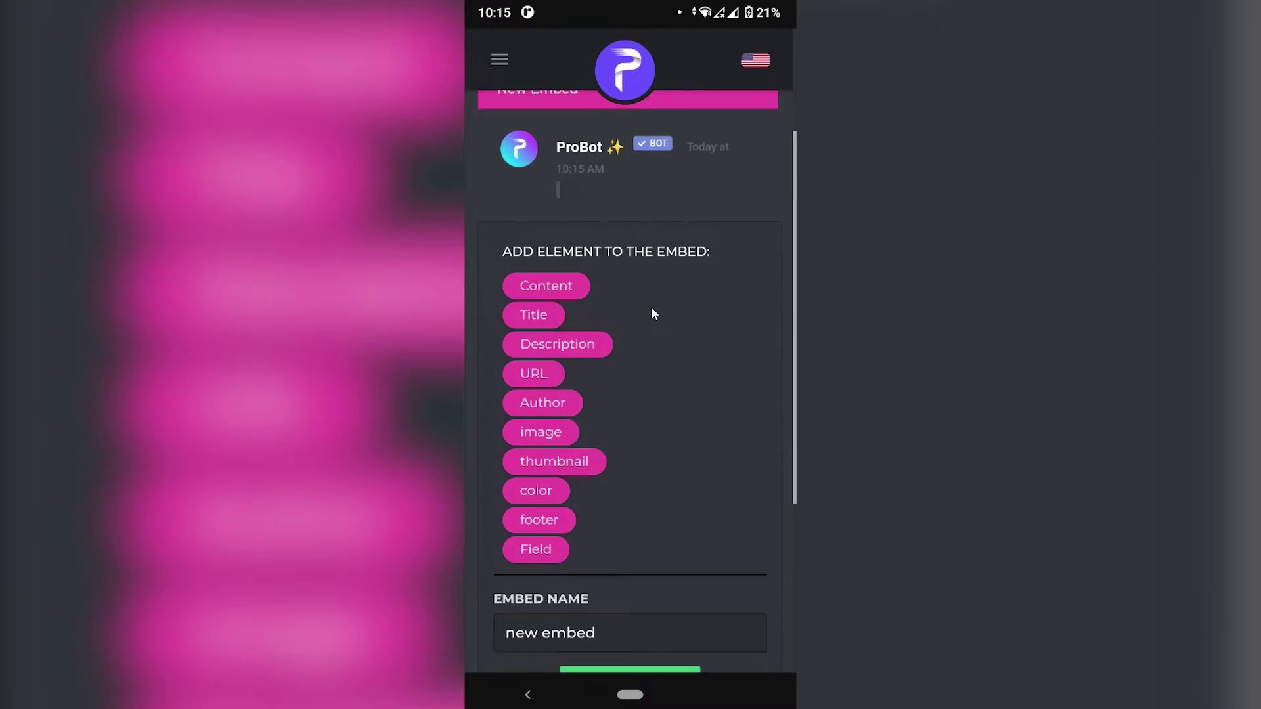
scroll(652, 332, down, 3)
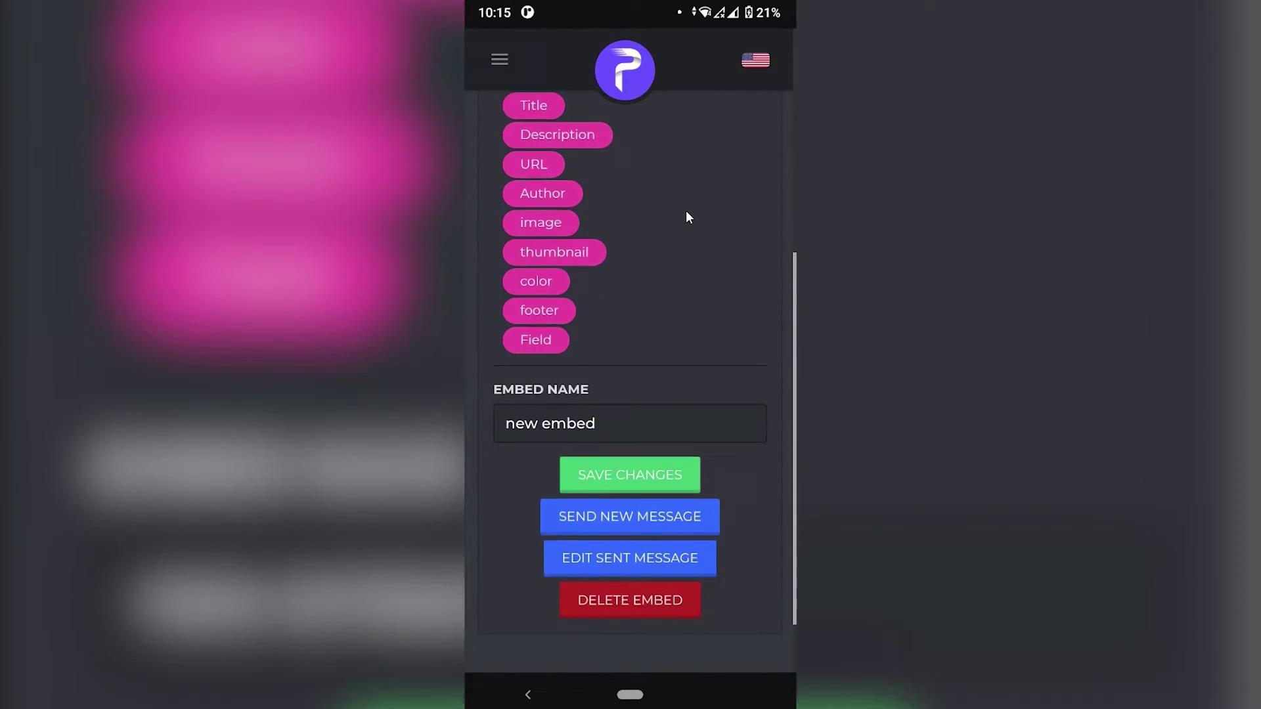
scroll(708, 339, up, 5)
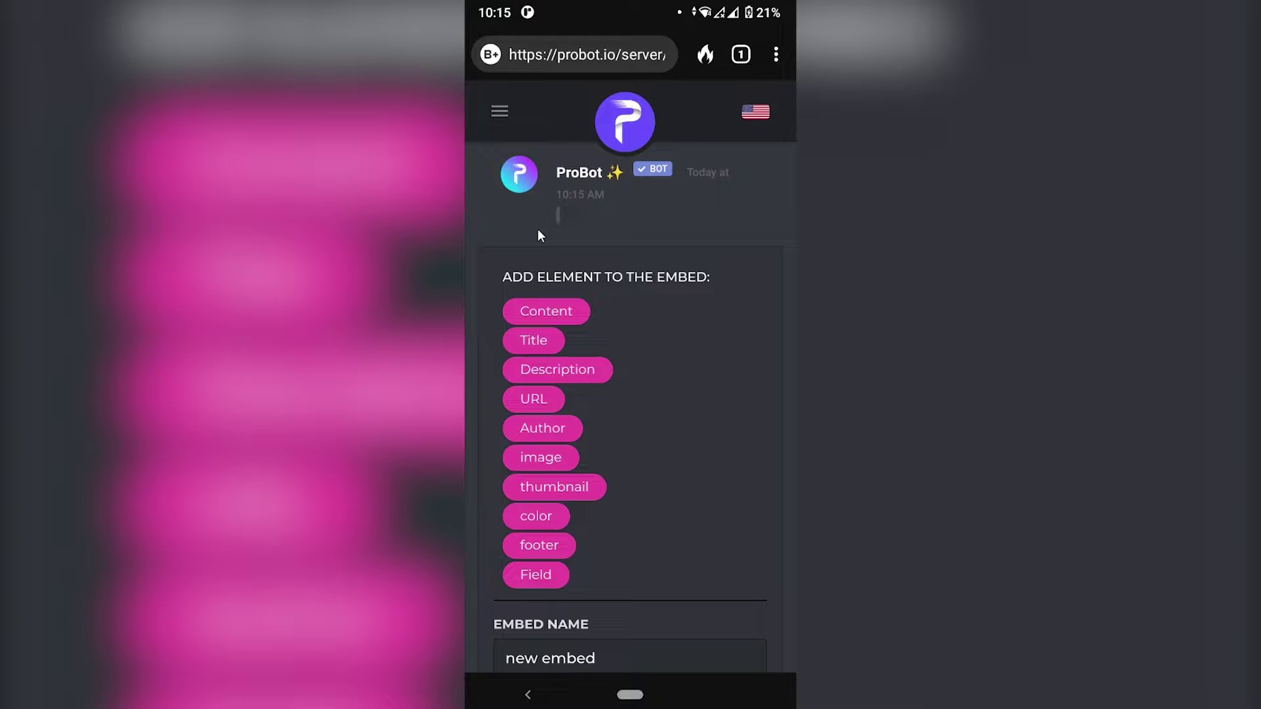
scroll(629, 339, down, 2)
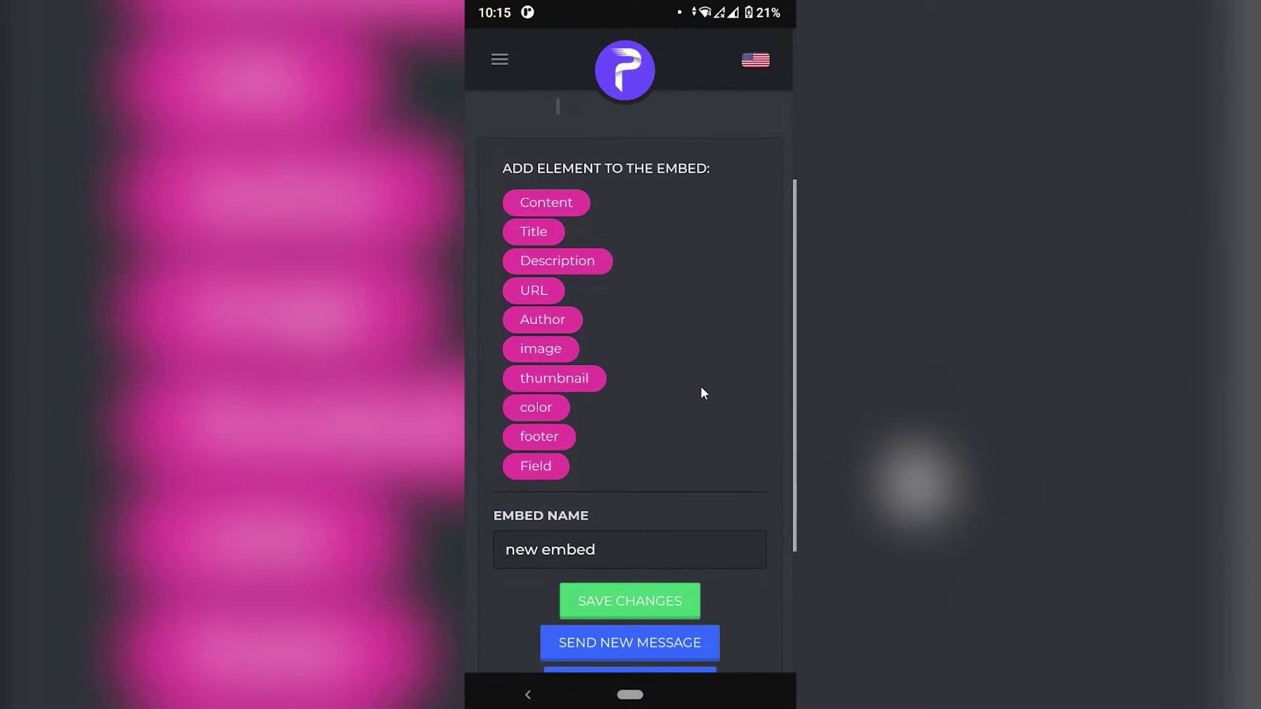
scroll(642, 219, up, 4)
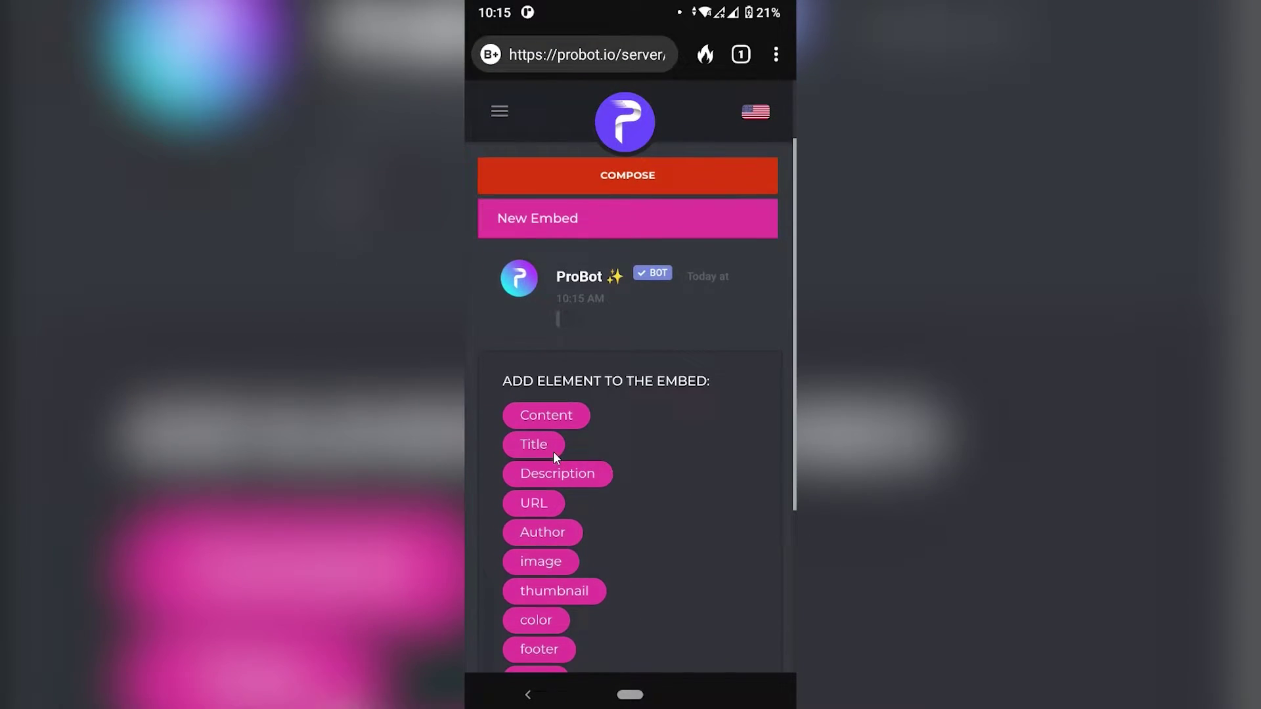
Add a title element to the embed with the text "Choose your role".
click(546, 448)
scroll(668, 485, down, 5)
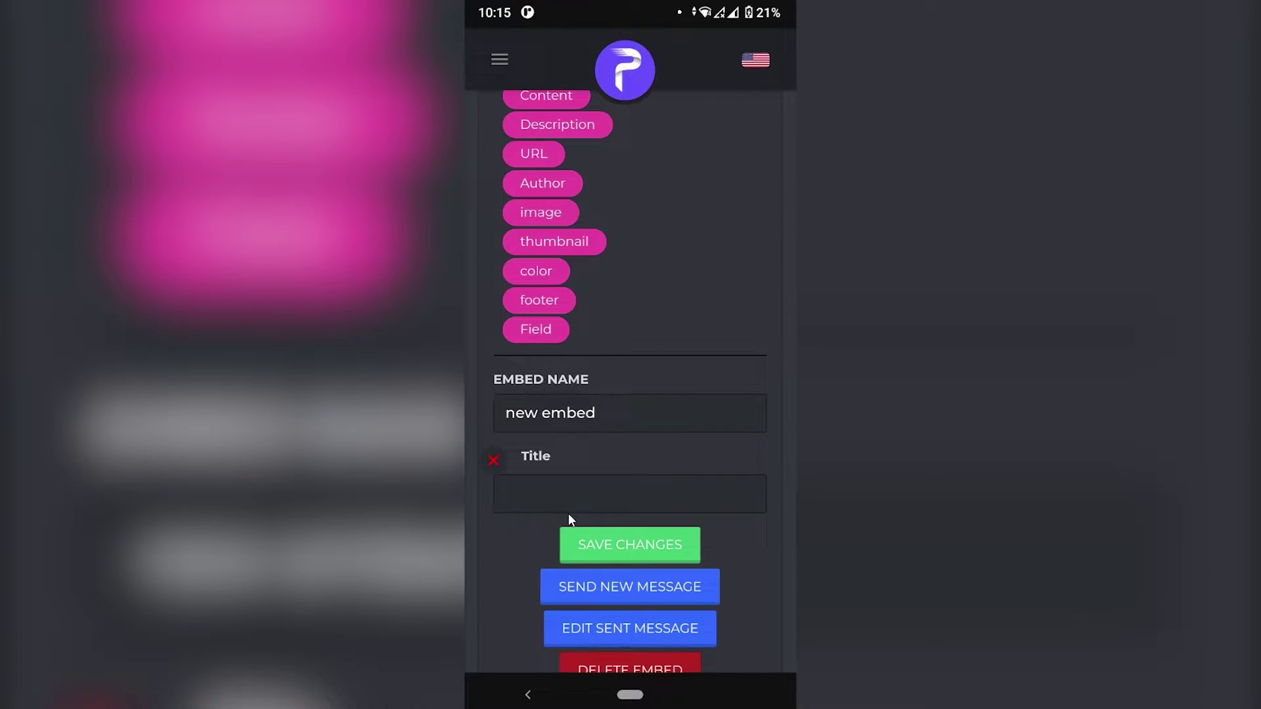
click(569, 511)
text(Choose your role)
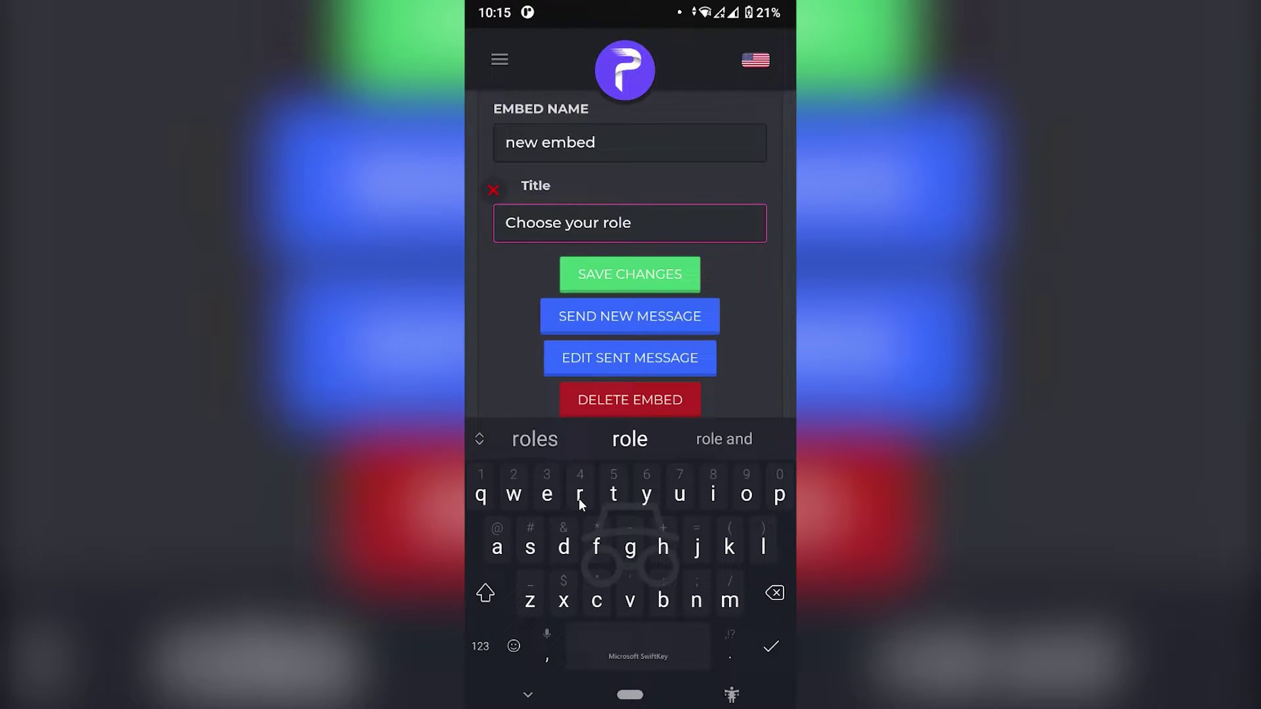
click(528, 695)
Add a description element to the embed with the text "Just tap on emoji".
scroll(712, 372, up, 5)
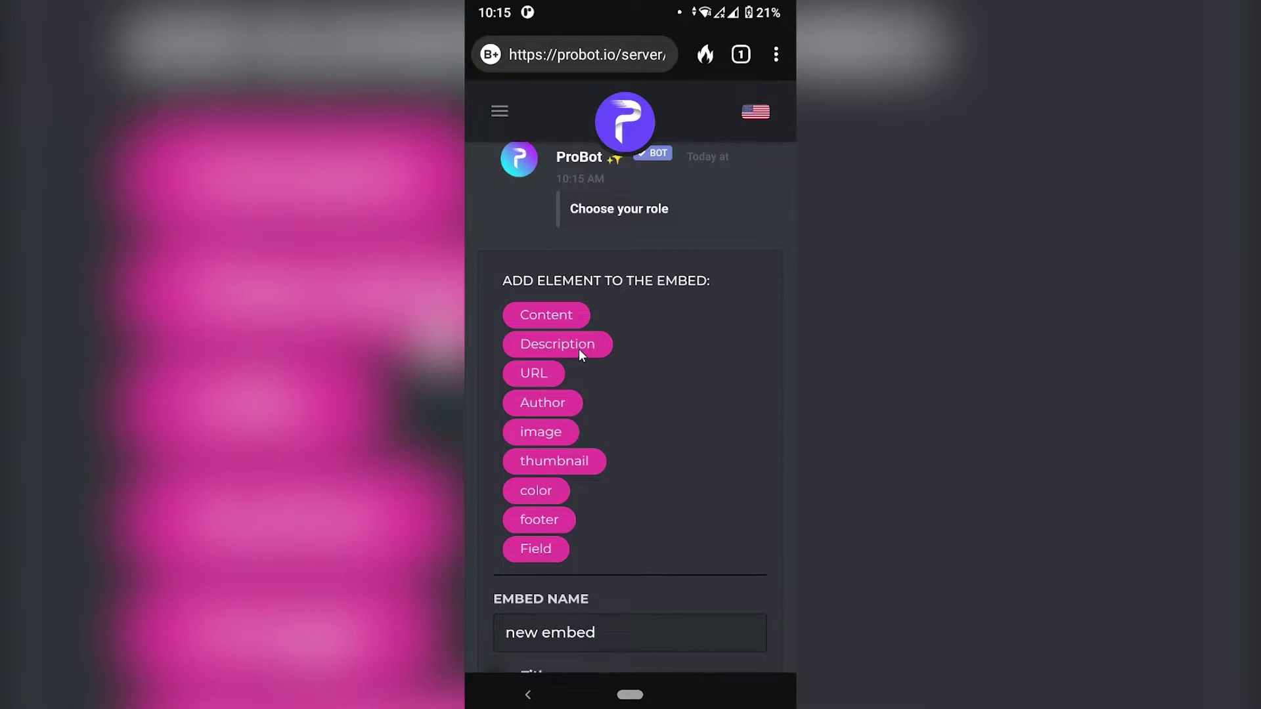
click(578, 347)
scroll(630, 519, down, 3)
click(585, 578)
text(Just tap on emoji)
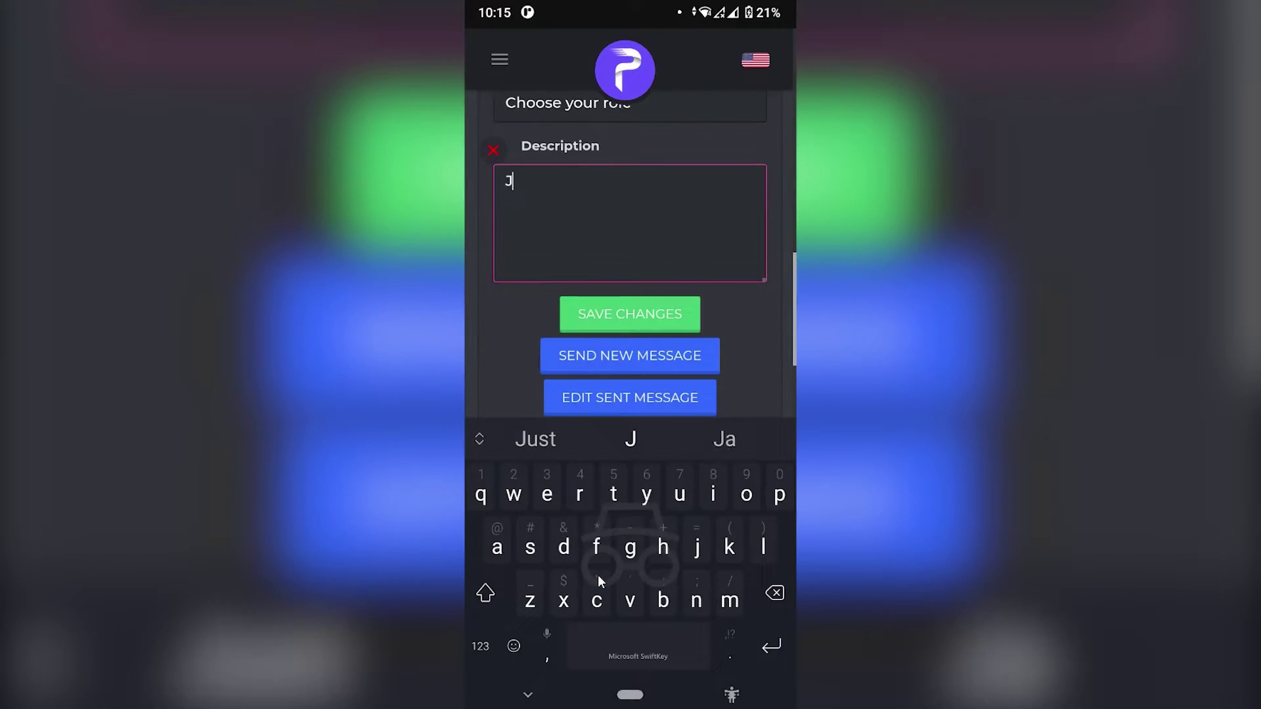
click(721, 358)
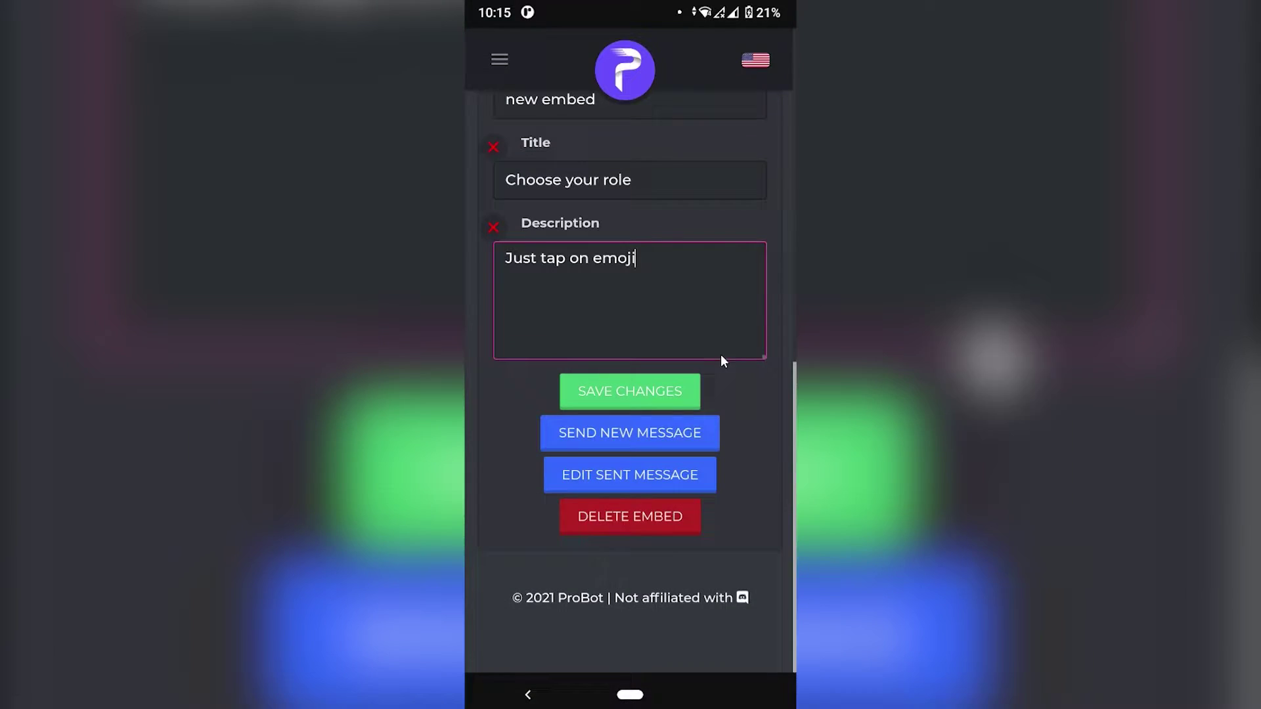
Add a color element to the embed and set it to a bright purple.
scroll(707, 597, up, 8)
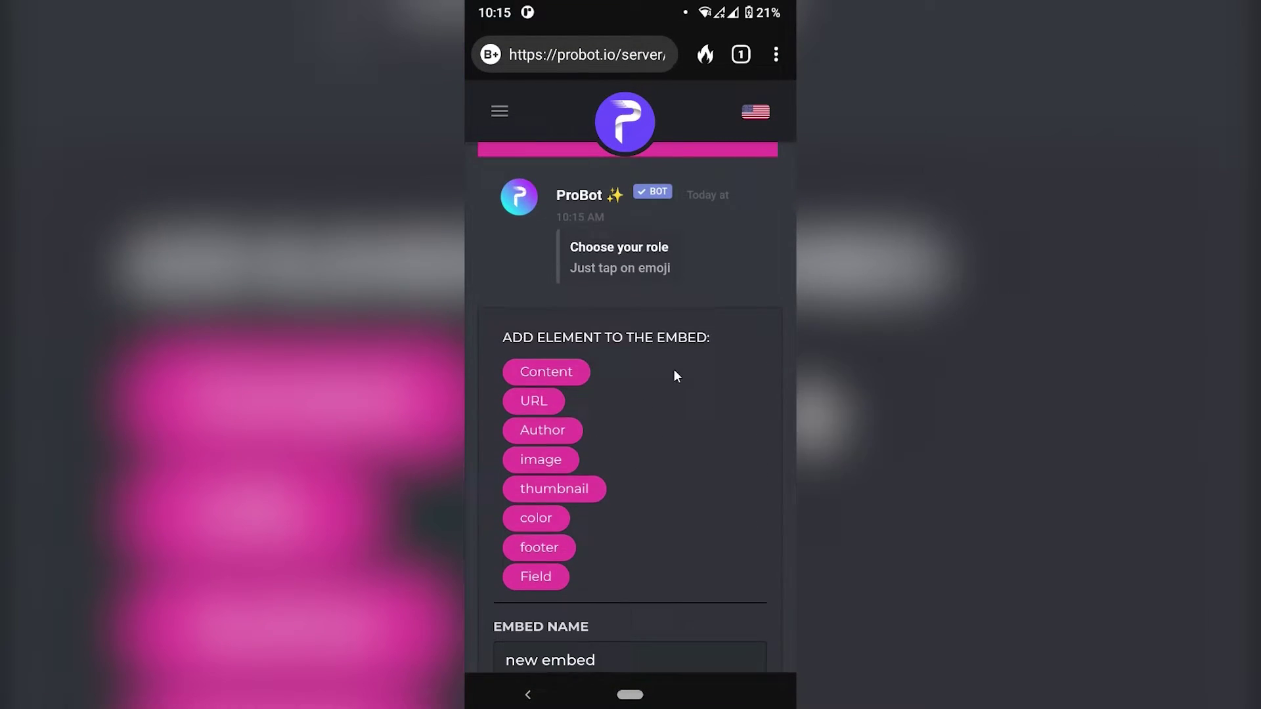
scroll(680, 375, down, 3)
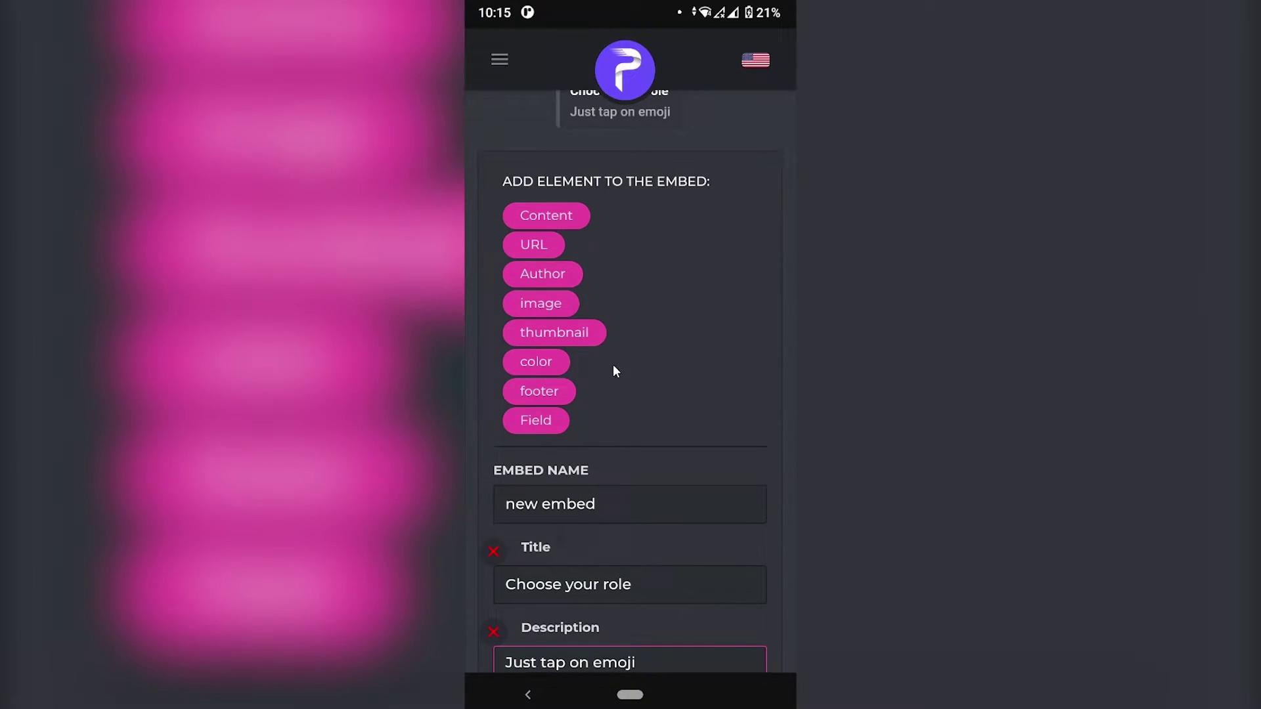
scroll(613, 326, up, 3)
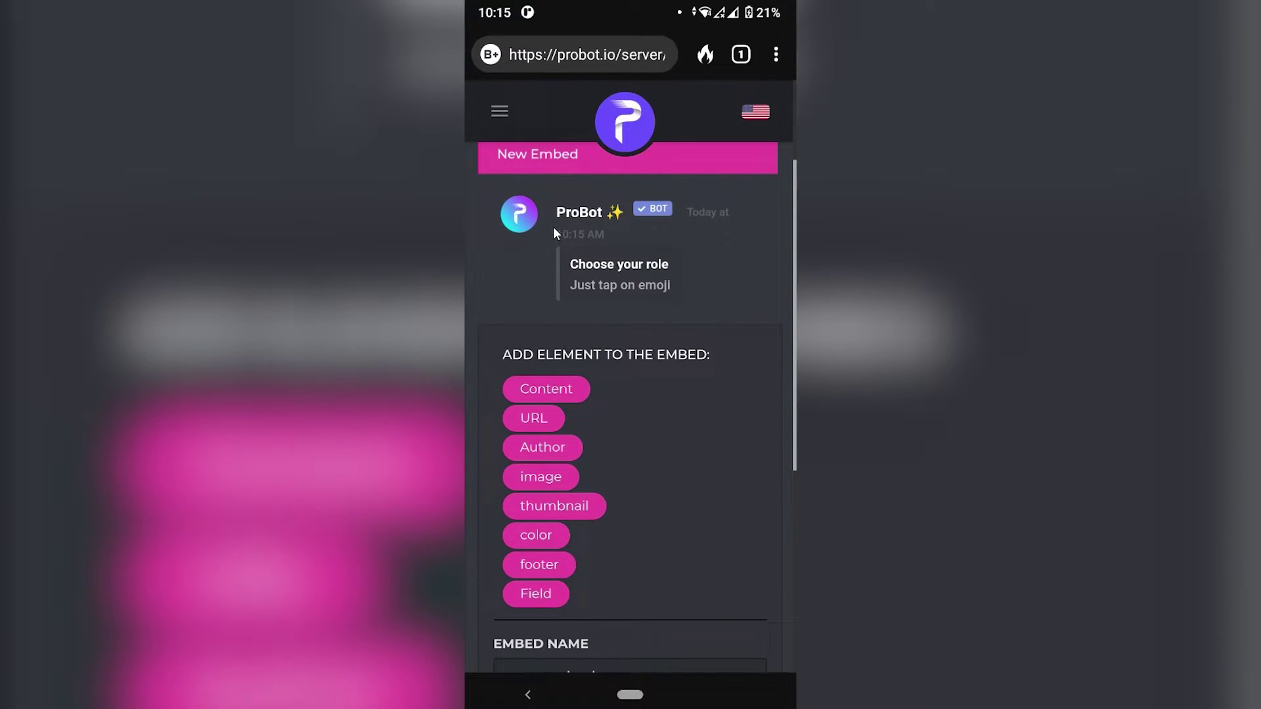
scroll(642, 329, down, 3)
click(553, 387)
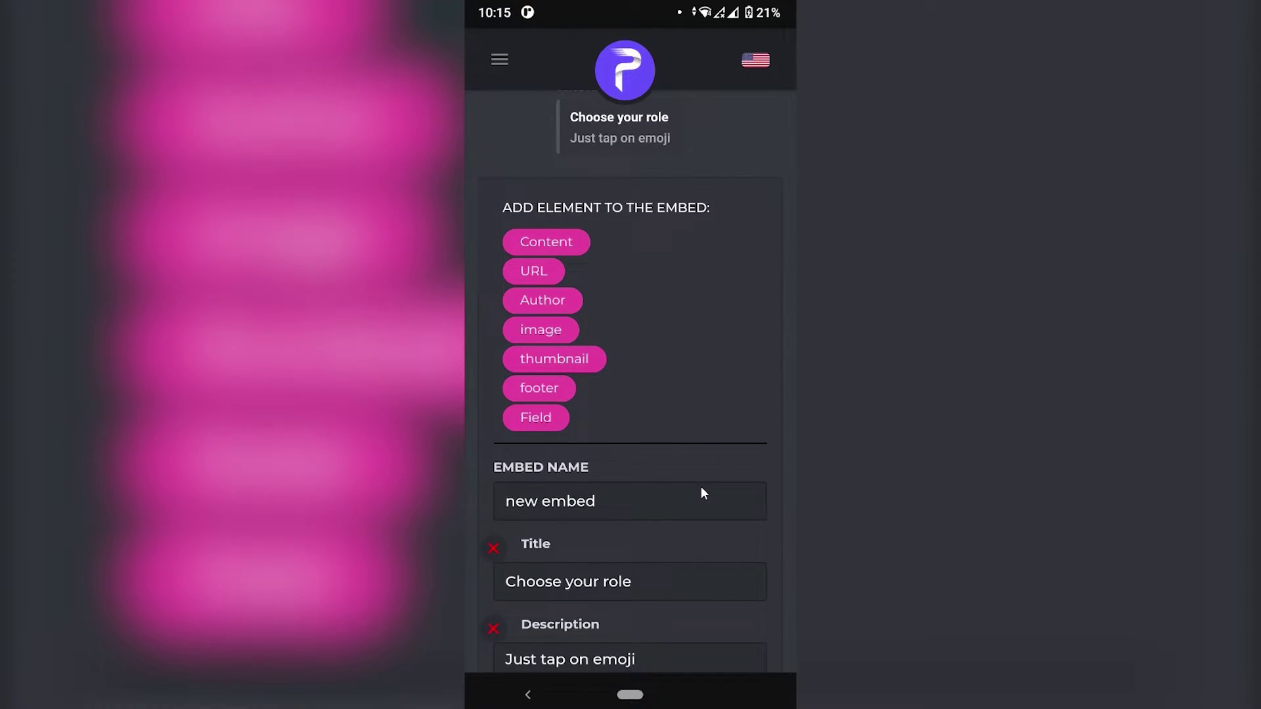
scroll(700, 489, down, 4)
click(514, 596)
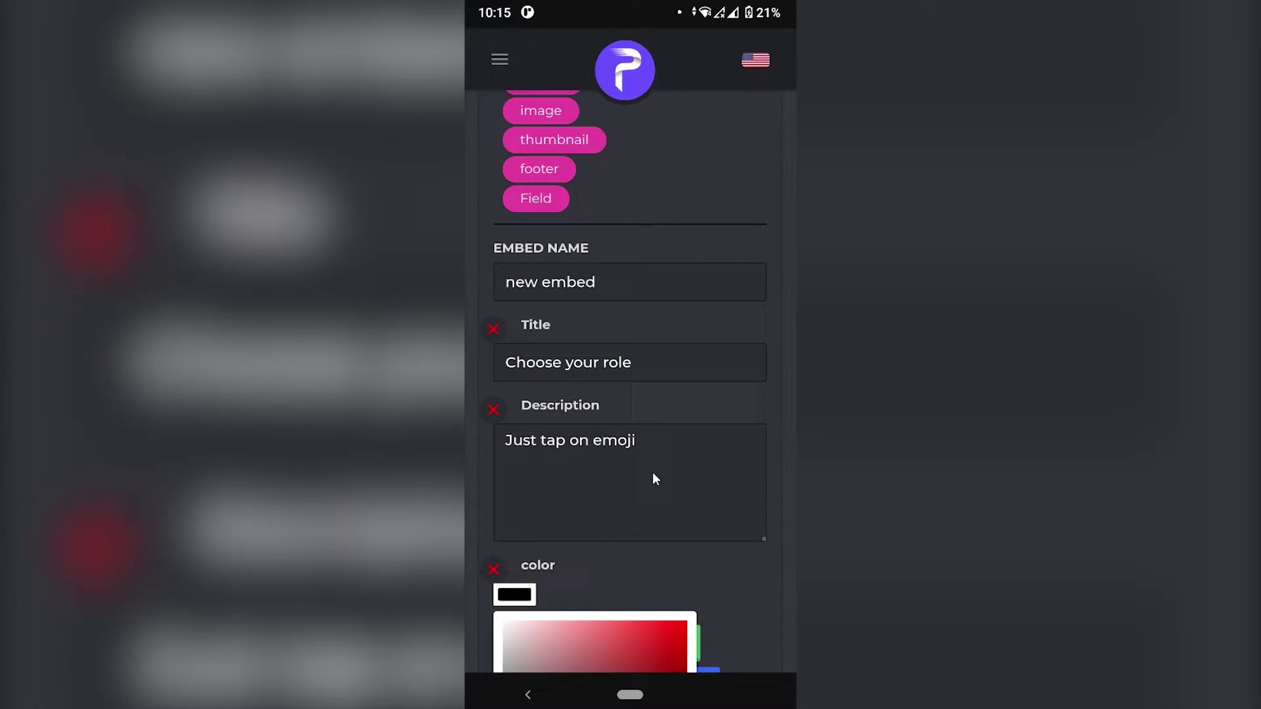
scroll(653, 476, down, 3)
click(627, 588)
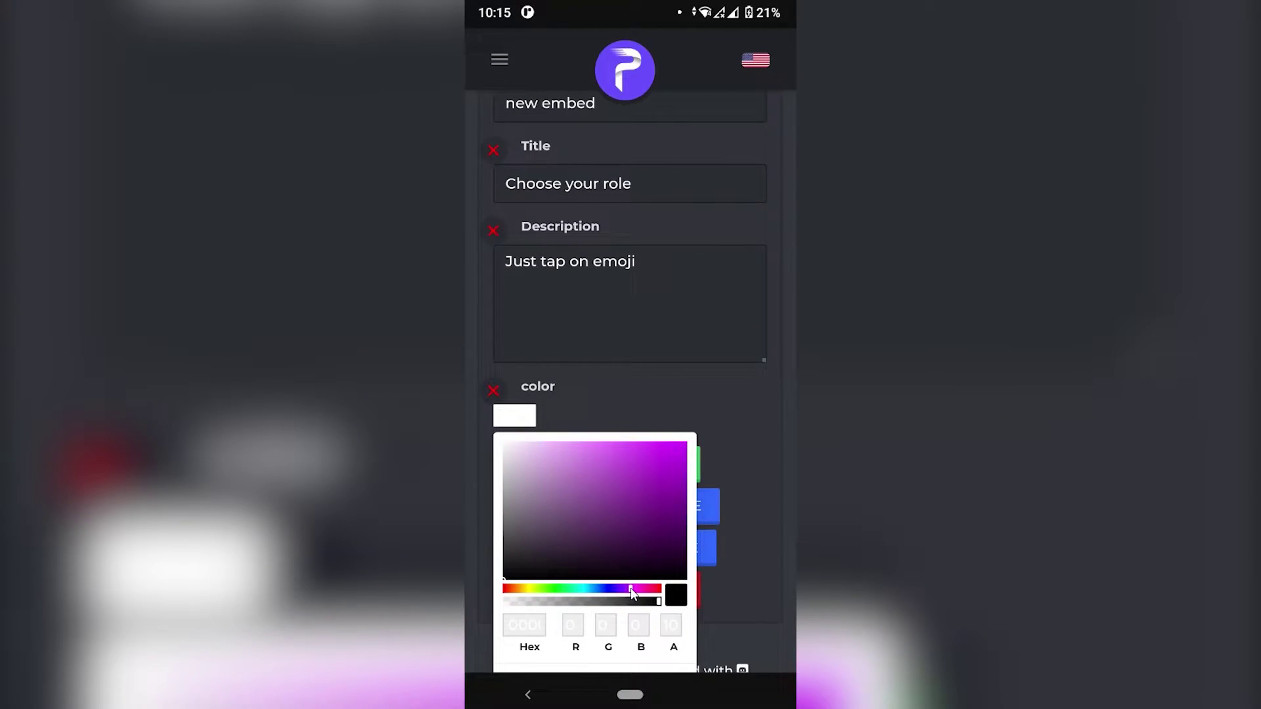
click(629, 448)
click(645, 672)
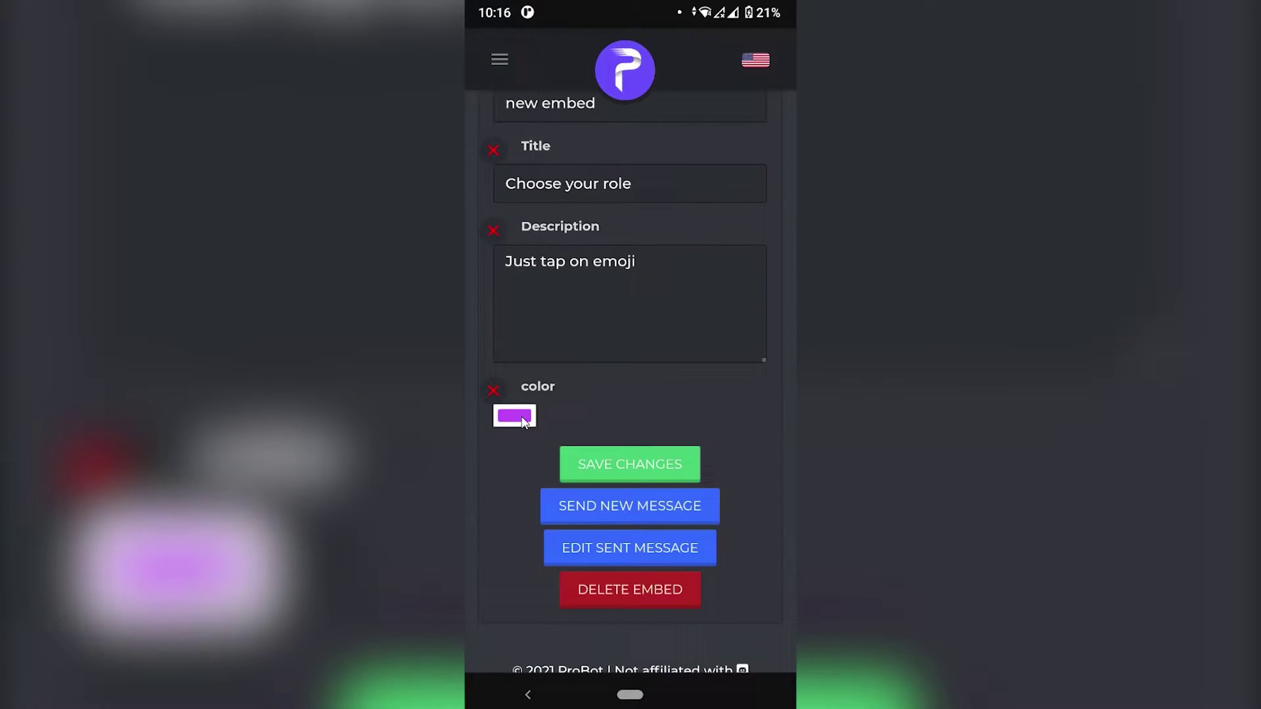
Review the embed's preview and fields, and save the changes to the embed.
scroll(608, 548, up, 8)
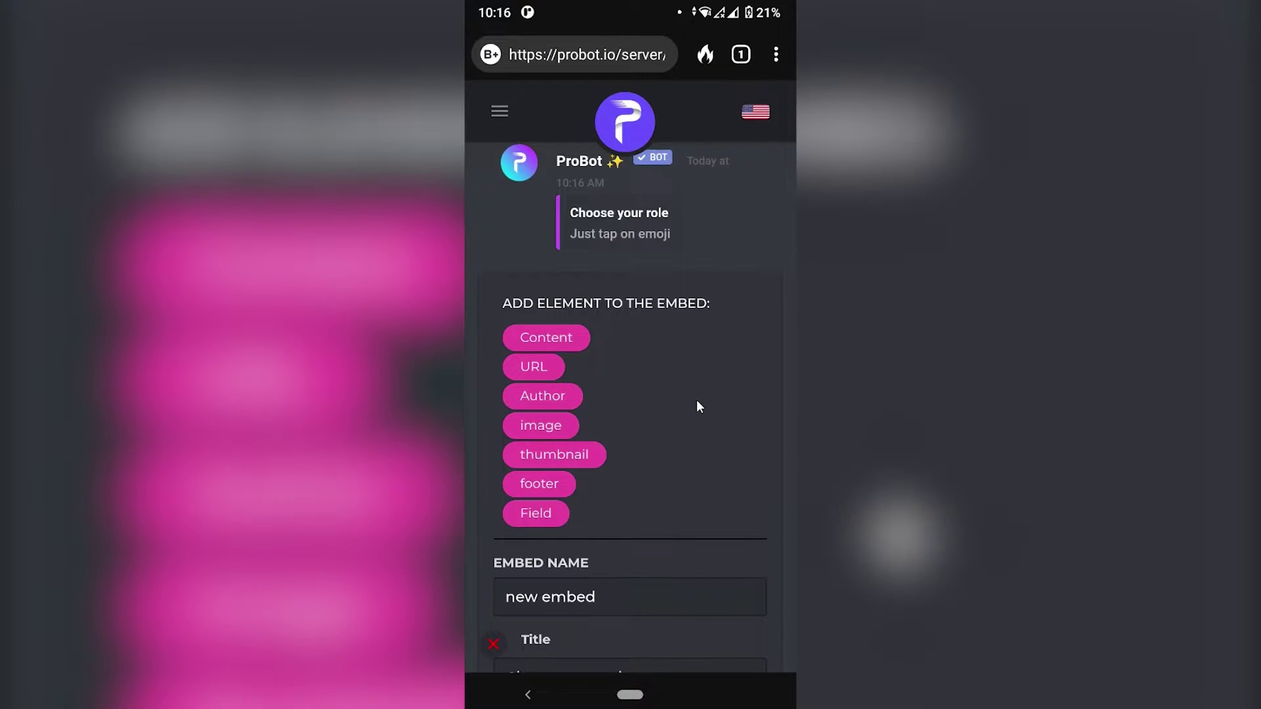
scroll(603, 294, down, 2)
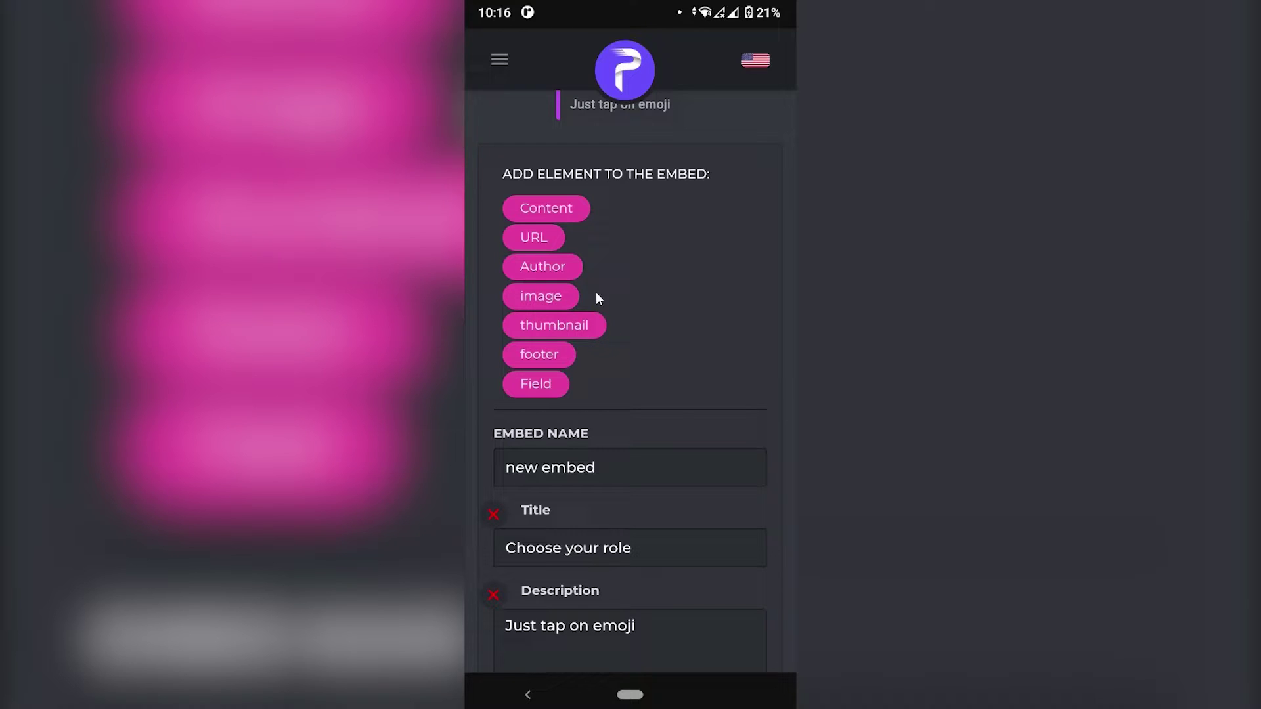
scroll(663, 298, down, 4)
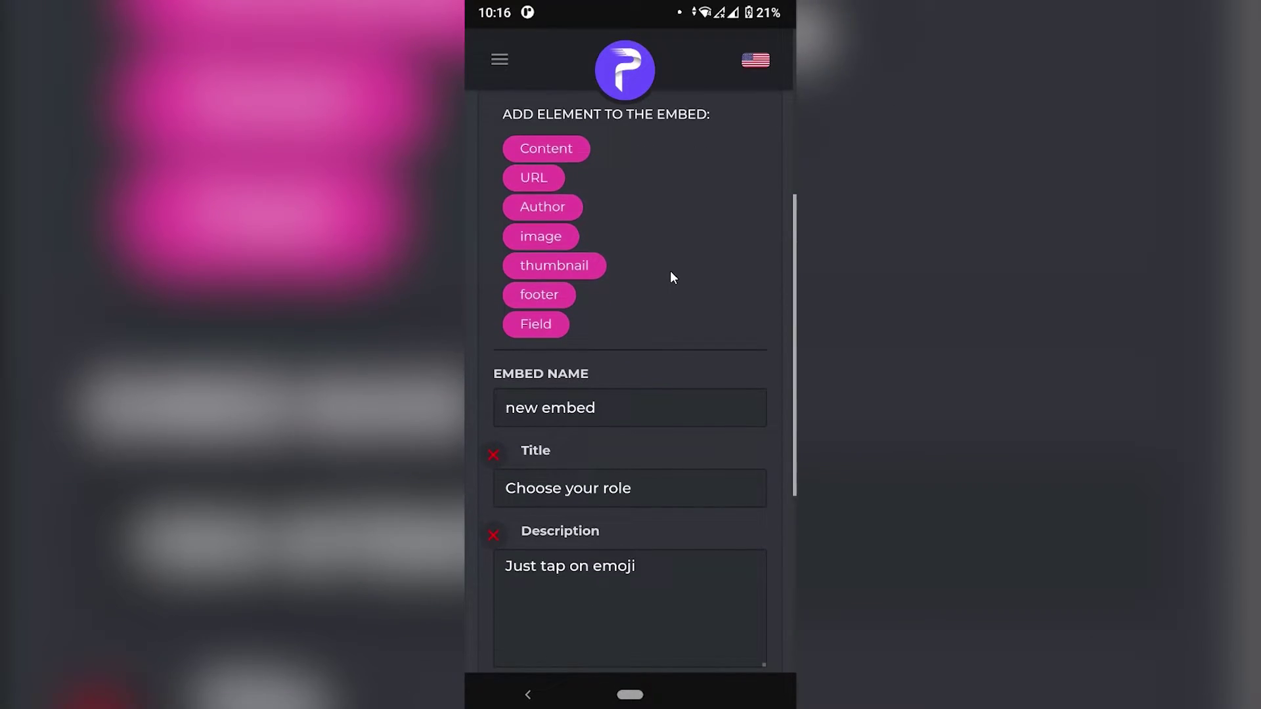
scroll(709, 177, down, 1)
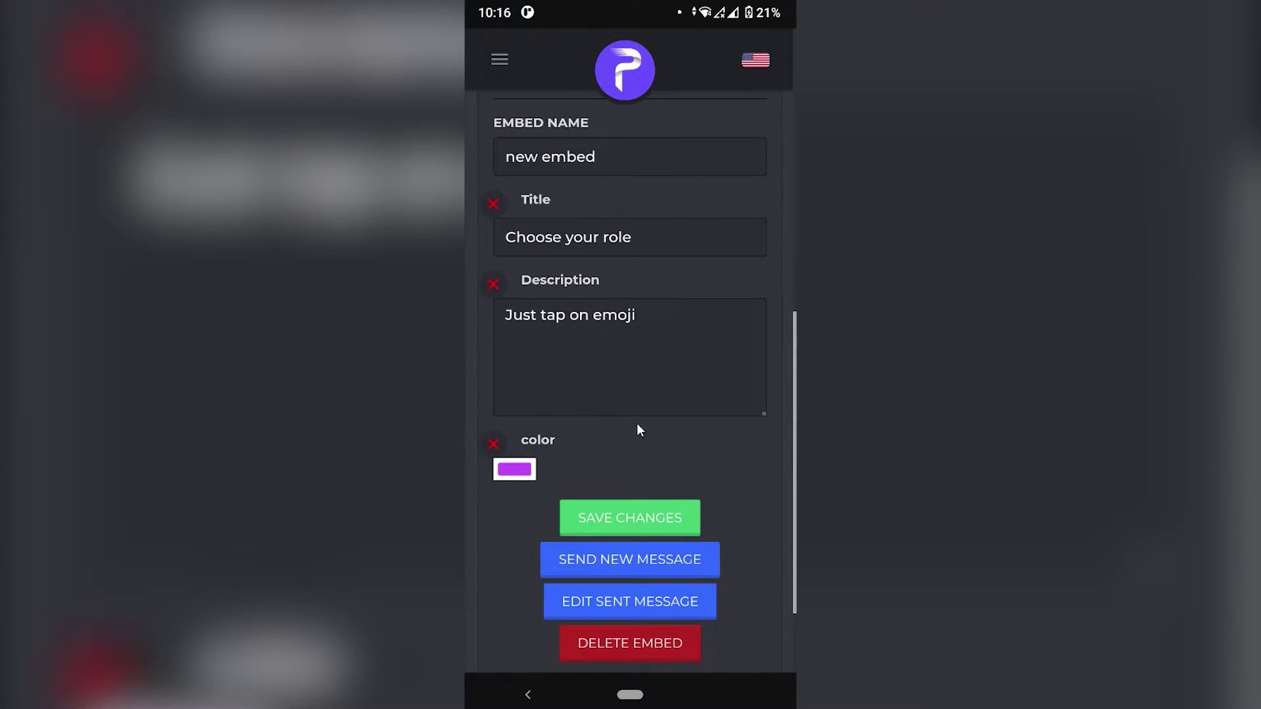
click(629, 520)
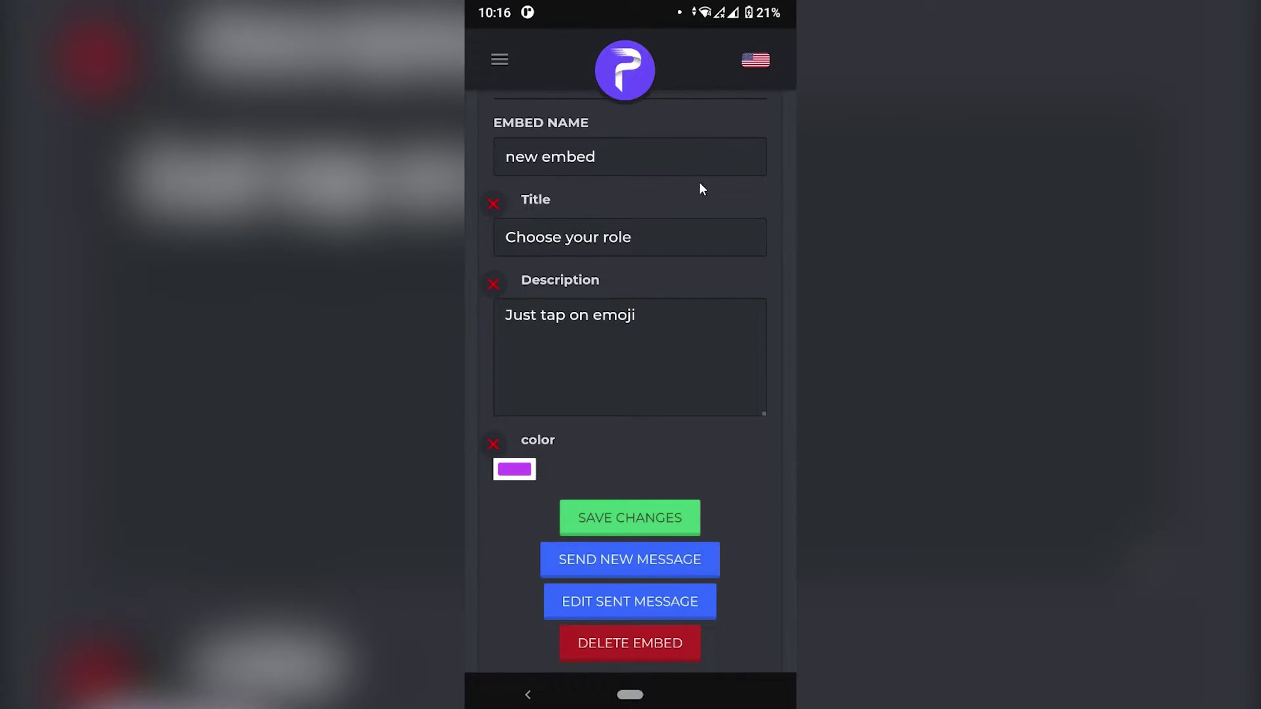
Rename the embed as "Reaction roles messageeee".
scroll(700, 189, up, 10)
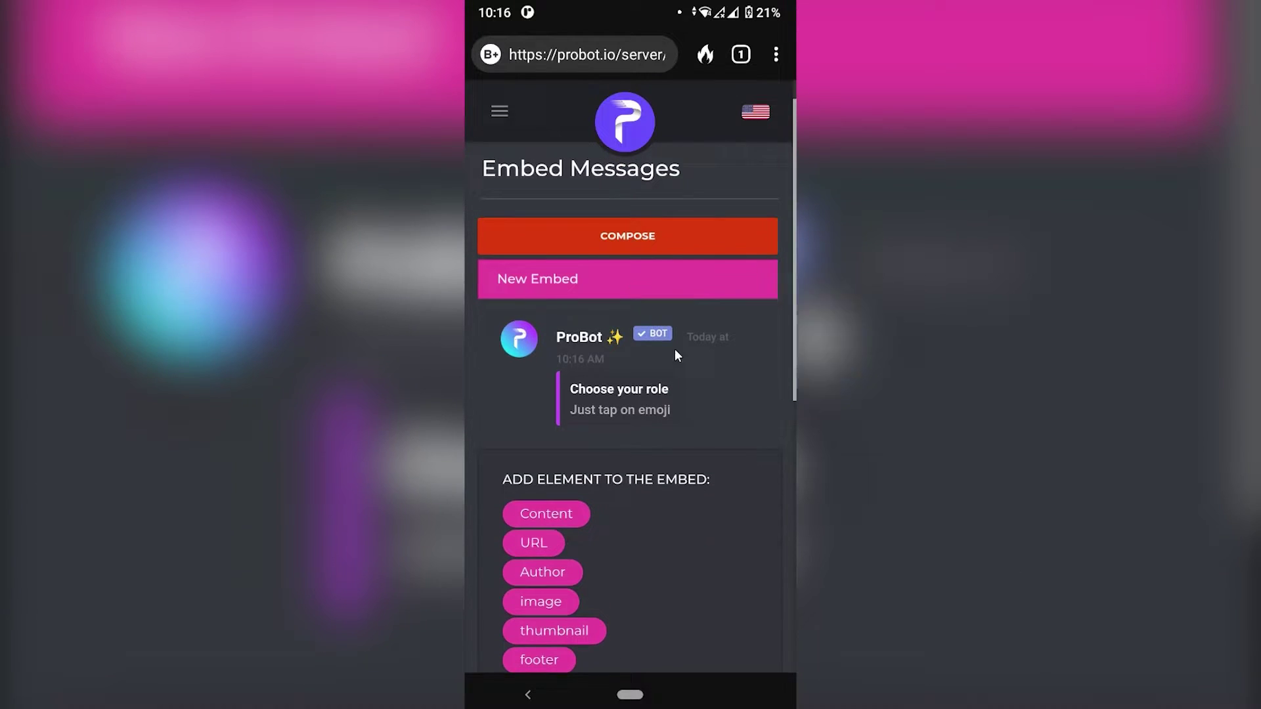
click(652, 223)
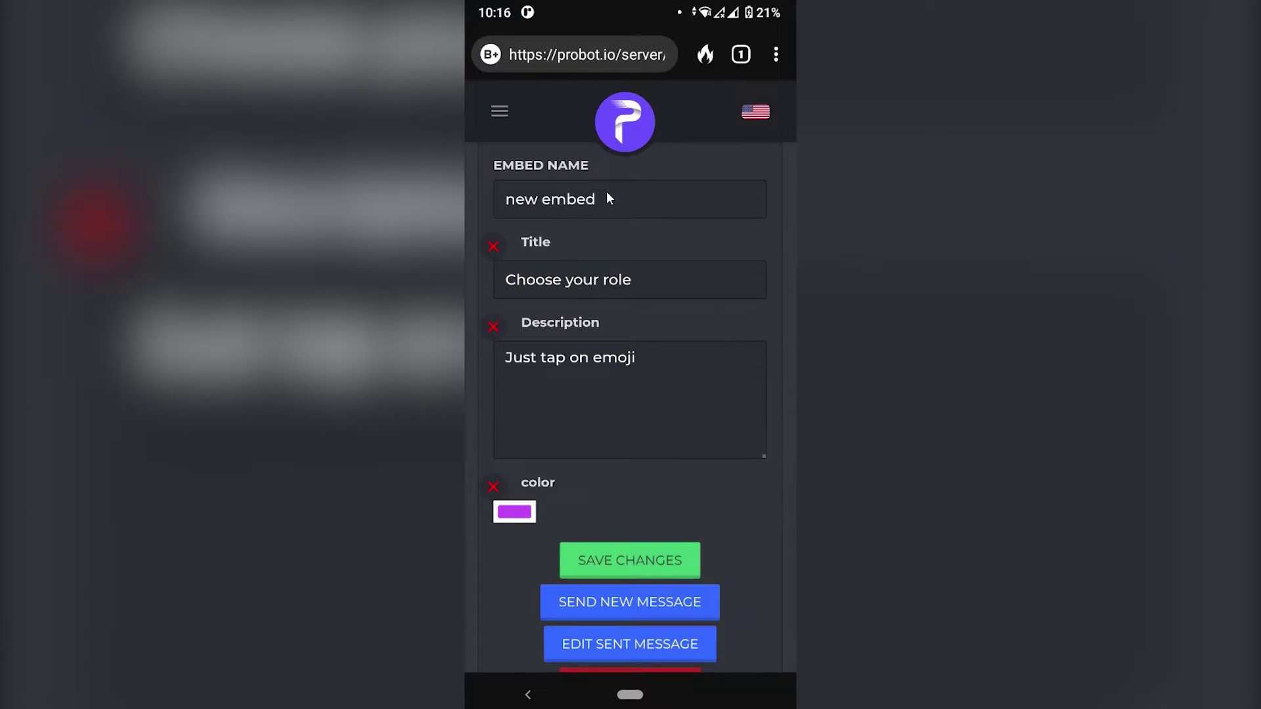
click(601, 203)
key(BackSpace)
key(BackSpace)
key(BackSpace)
key(BackSpace)
key(BackSpace)
key(BackSpace)
key(BackSpace)
key(BackSpace)
key(BackSpace)
text(React)
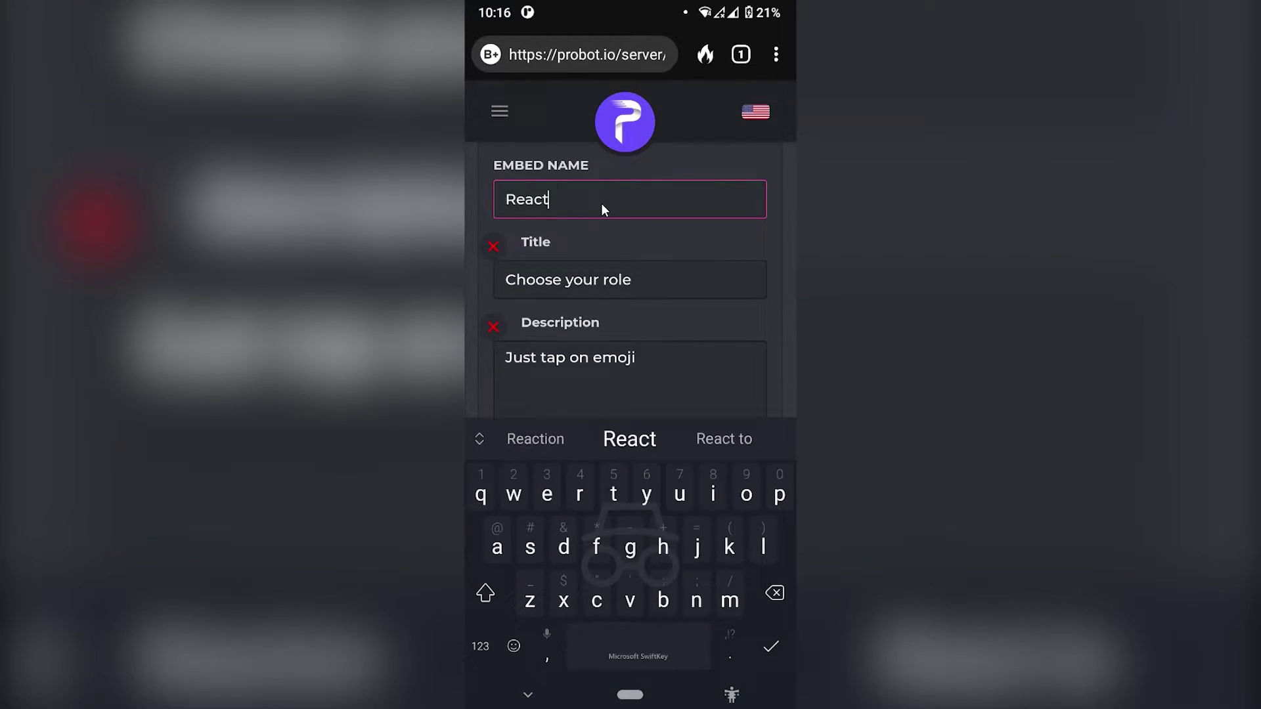
text(ion roles messageeee)
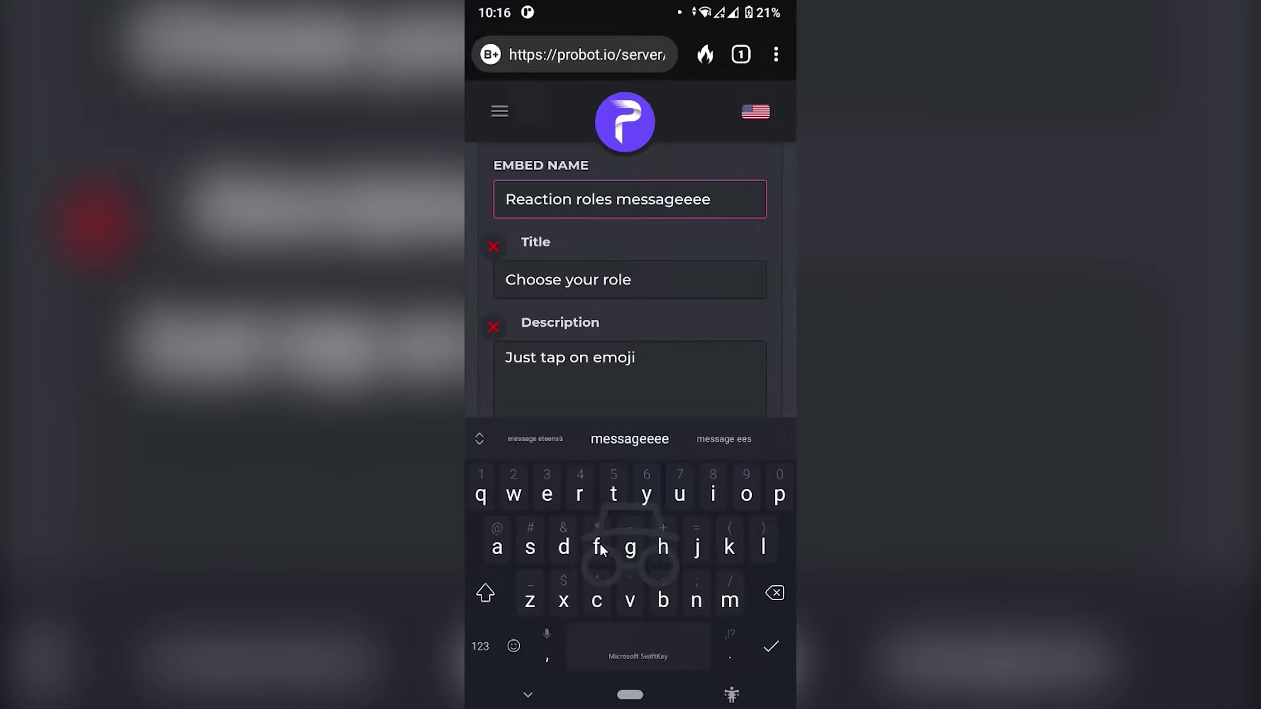
click(527, 695)
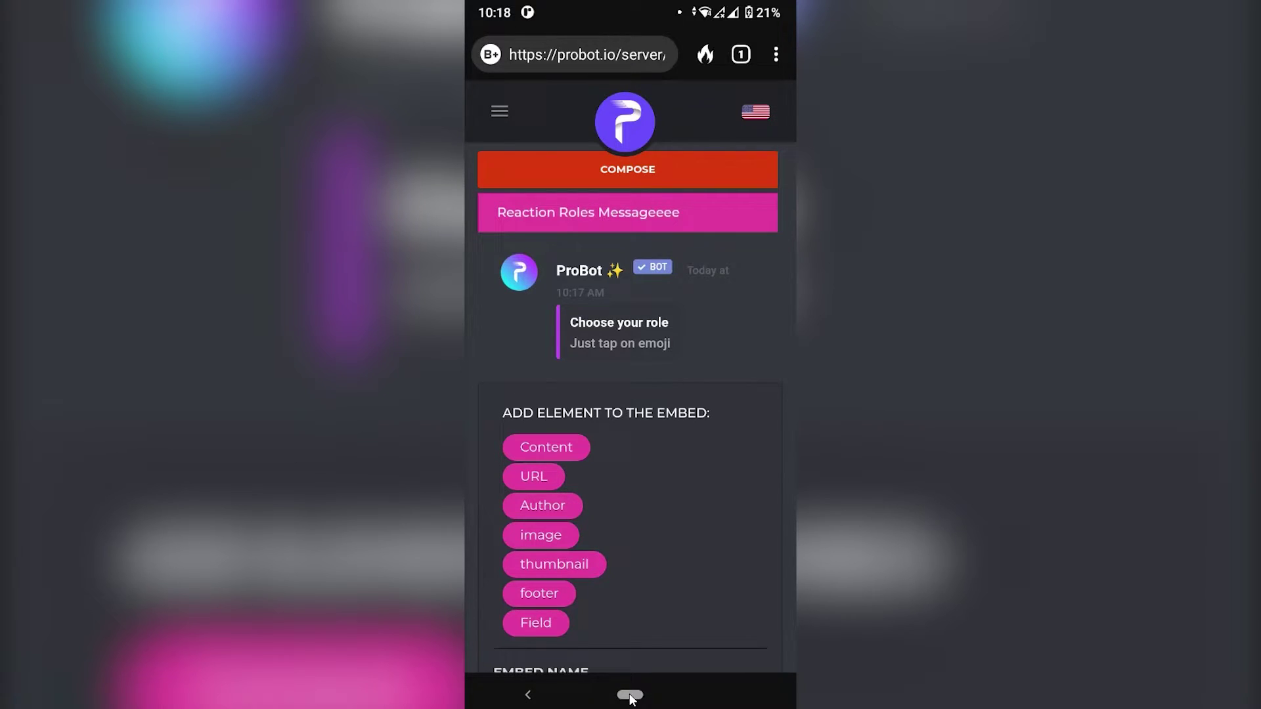
Switch to the Discord app and open the list of roles in the server's settings.
drag(626, 701, 616, 344)
click(486, 292)
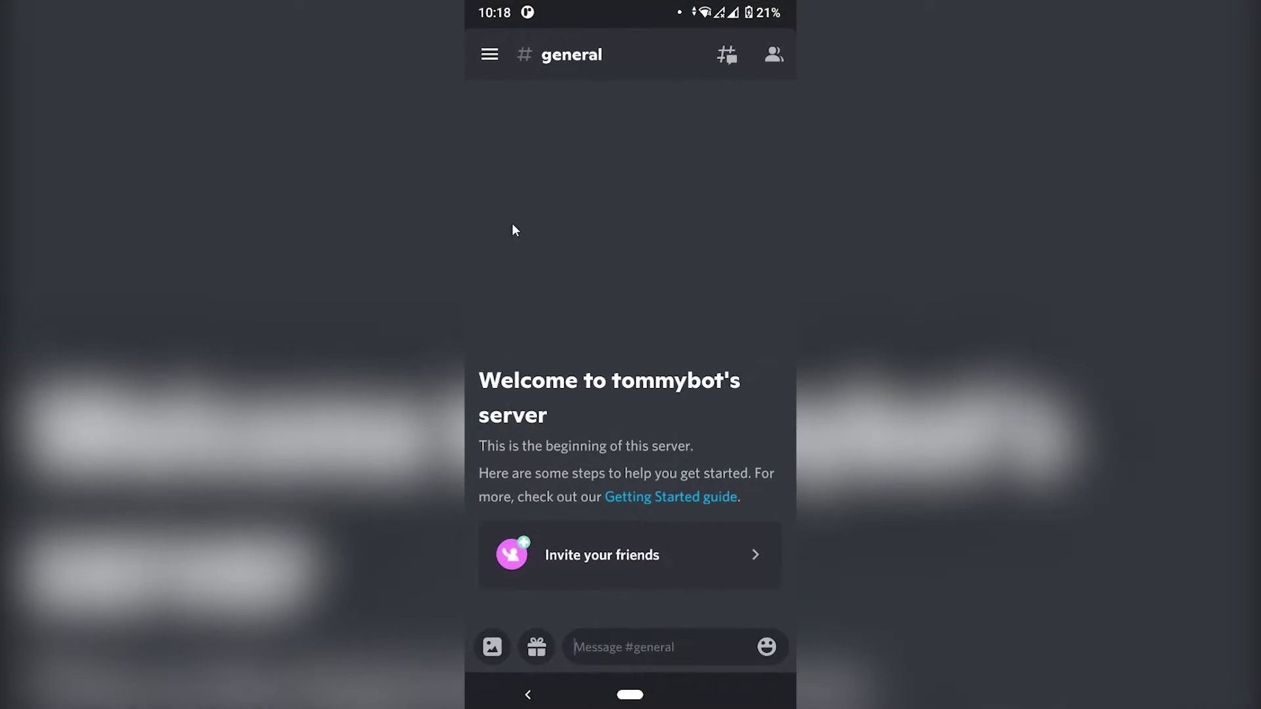
click(497, 61)
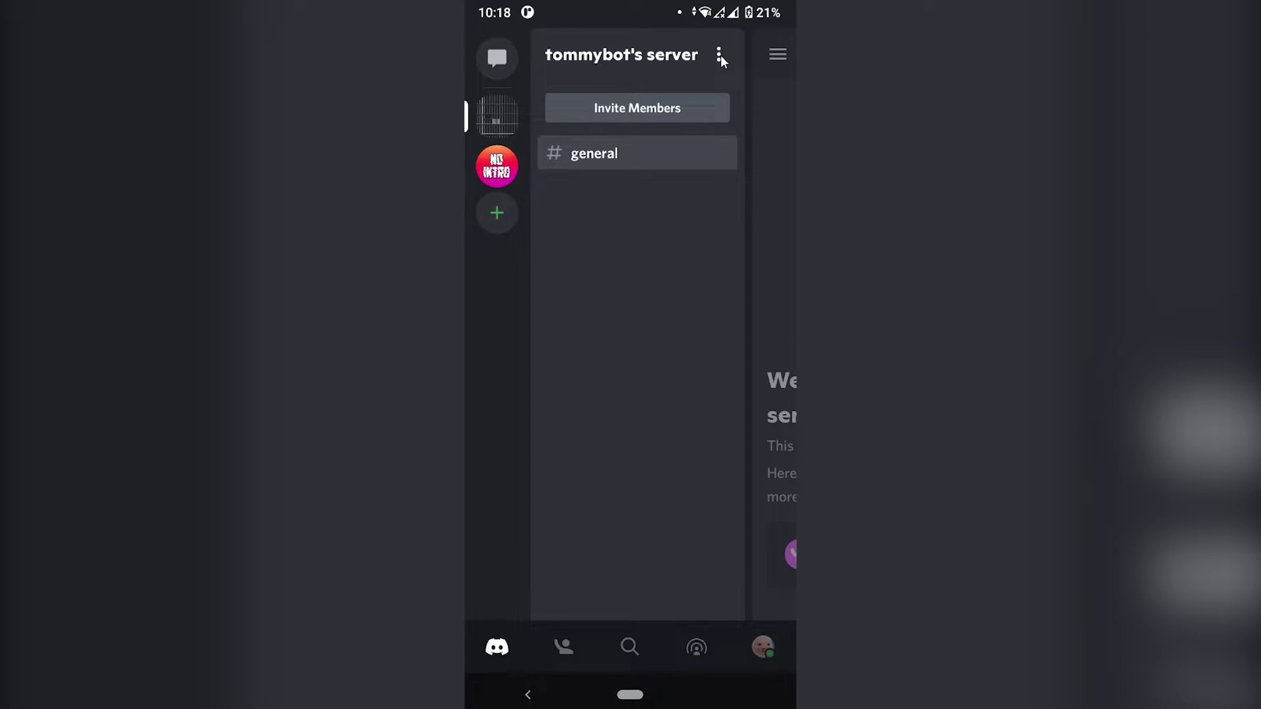
click(717, 53)
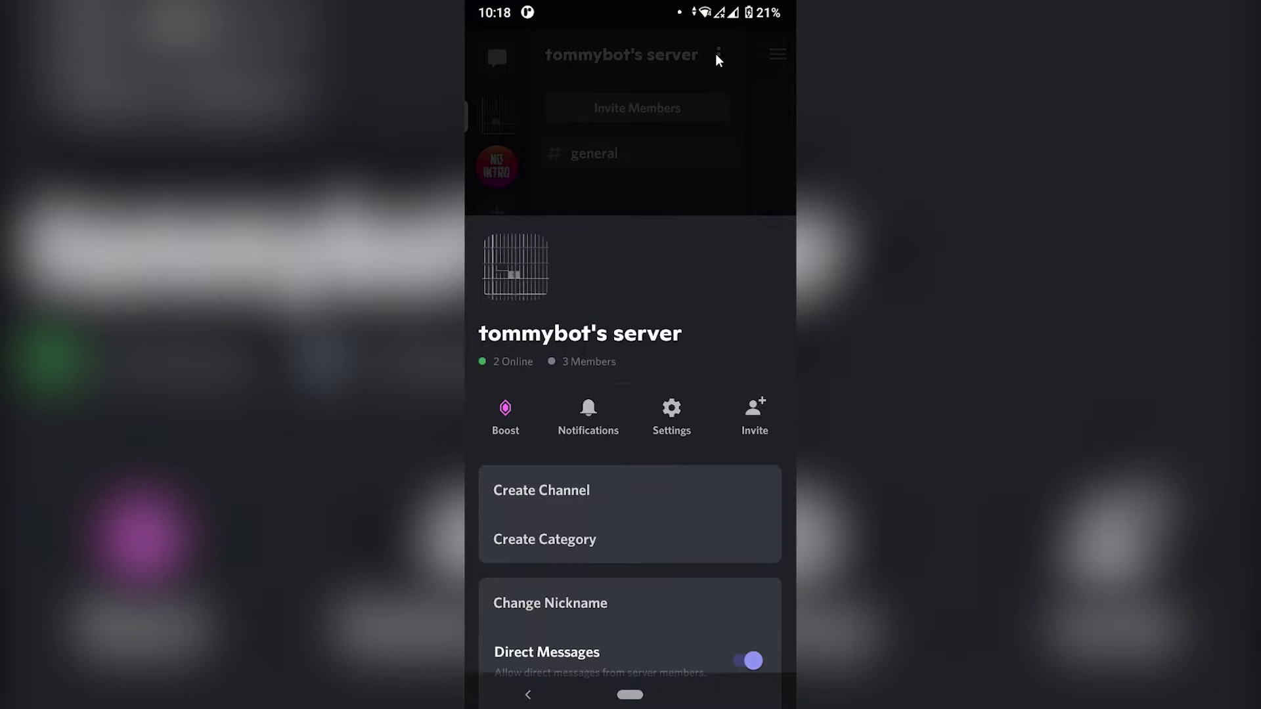
click(676, 402)
drag(660, 572, 697, 327)
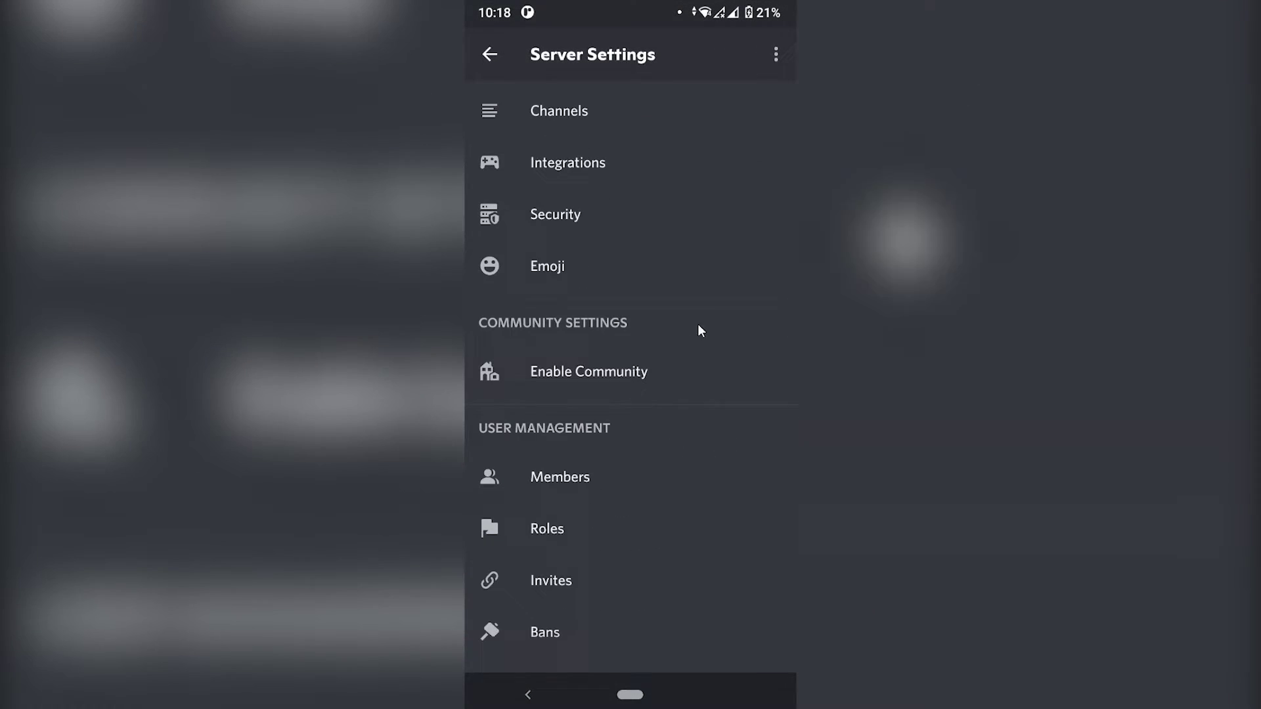
click(560, 532)
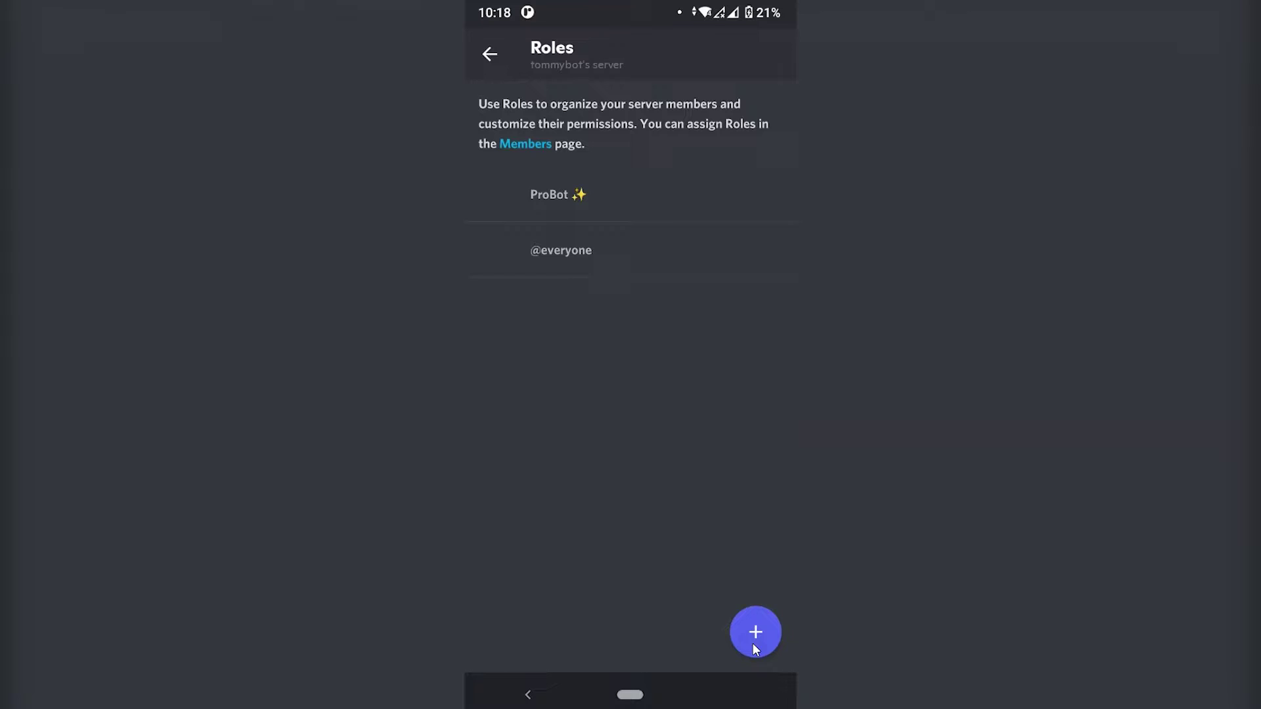
Create a new server role, name it "Green" and save the role.
click(753, 644)
click(558, 249)
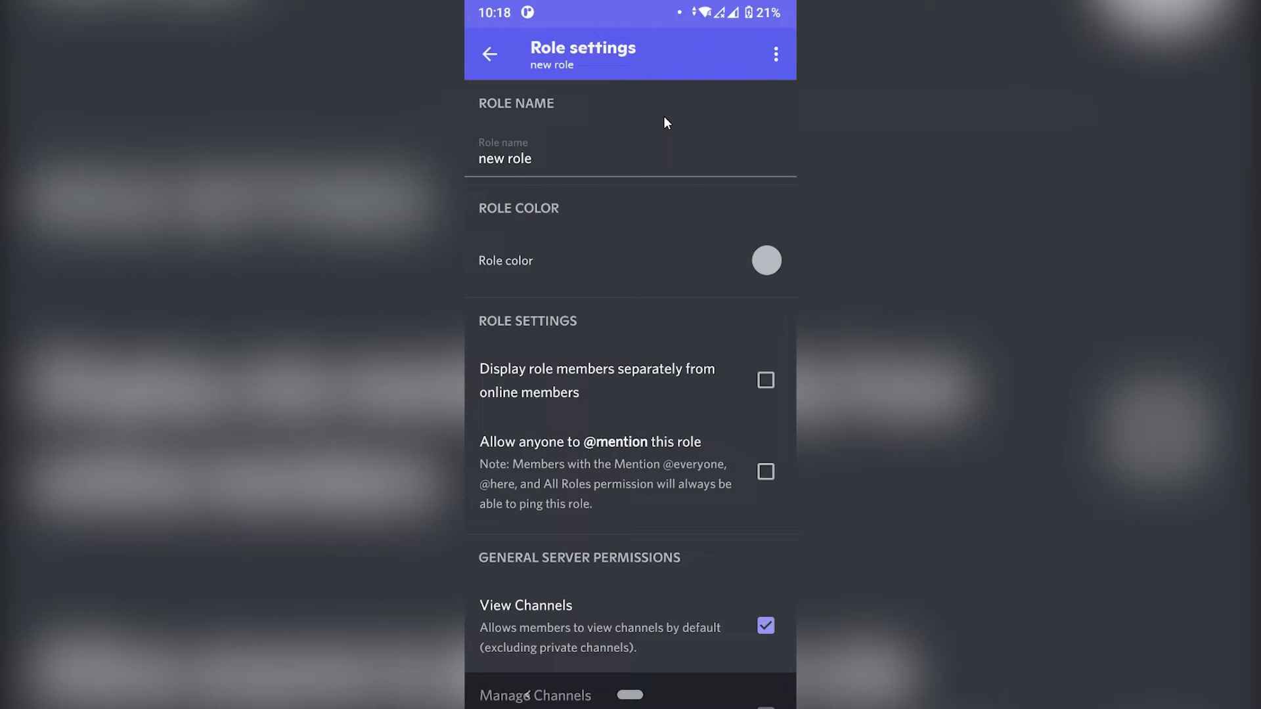
click(590, 162)
key(BackSpace)
key(BackSpace)
key(BackSpace)
key(BackSpace)
key(BackSpace)
key(BackSpace)
key(BackSpace)
key(BackSpace)
text(Green)
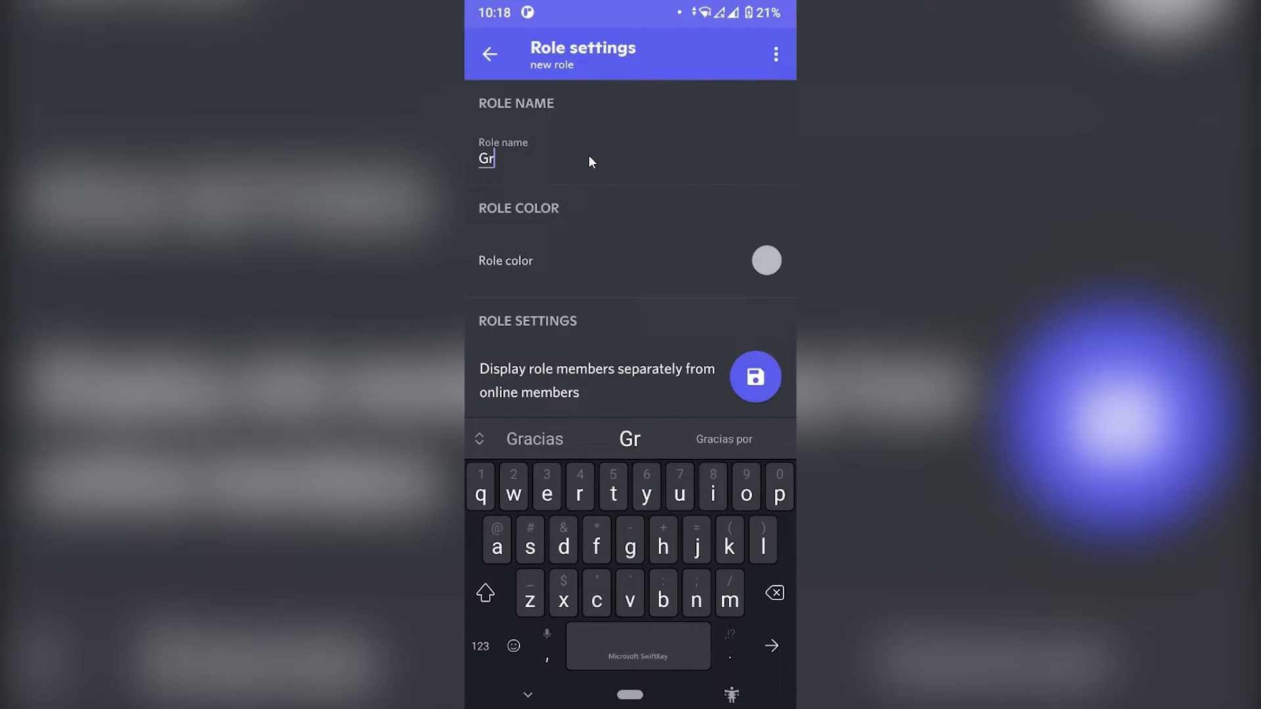
click(754, 380)
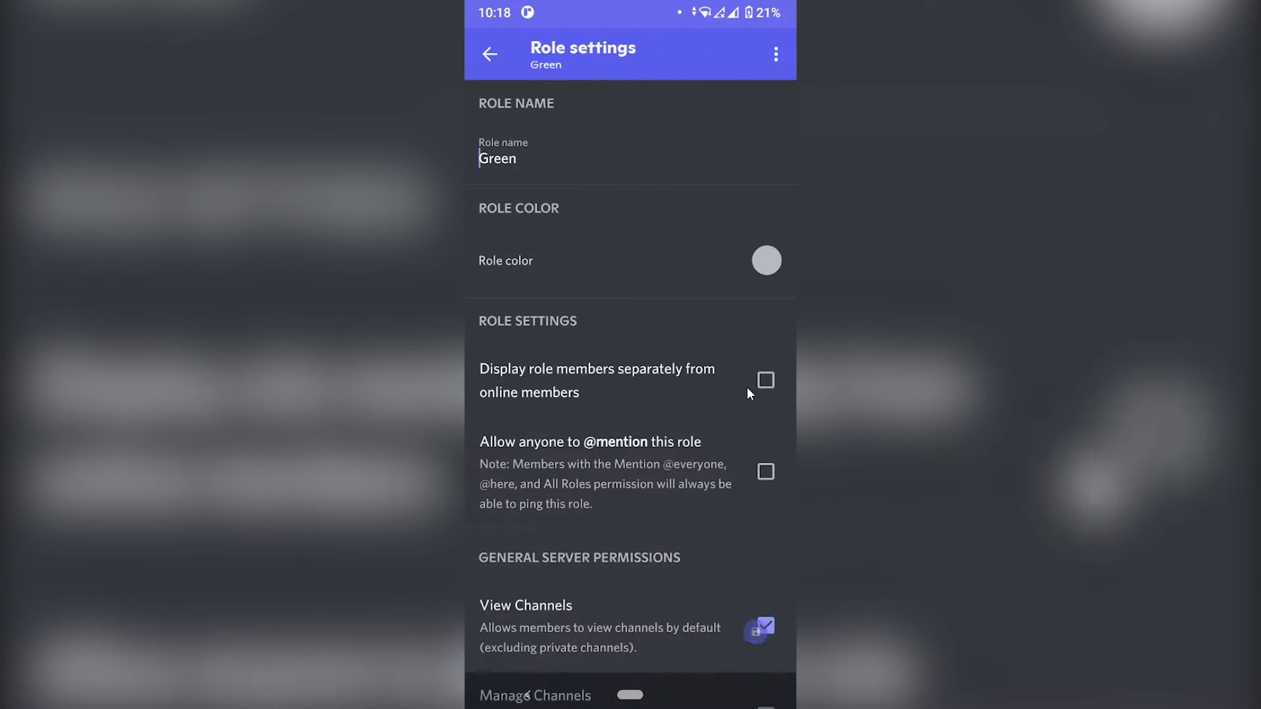
Set the Green role's color to bright green and return to the list of roles.
click(762, 263)
click(604, 199)
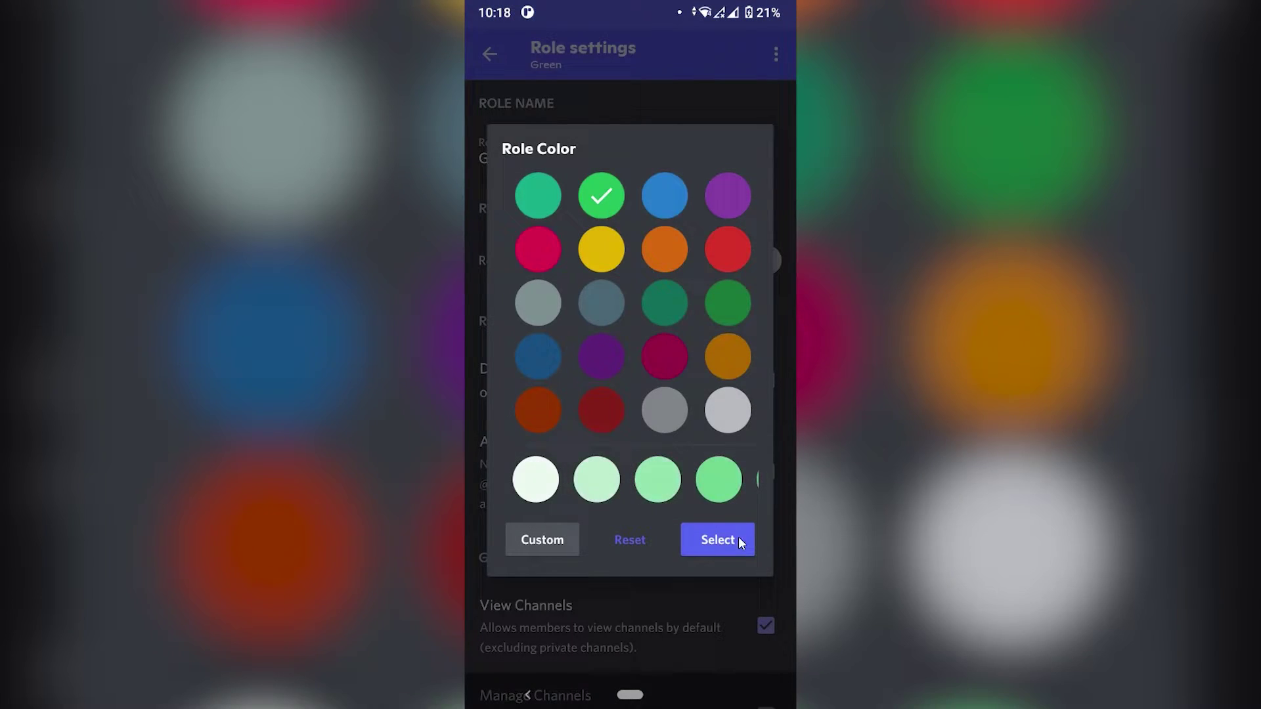
click(715, 539)
click(484, 59)
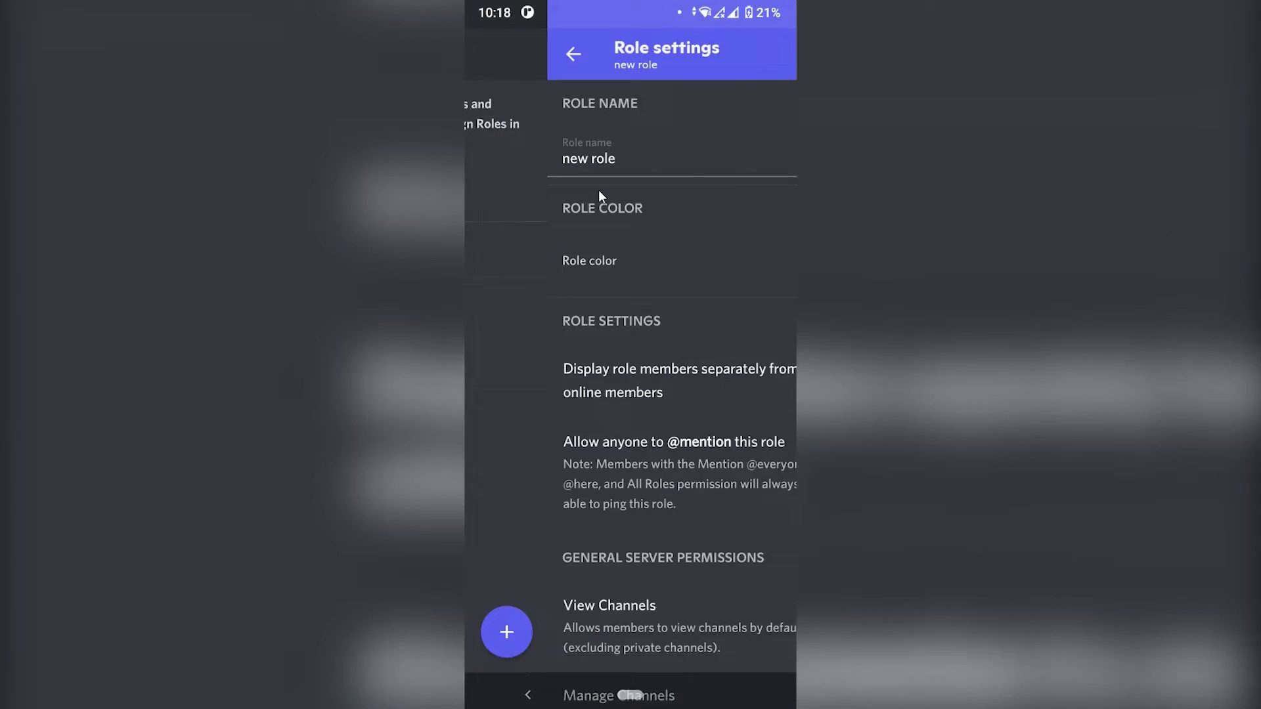
Name another new role "Red", give it the crimson red color, save it and return to the roles.
click(558, 164)
text(Red)
click(602, 260)
click(746, 596)
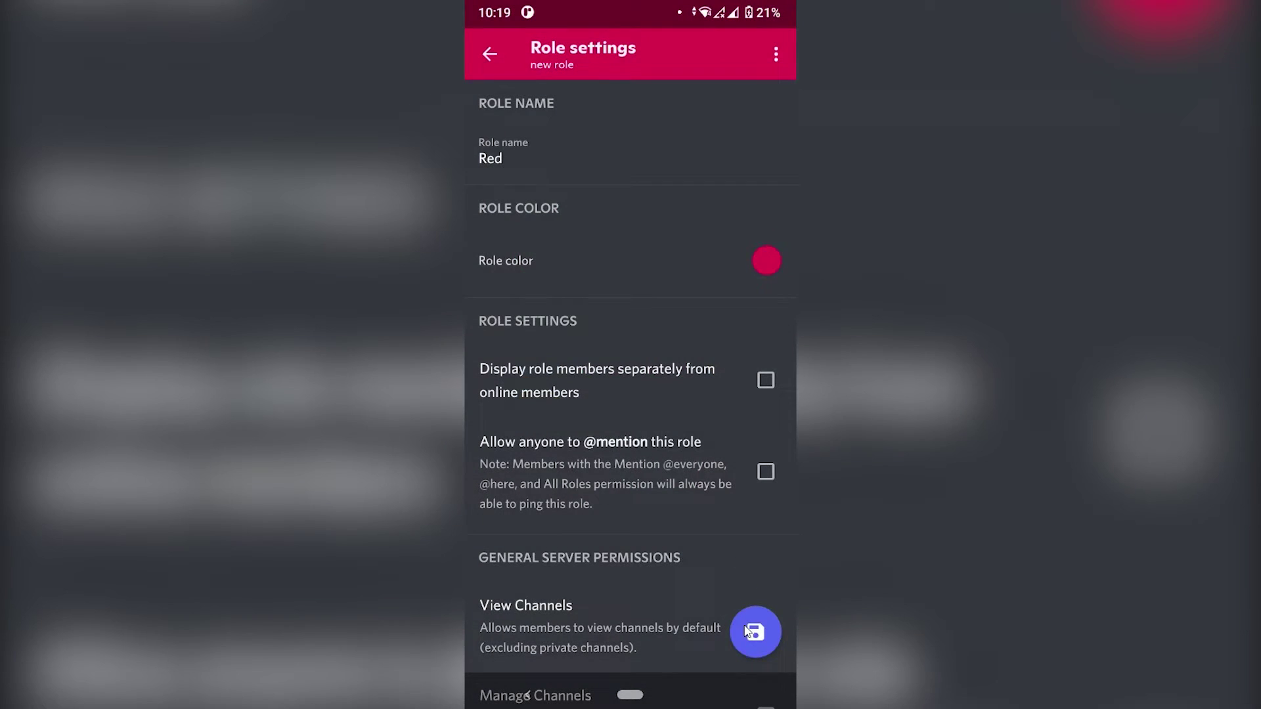
click(756, 638)
click(481, 59)
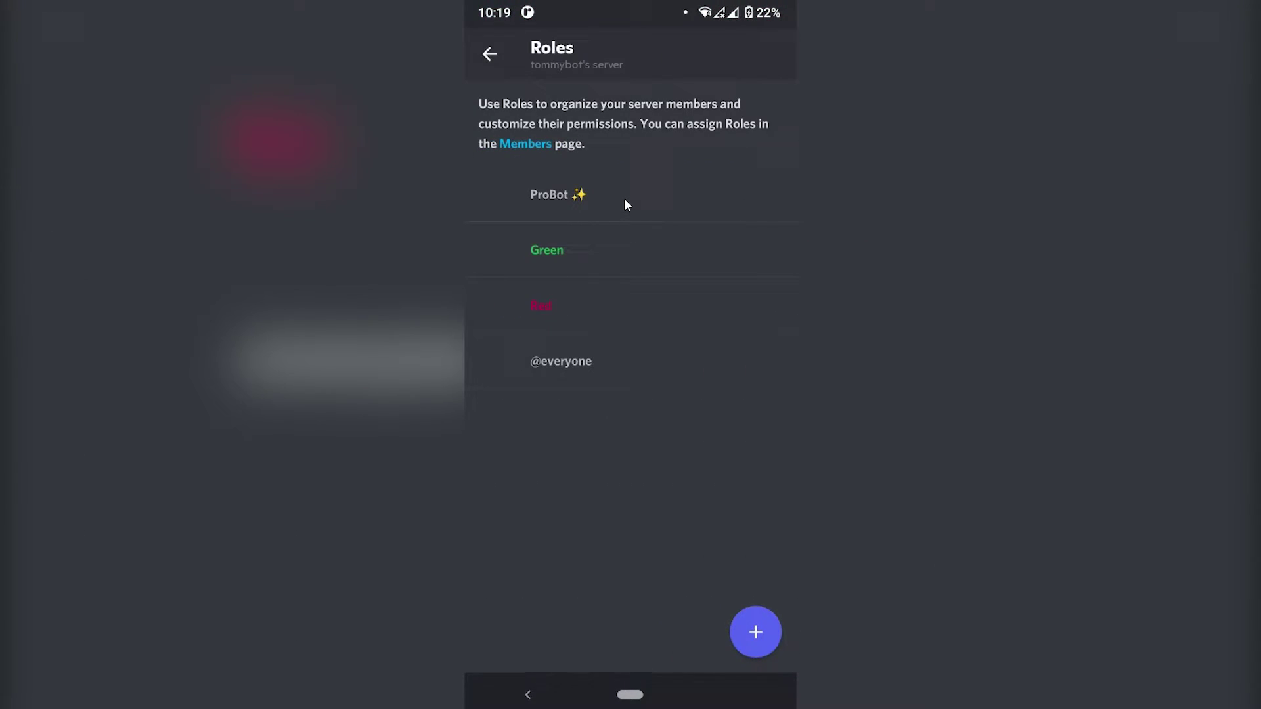
Switch back to the ProBot dashboard in the browser and send the embed as a new message to the #general channel.
mouse_move(624, 199)
mouse_down()
mouse_move(632, 330)
mouse_move(631, 177)
mouse_move(627, 200)
mouse_up()
drag(631, 697, 642, 337)
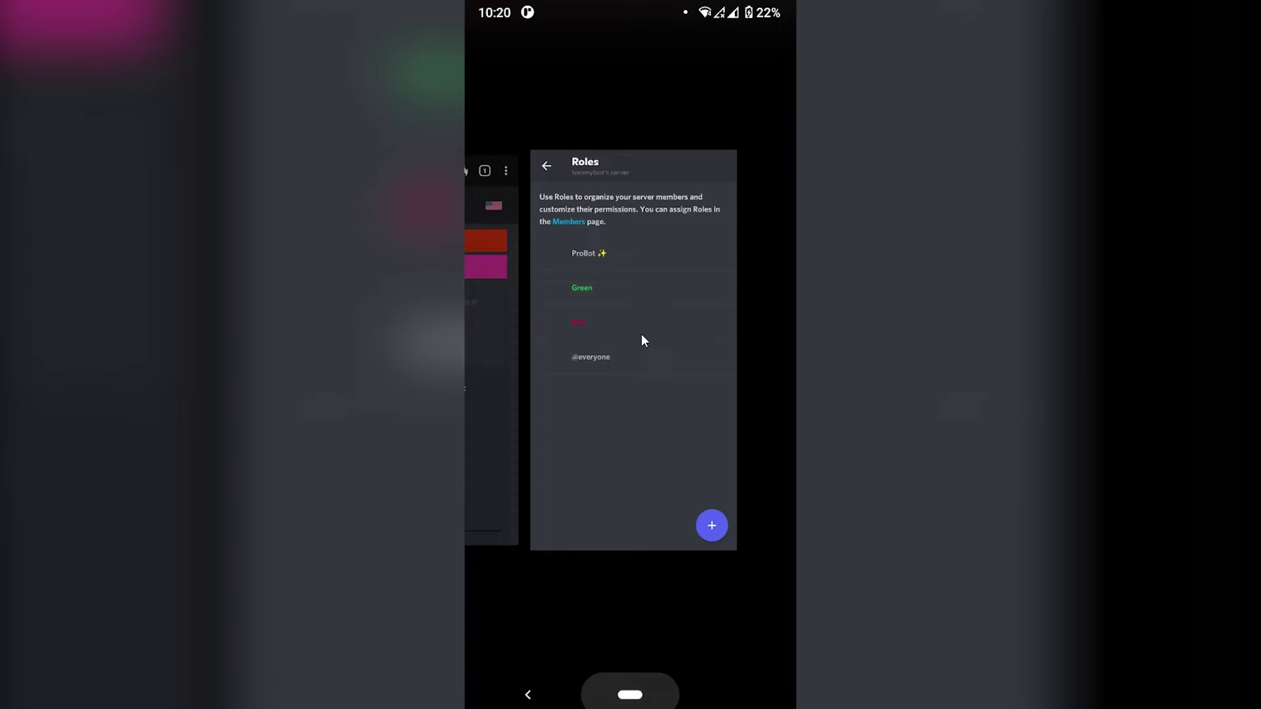
click(467, 381)
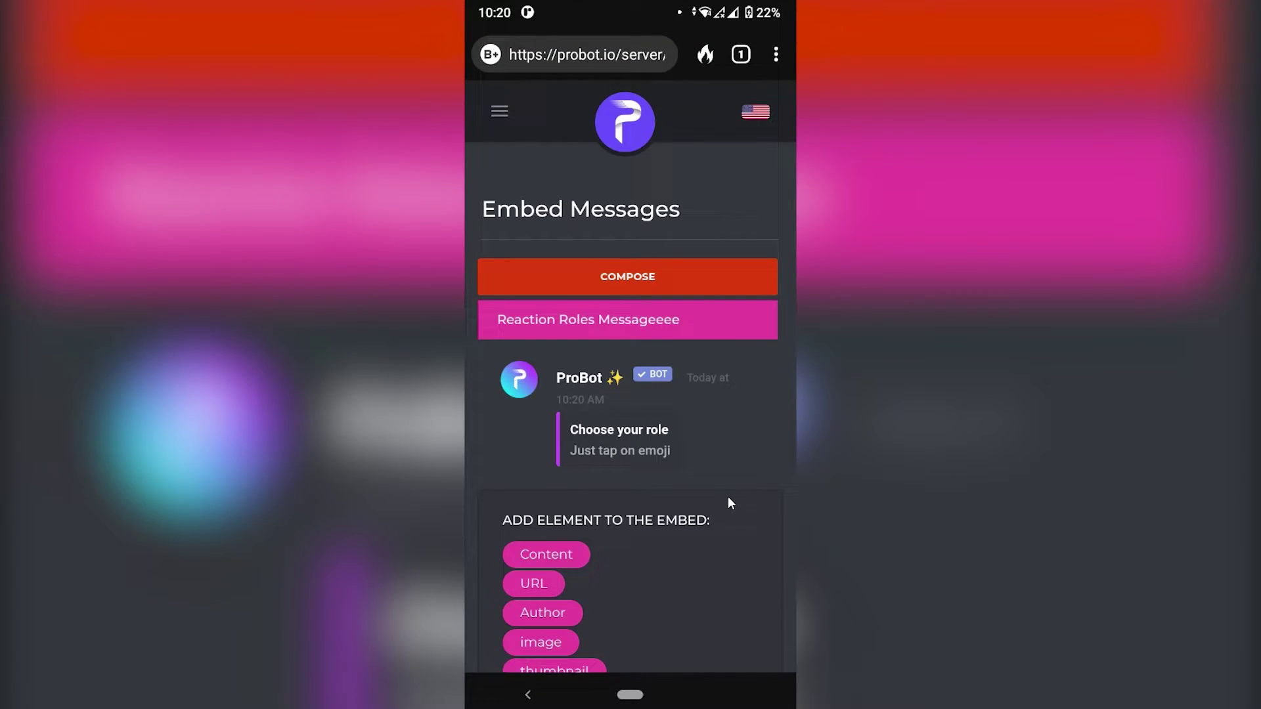
drag(728, 502, 679, 116)
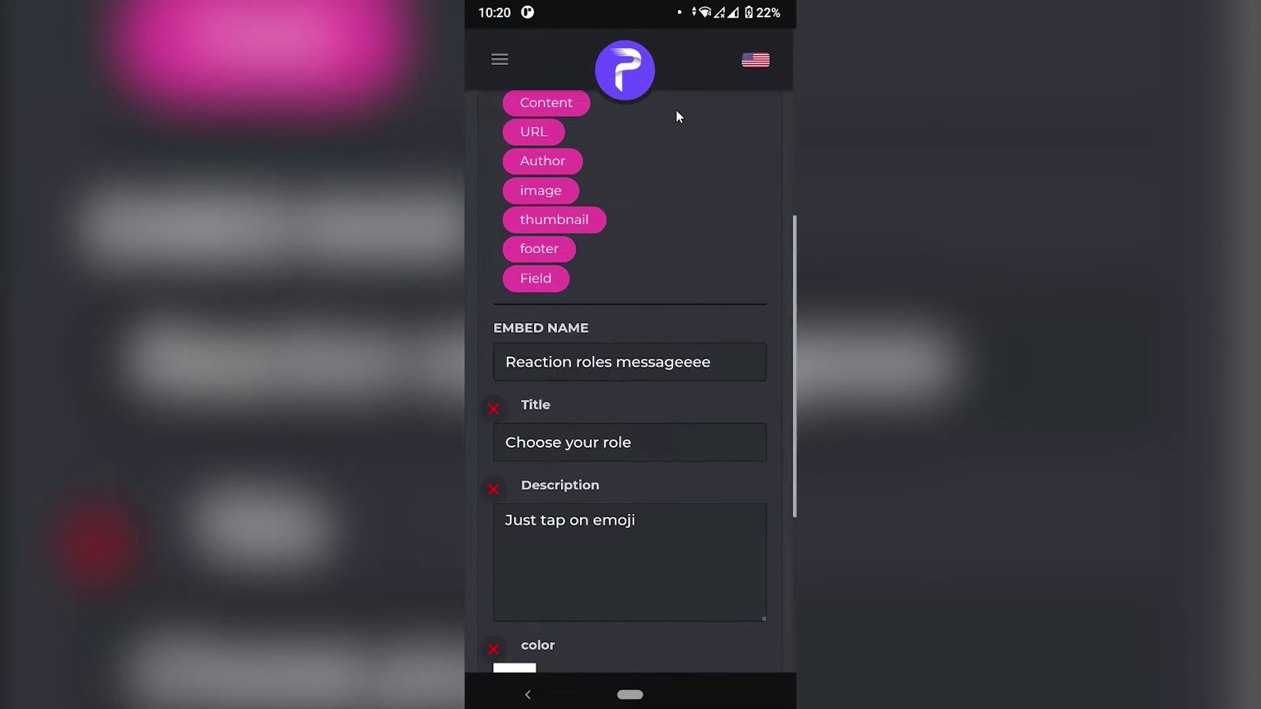
drag(704, 442, 729, 191)
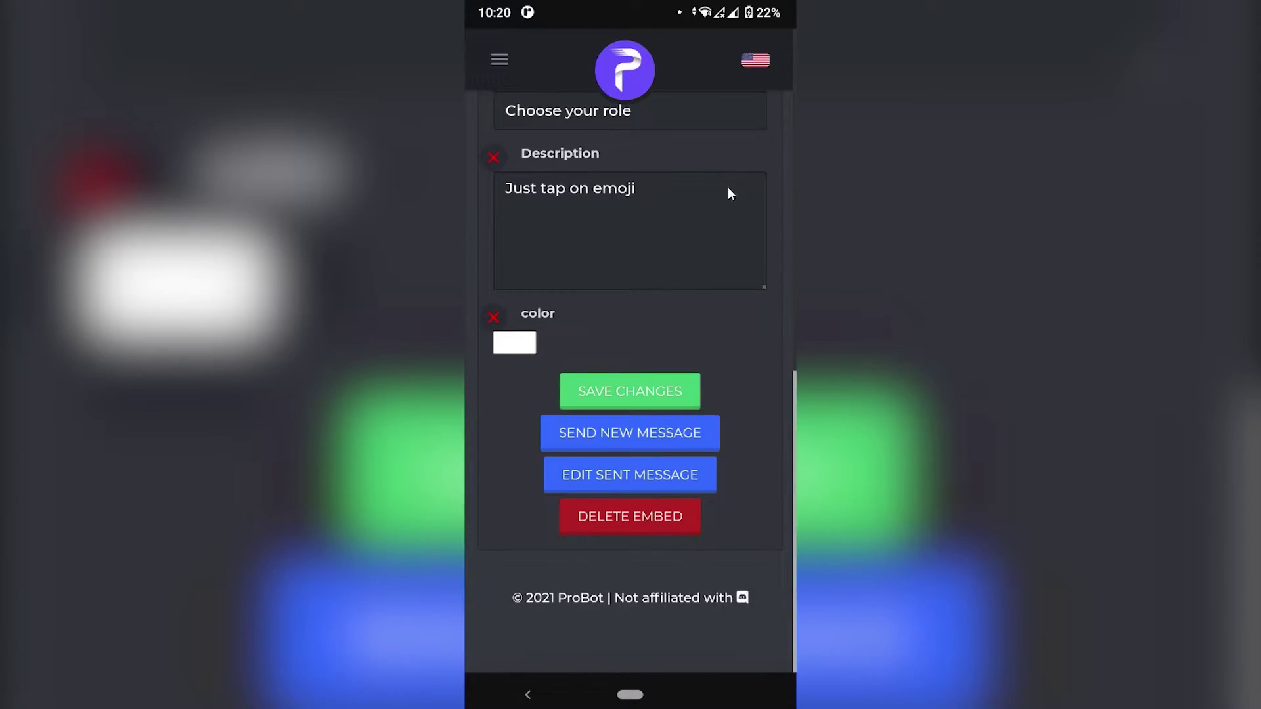
click(607, 434)
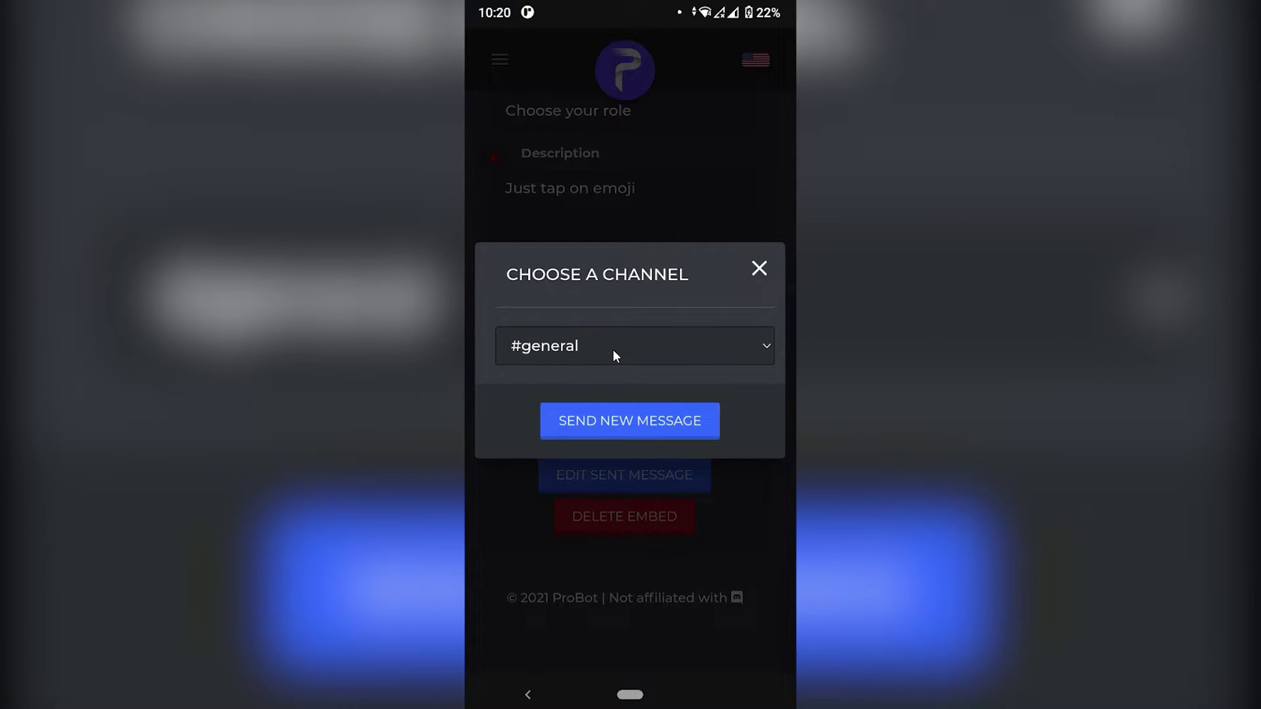
click(612, 350)
click(731, 349)
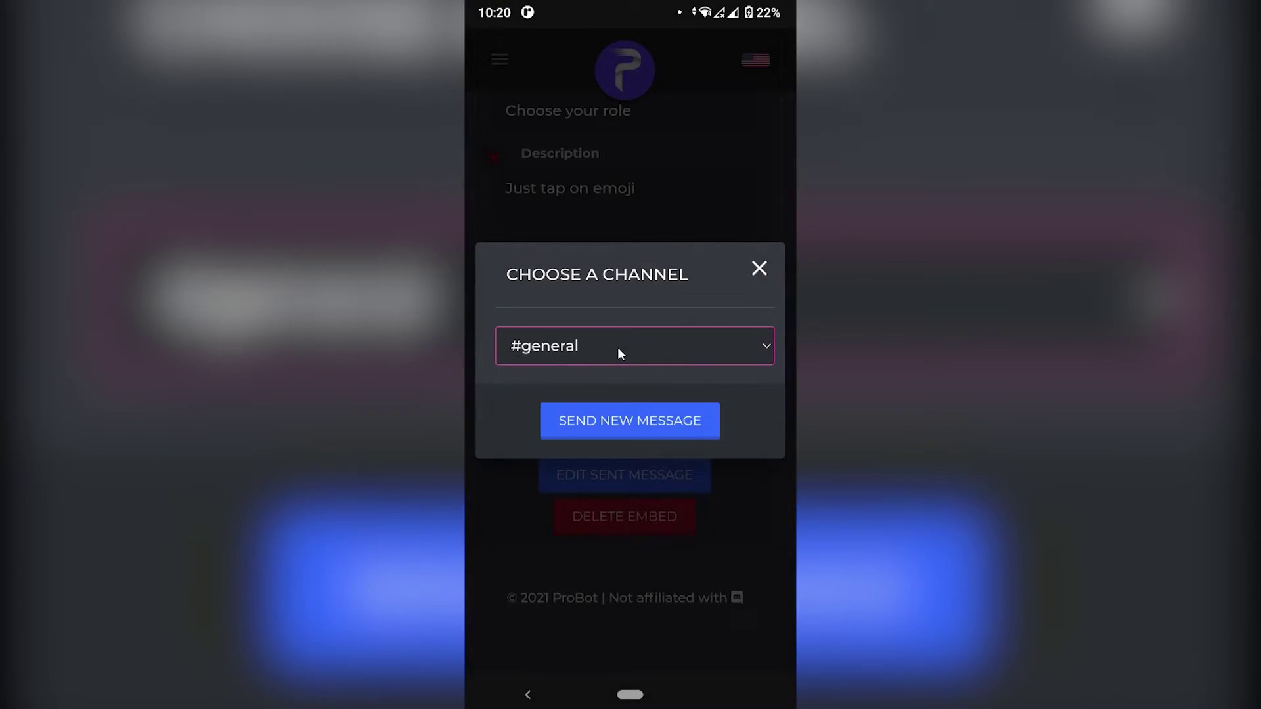
click(607, 422)
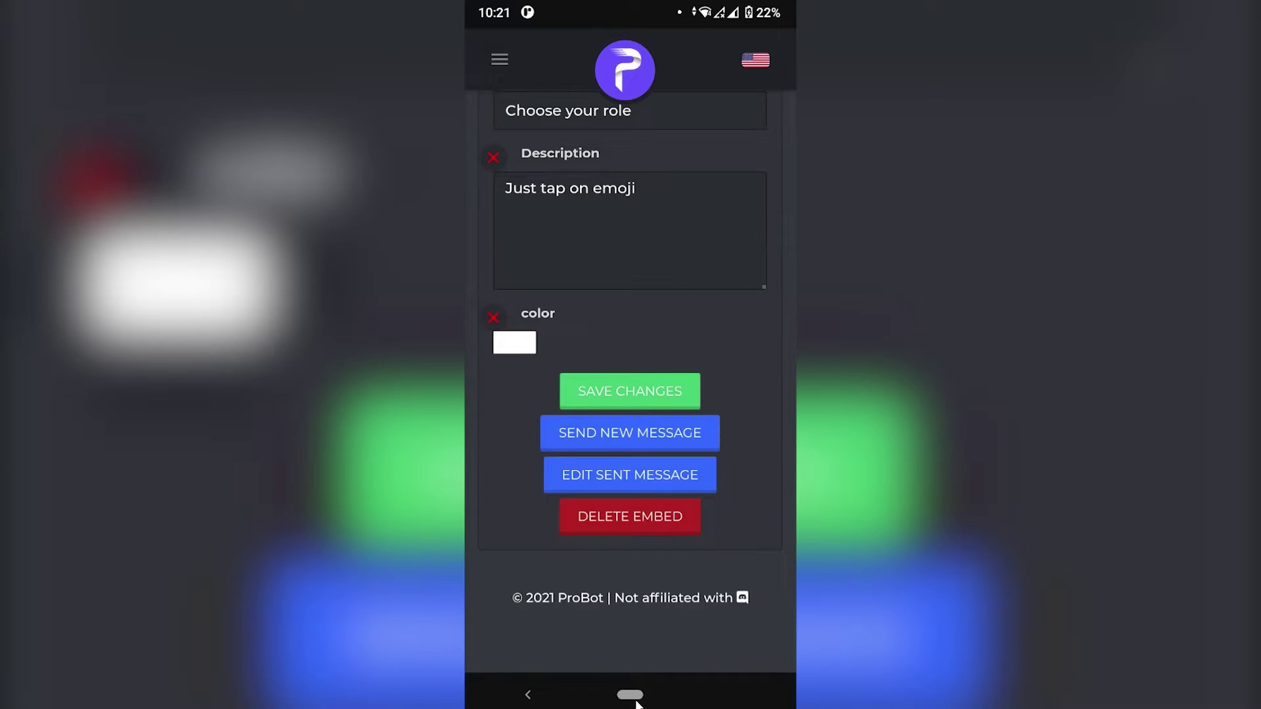
Switch to Discord and check the #general channel for the embed message sent by ProBot.
drag(632, 696, 635, 342)
click(495, 348)
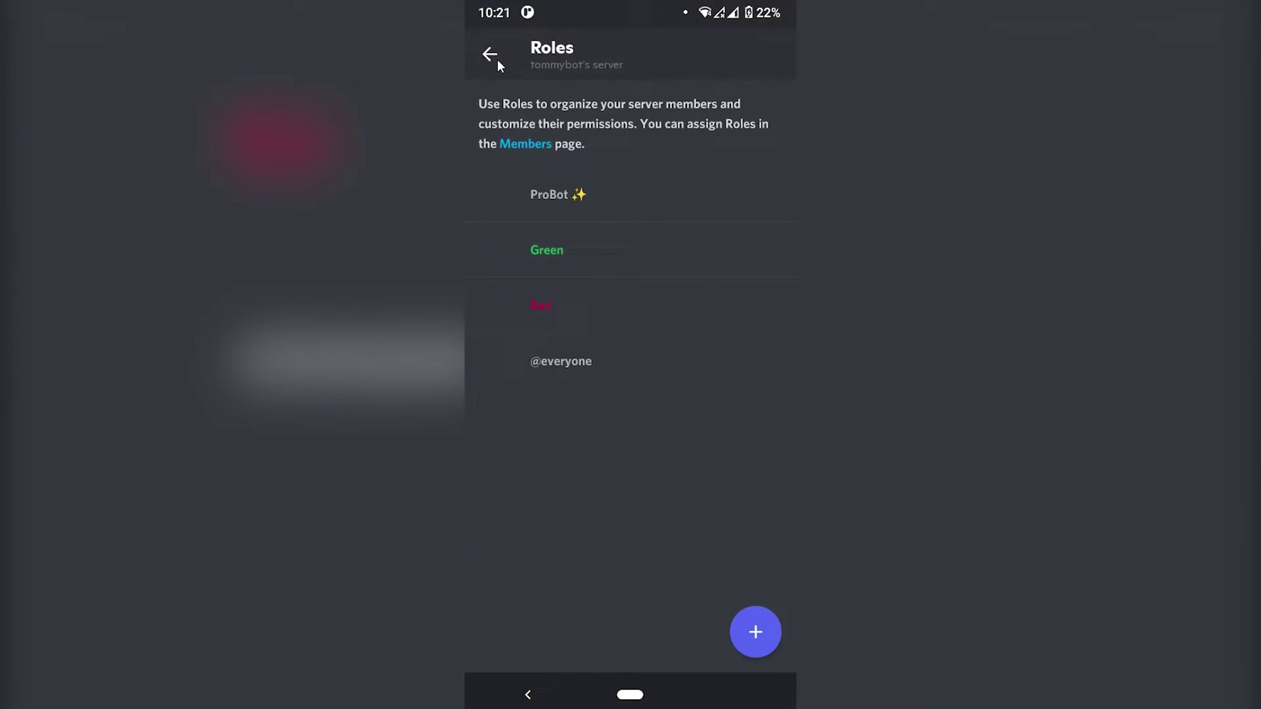
click(494, 56)
click(495, 55)
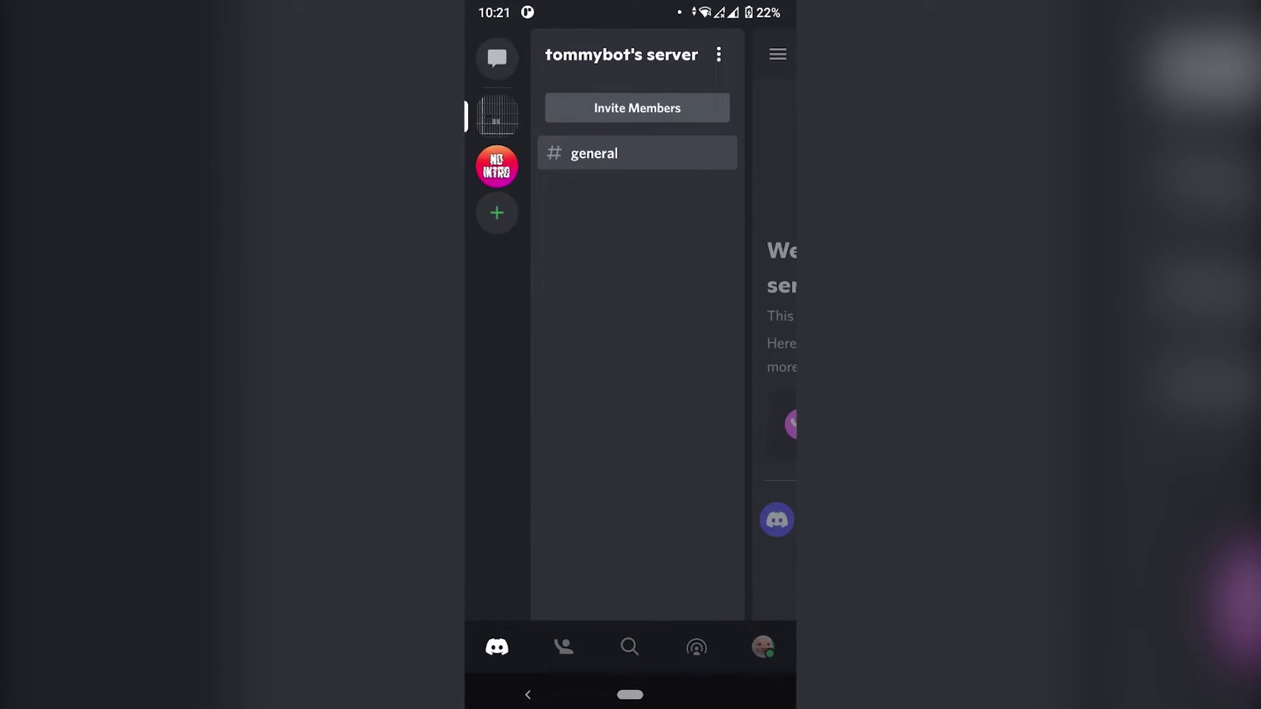
click(578, 151)
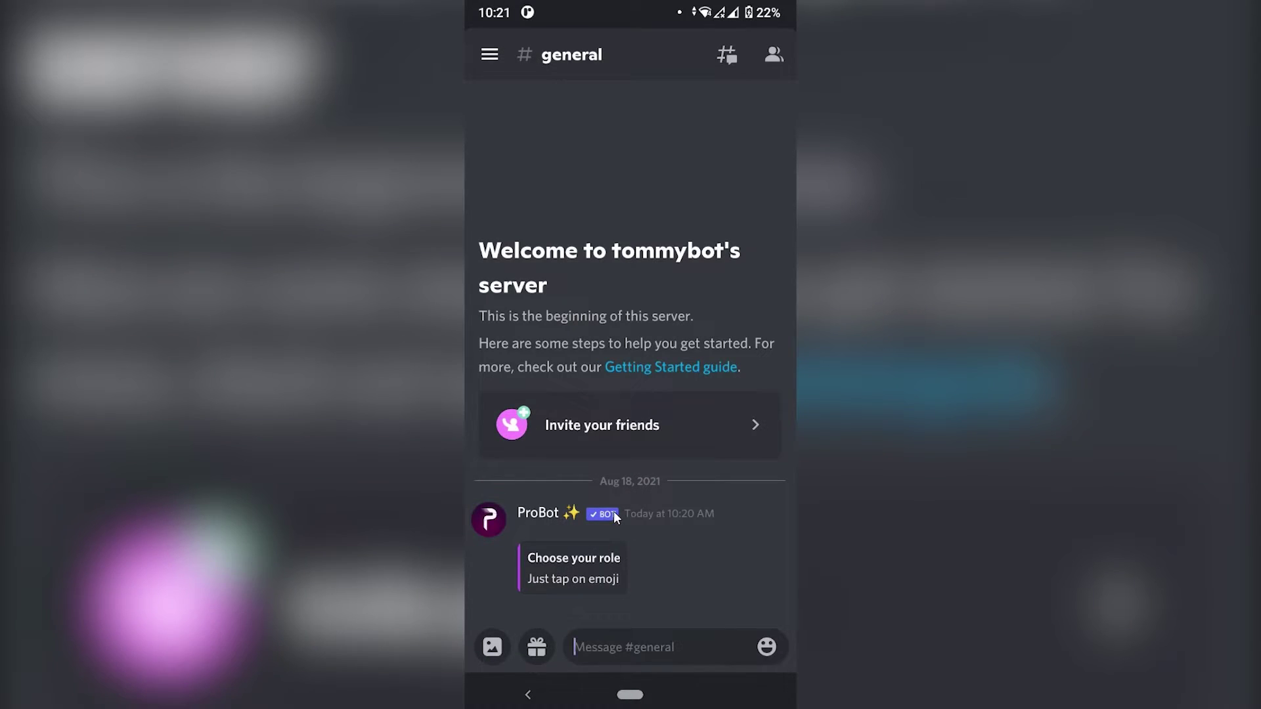
Switch back to the ProBot dashboard in the browser, open the Reaction Roles module and add a message.
drag(630, 695, 620, 393)
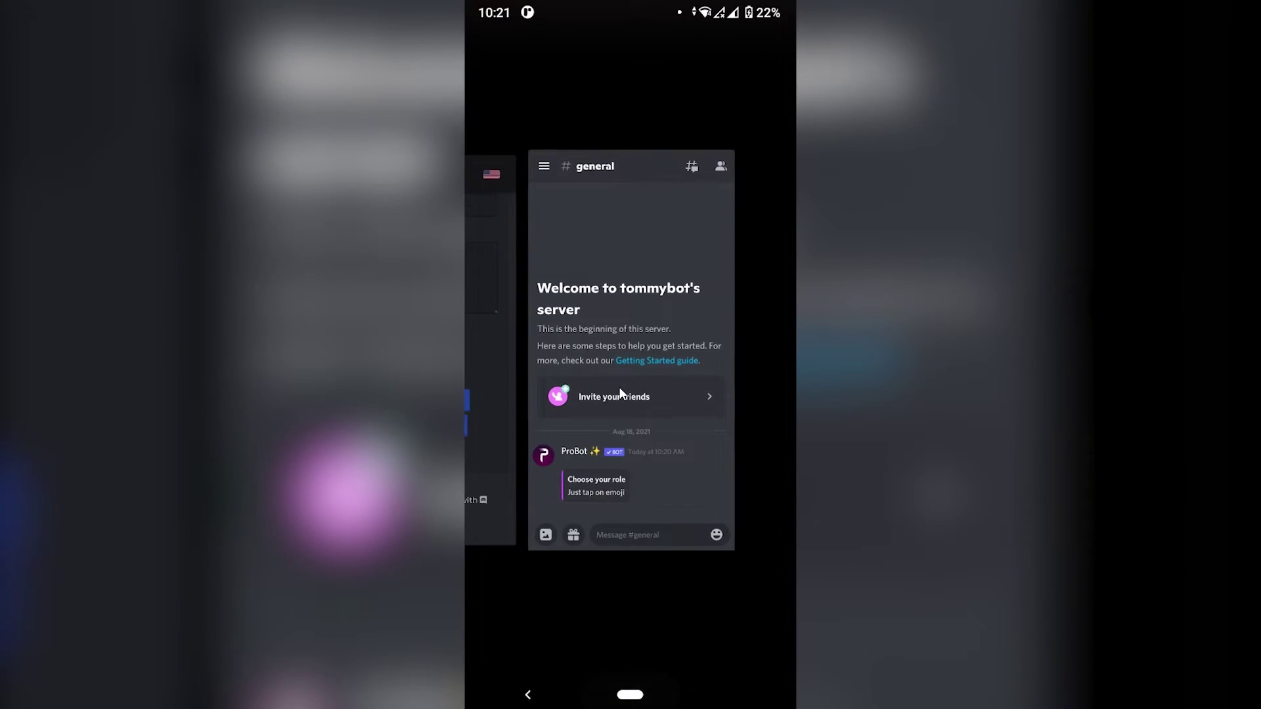
click(495, 273)
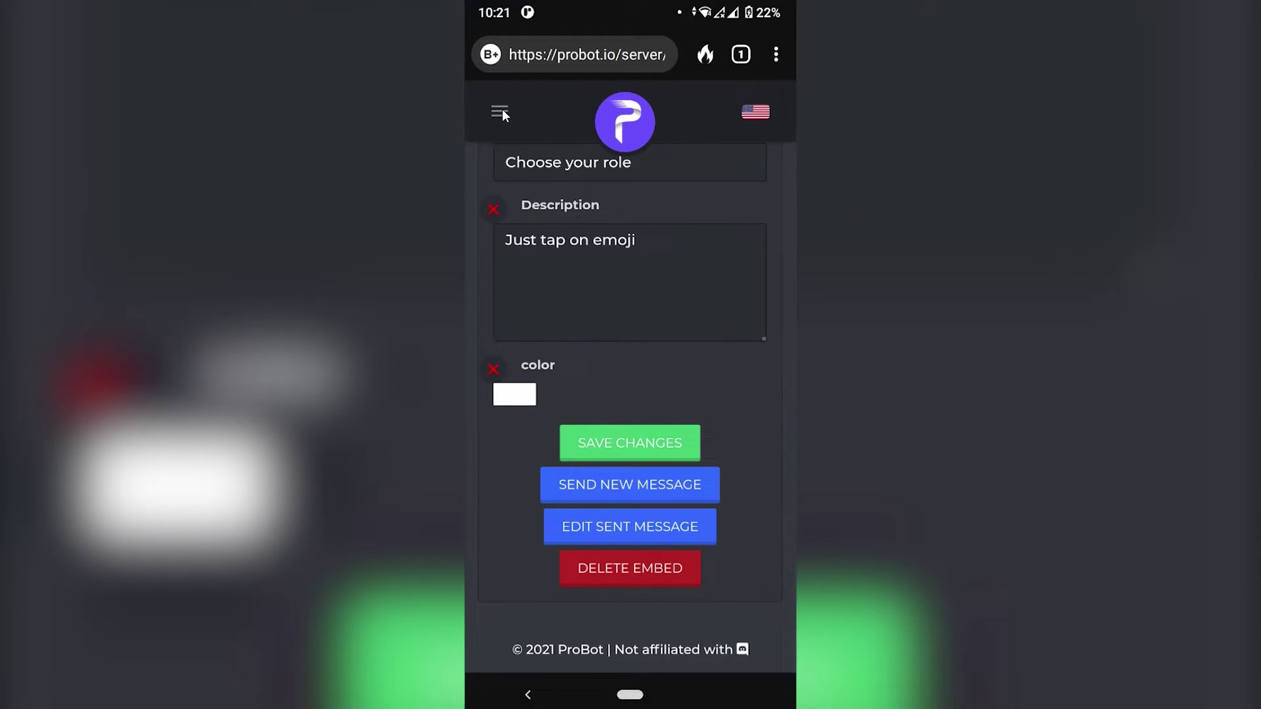
click(499, 112)
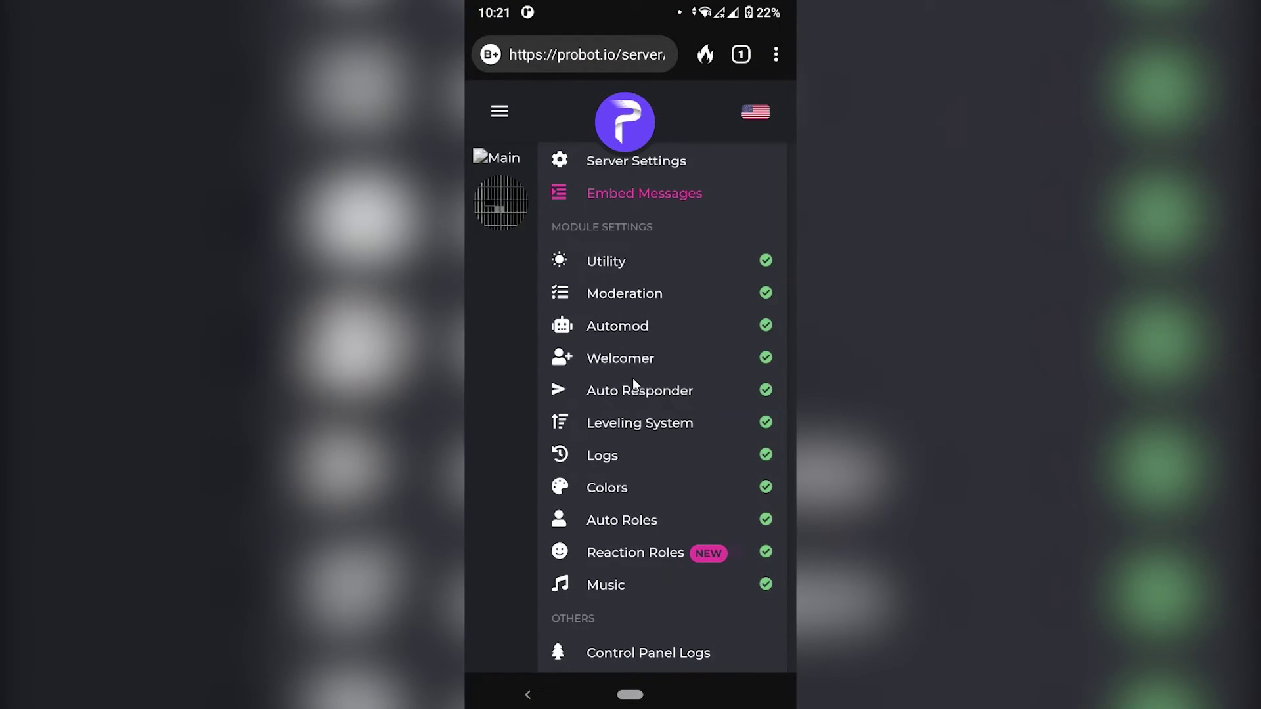
scroll(642, 519, down, 1)
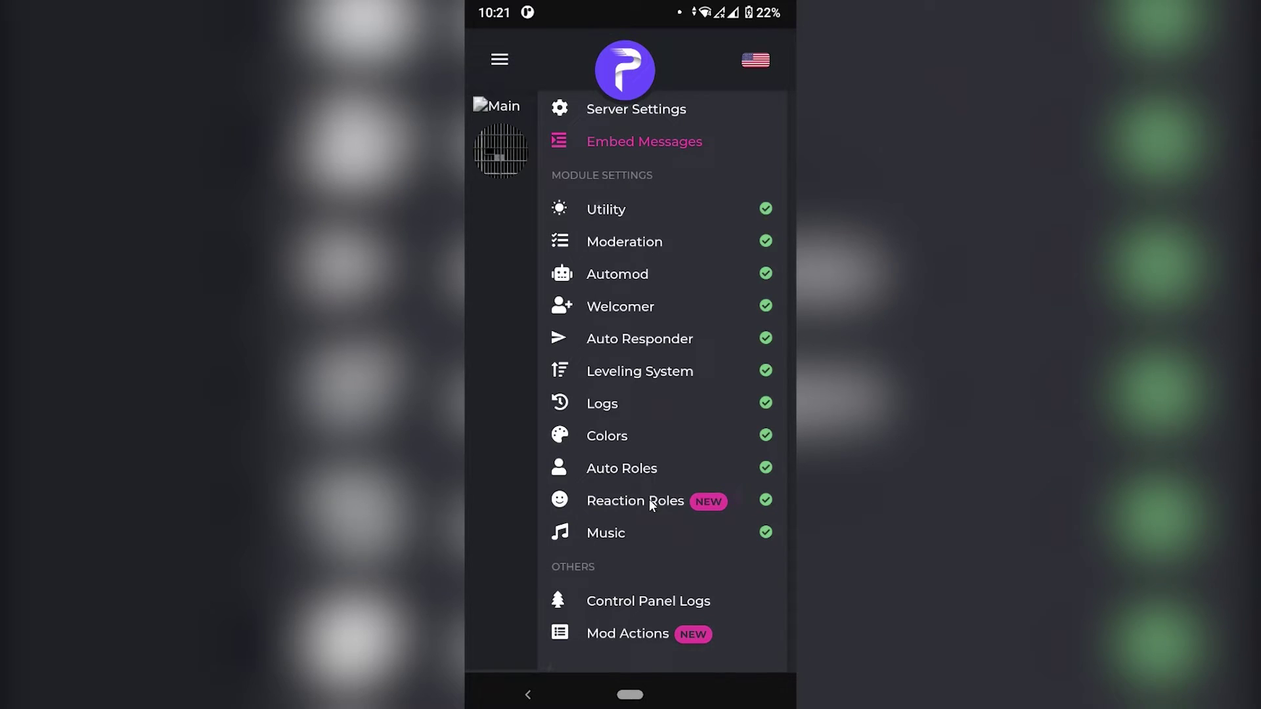
click(649, 499)
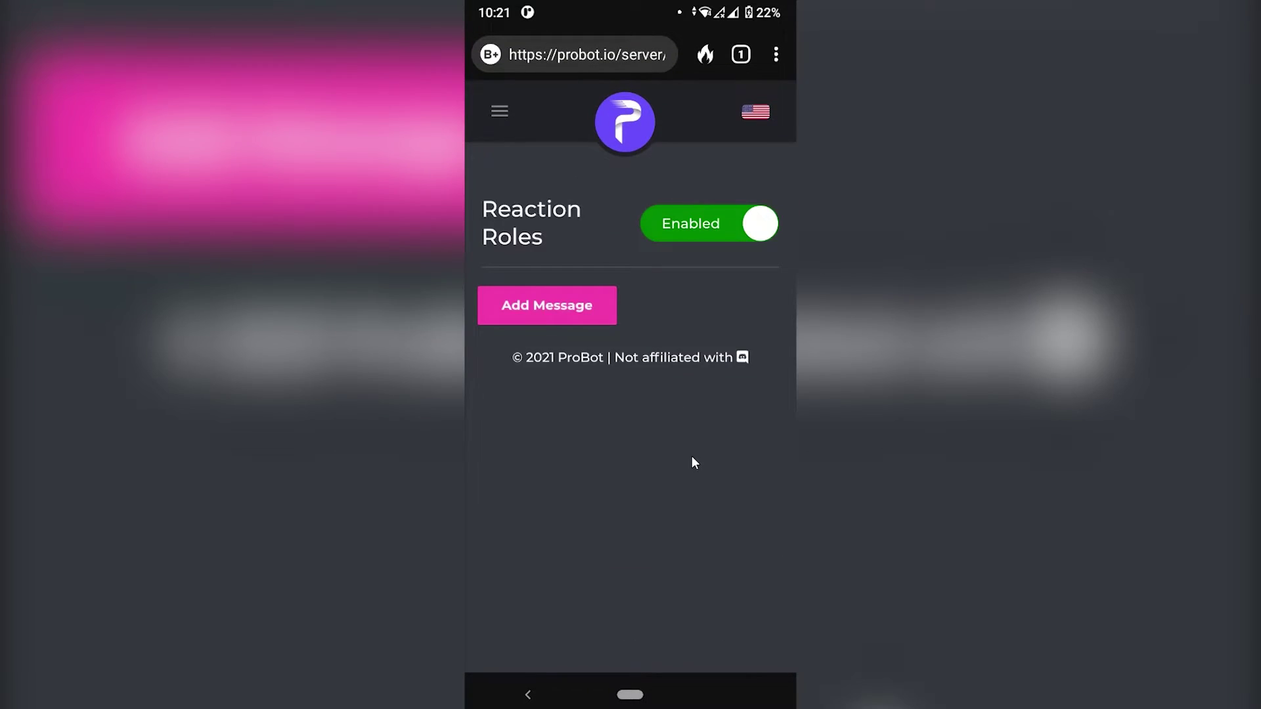
click(564, 308)
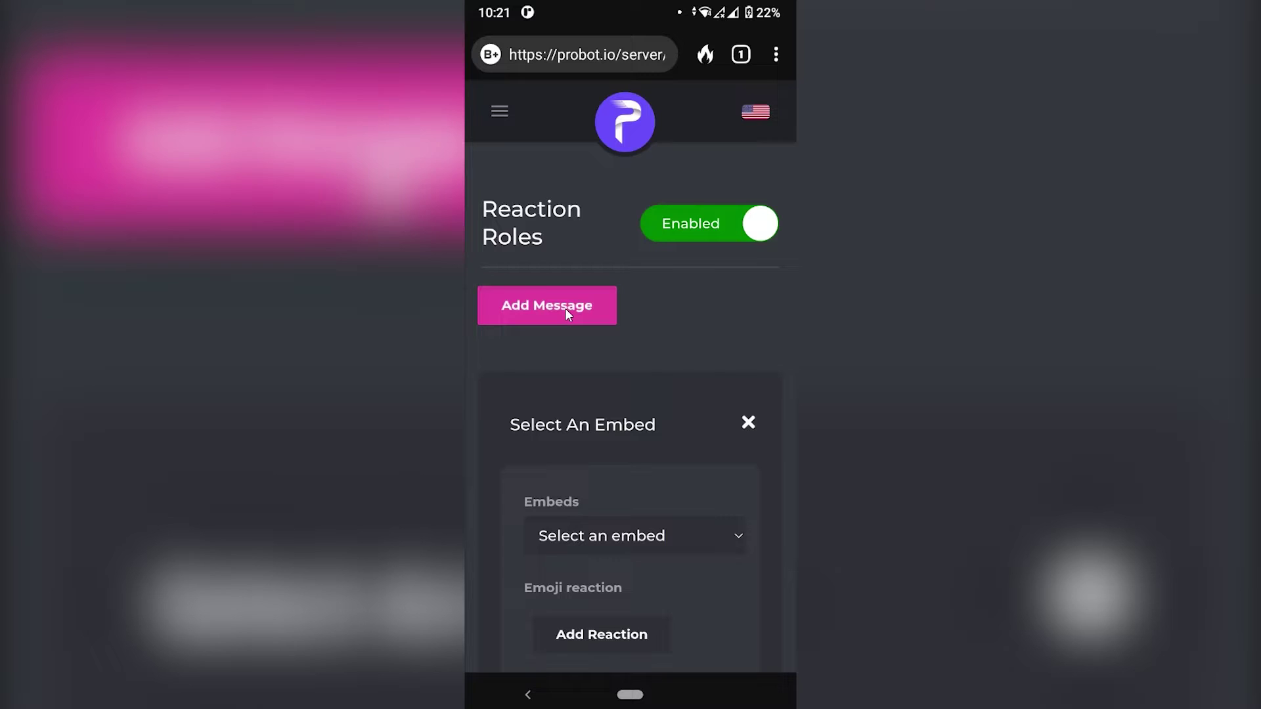
drag(656, 408, 676, 222)
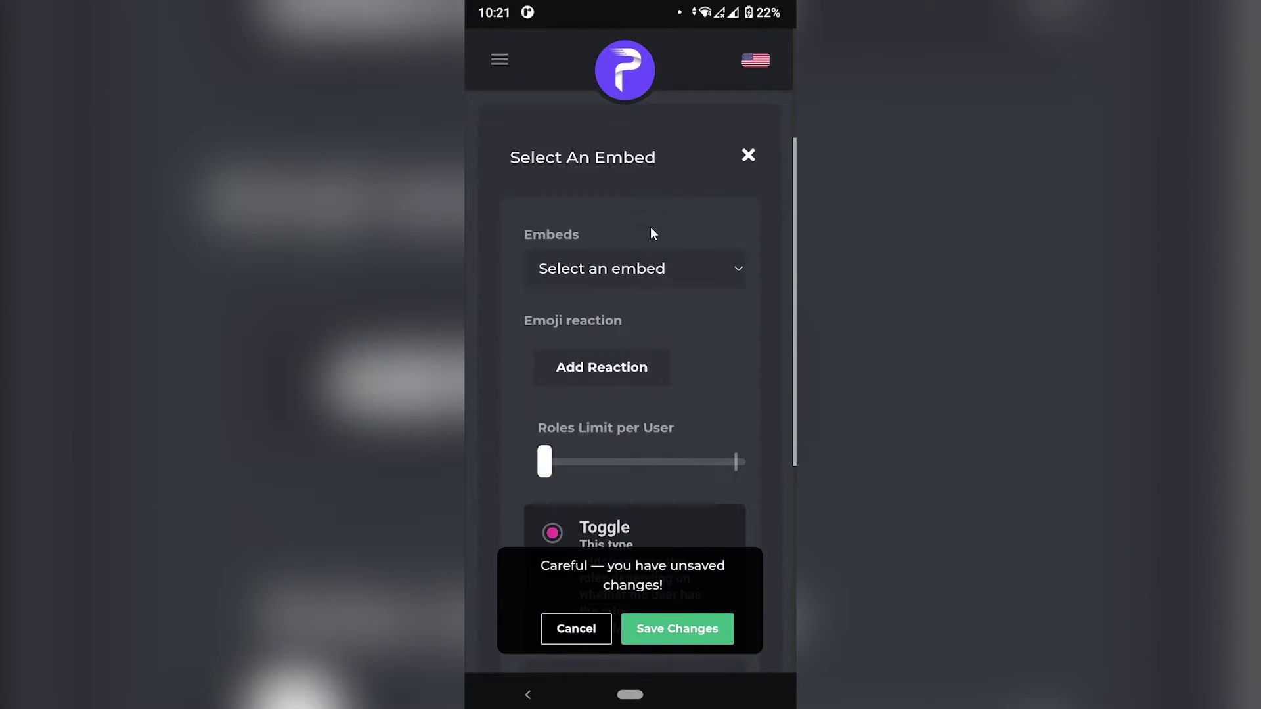
click(647, 269)
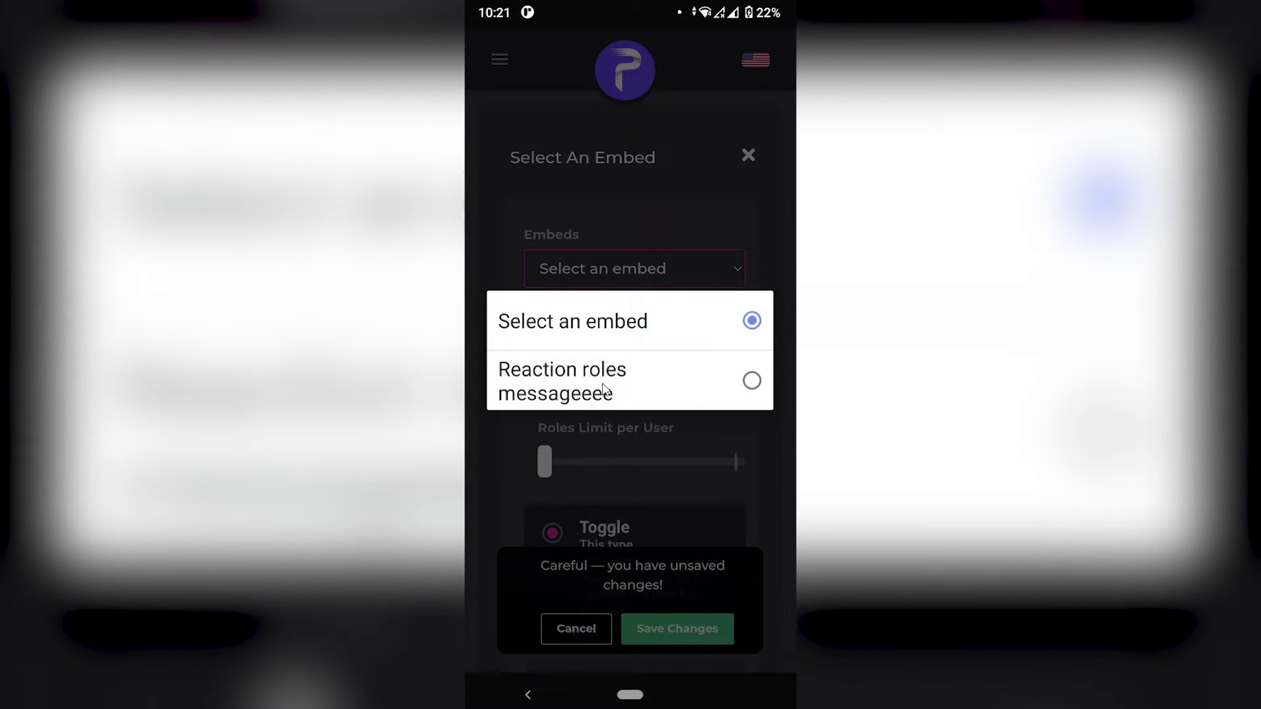
click(624, 387)
drag(721, 402, 749, 305)
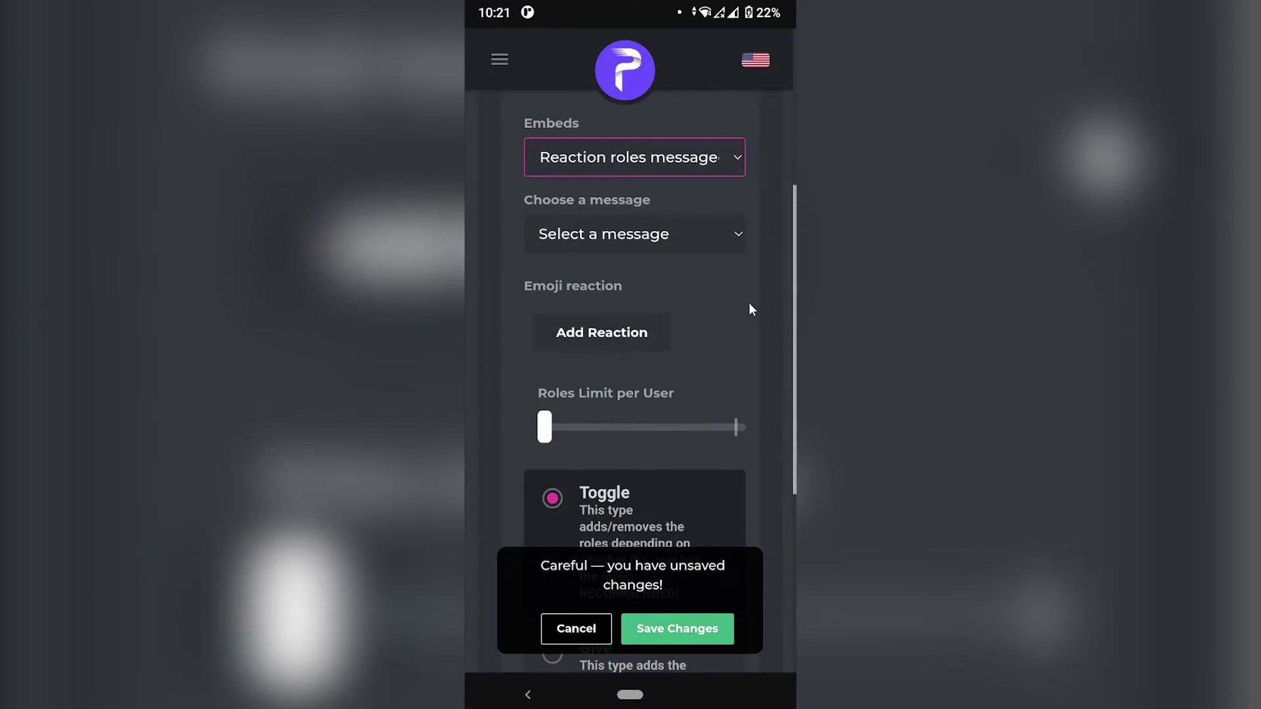
click(595, 235)
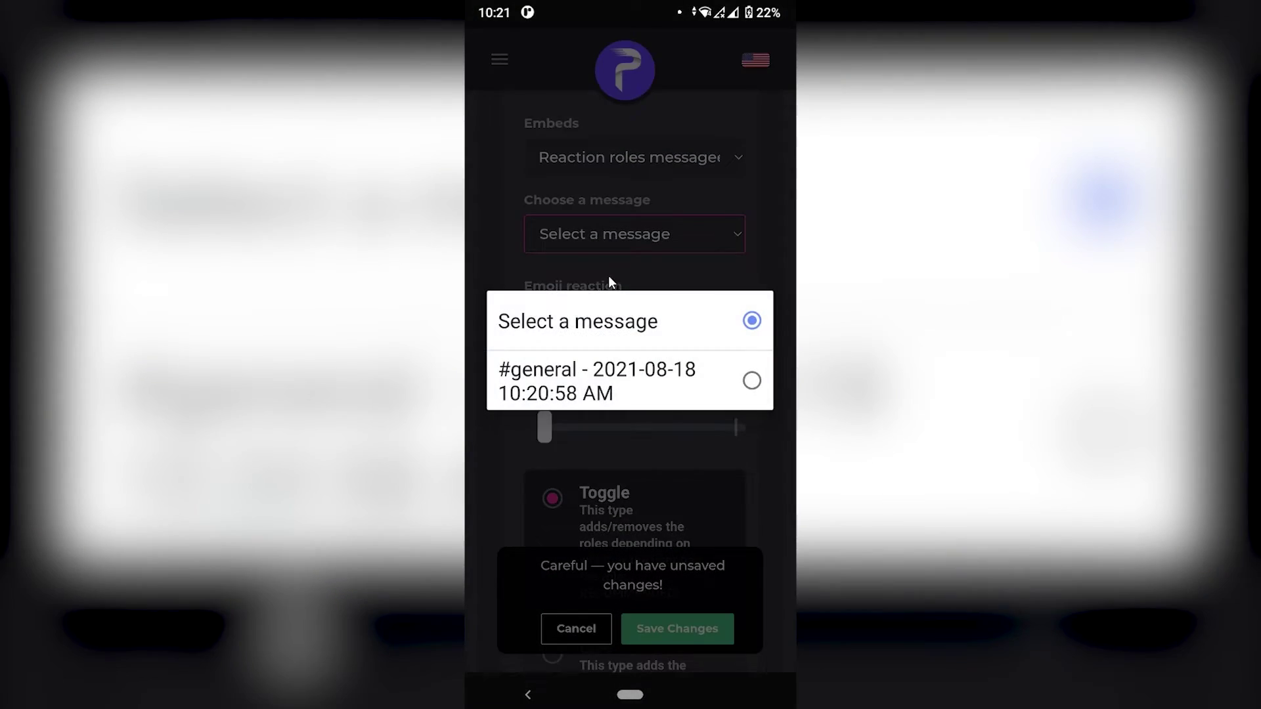
click(601, 393)
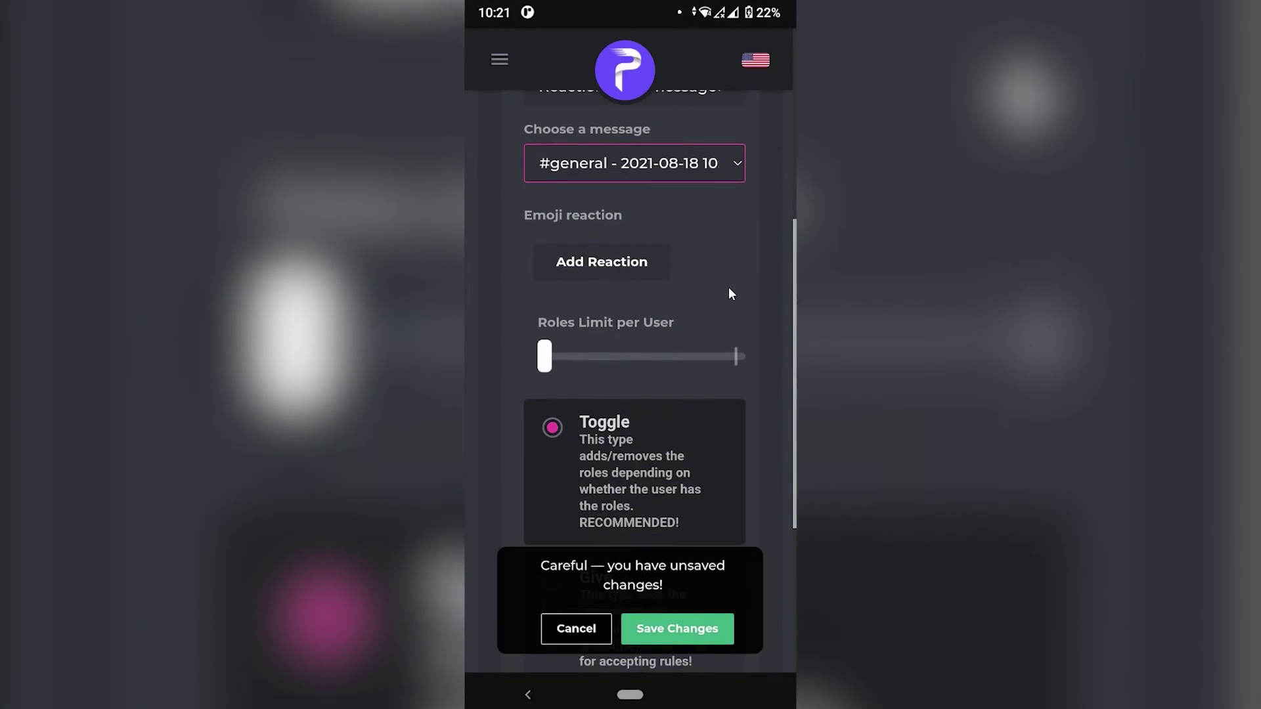
Search the reaction emojis for "Gree" and add the green circle as a reaction.
click(585, 262)
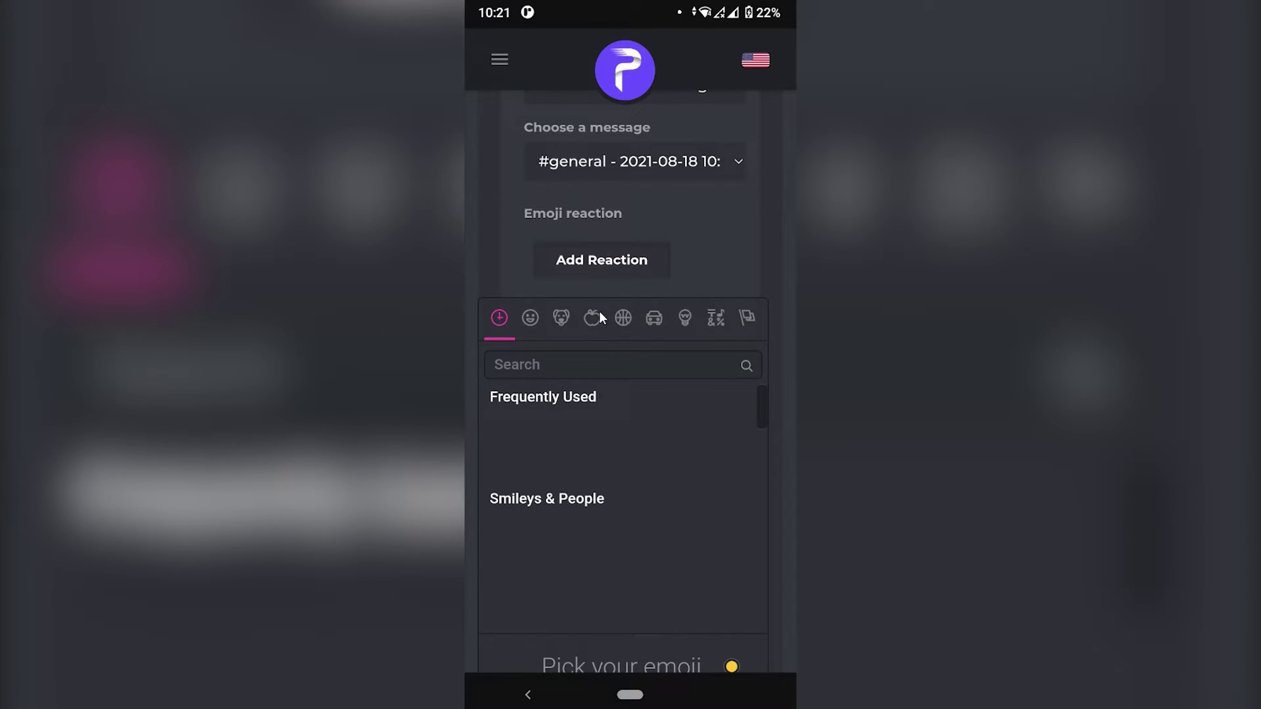
click(564, 373)
text(Gree)
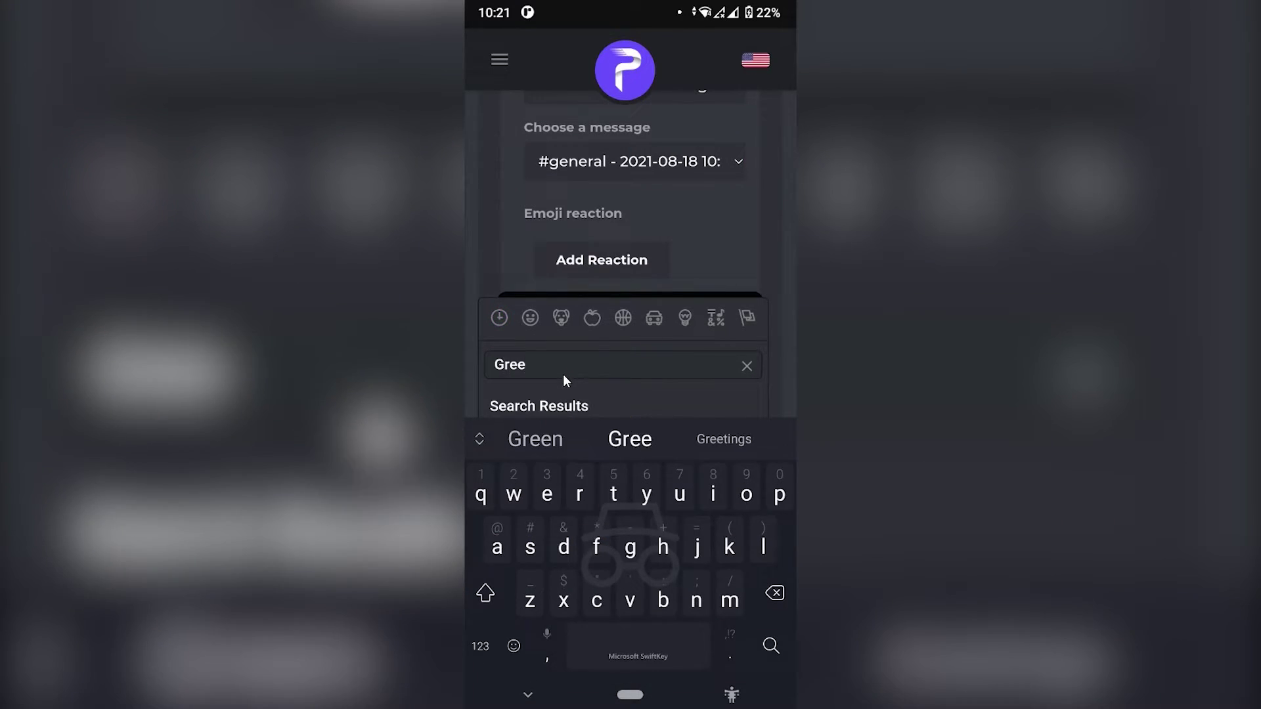
click(527, 694)
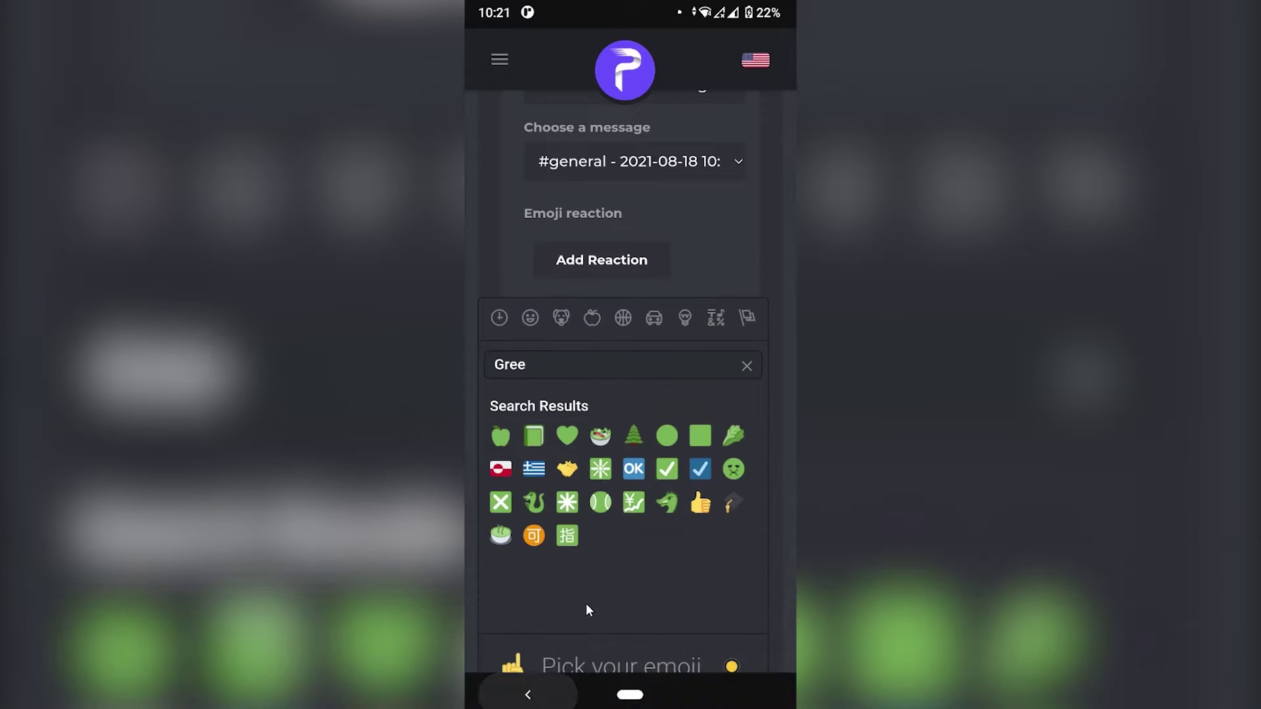
click(667, 435)
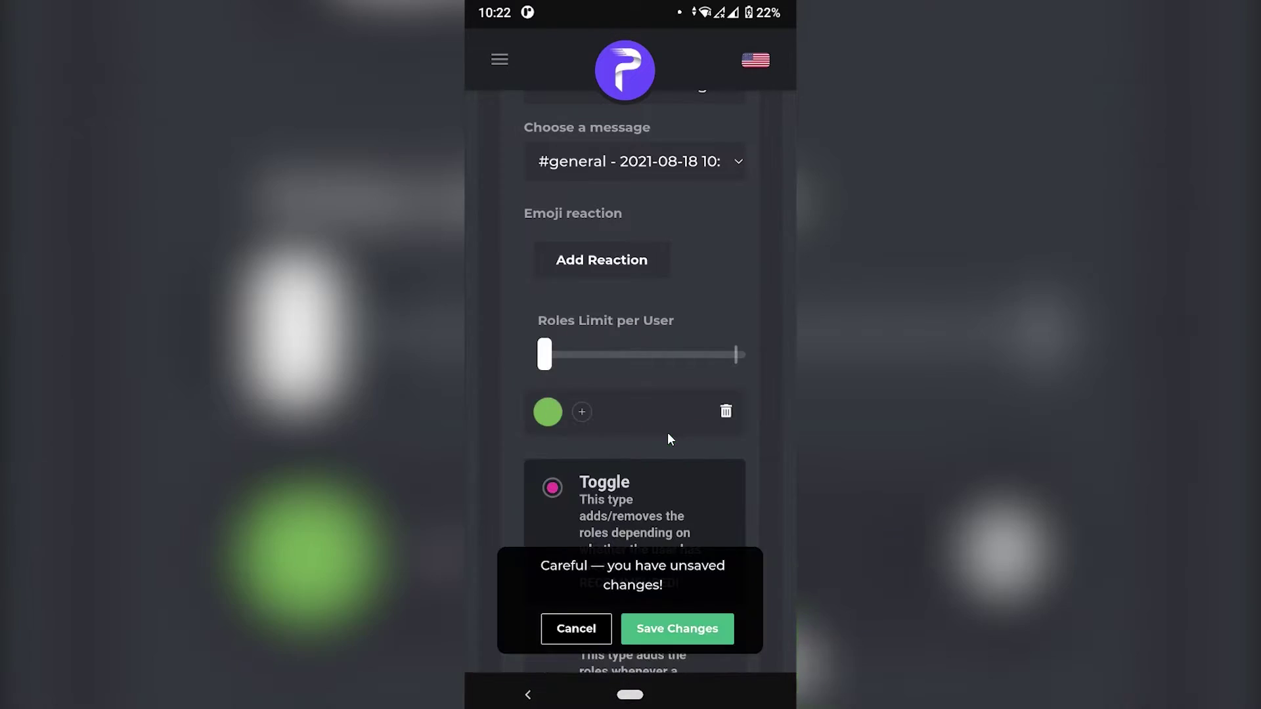
click(582, 412)
text(Gree)
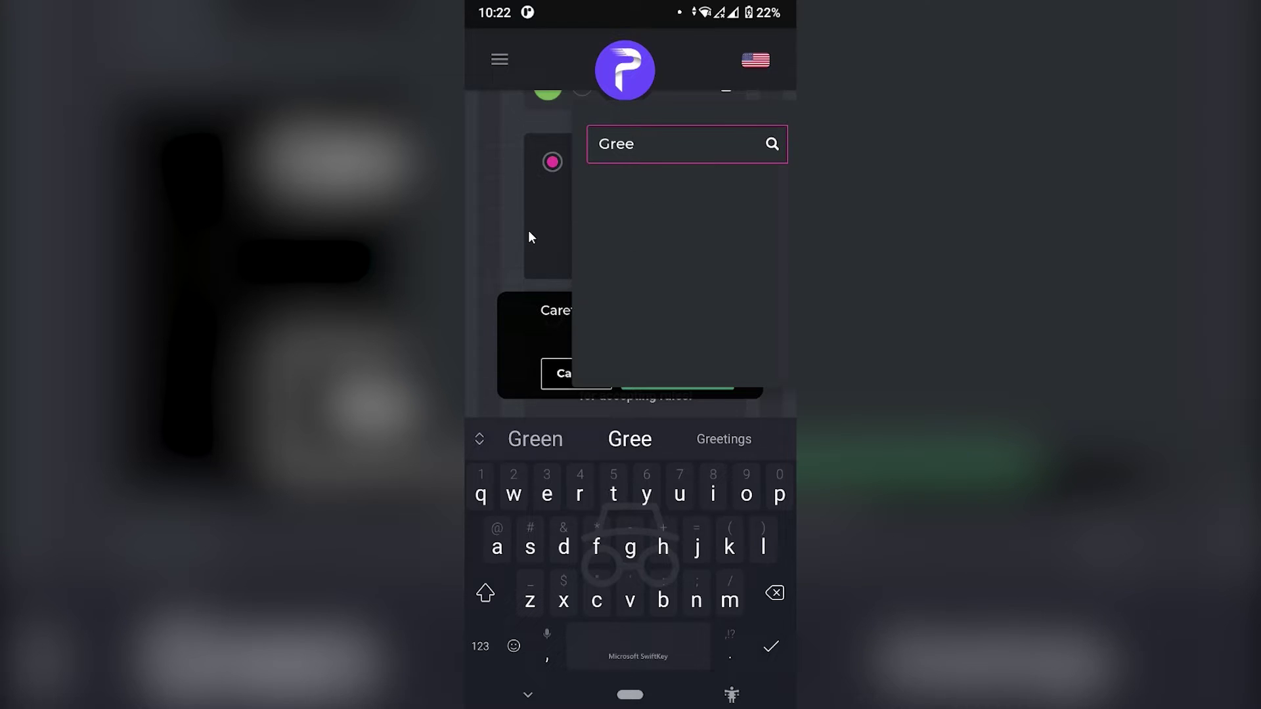
click(511, 235)
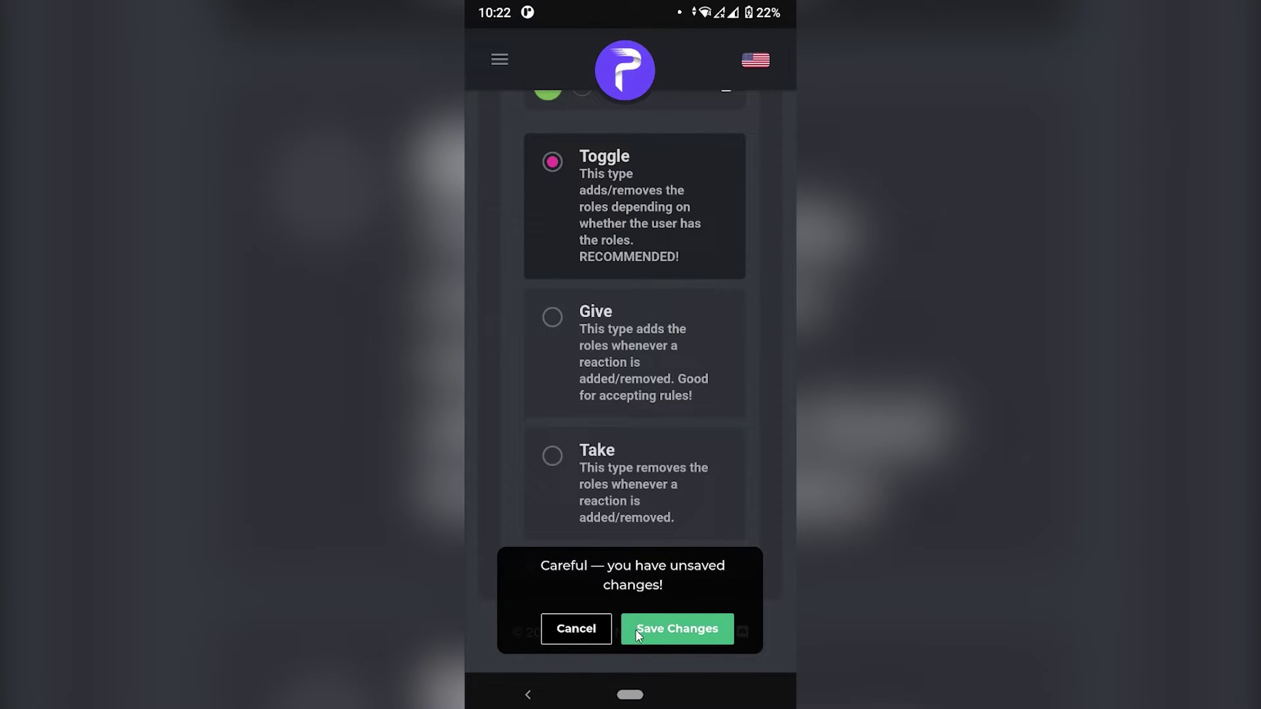
Save the reaction-role message and assign the Green role to the green circle reaction.
click(641, 629)
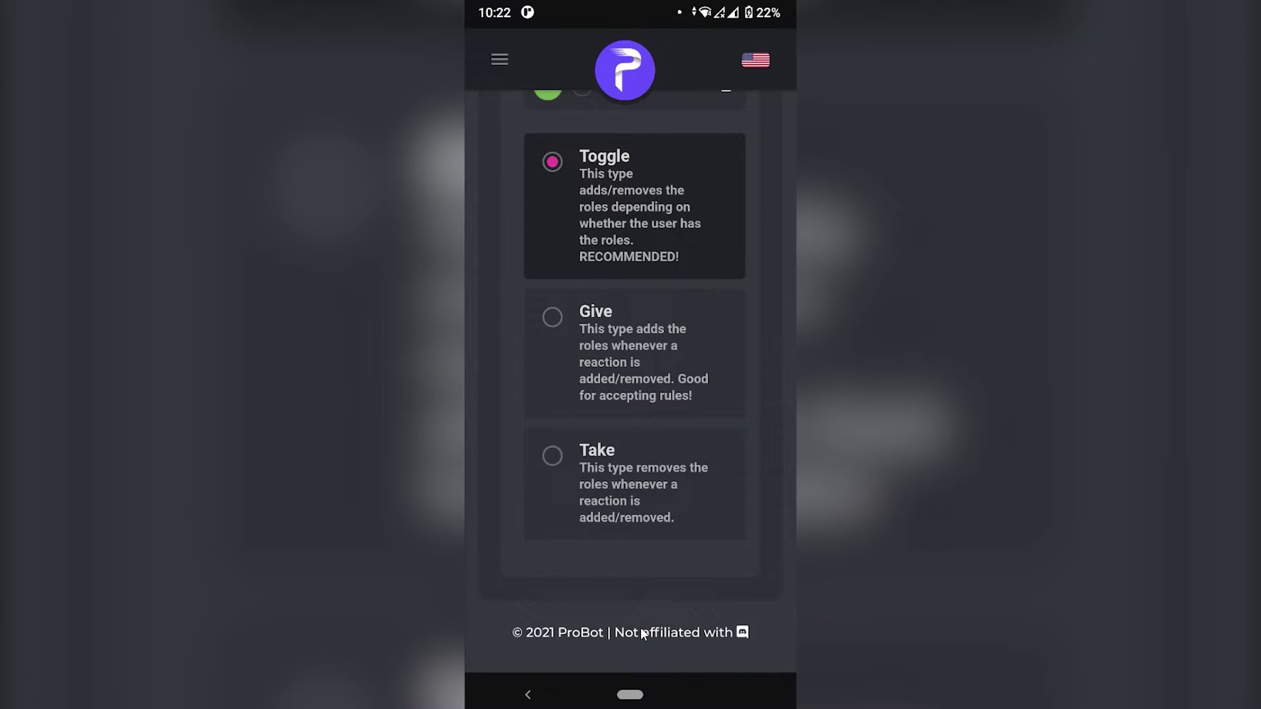
scroll(691, 152, up, 3)
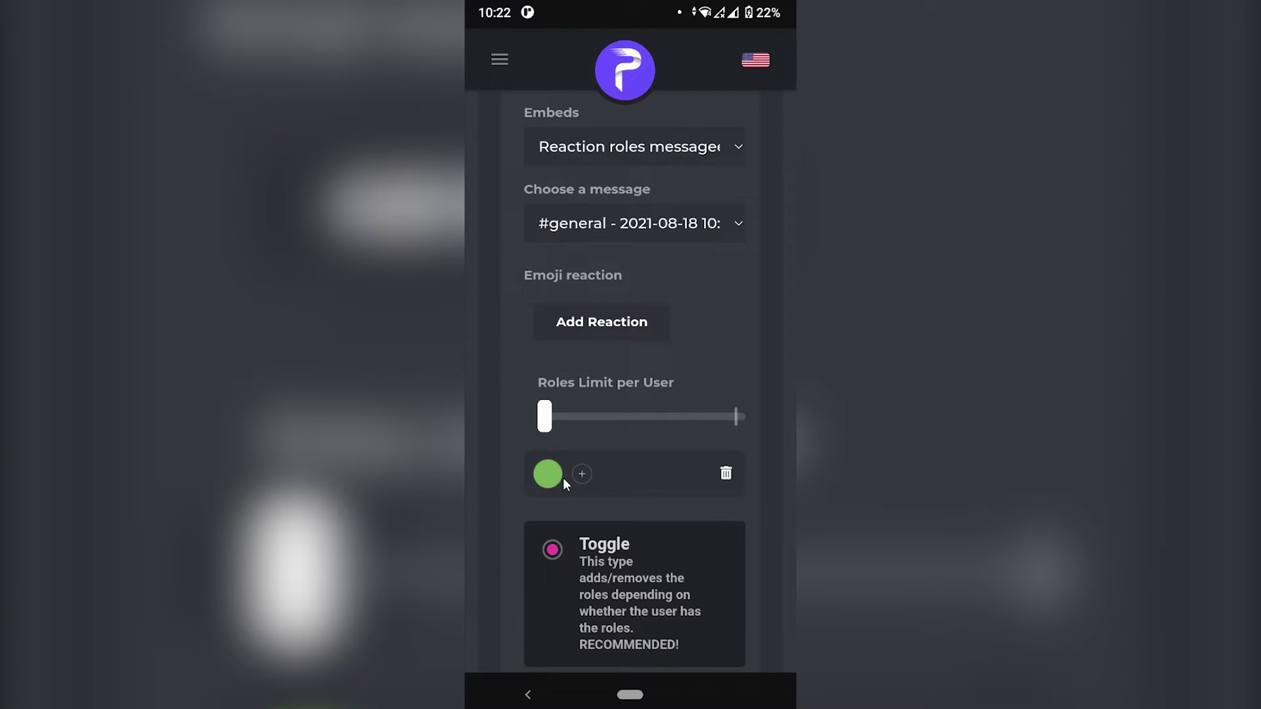
click(584, 474)
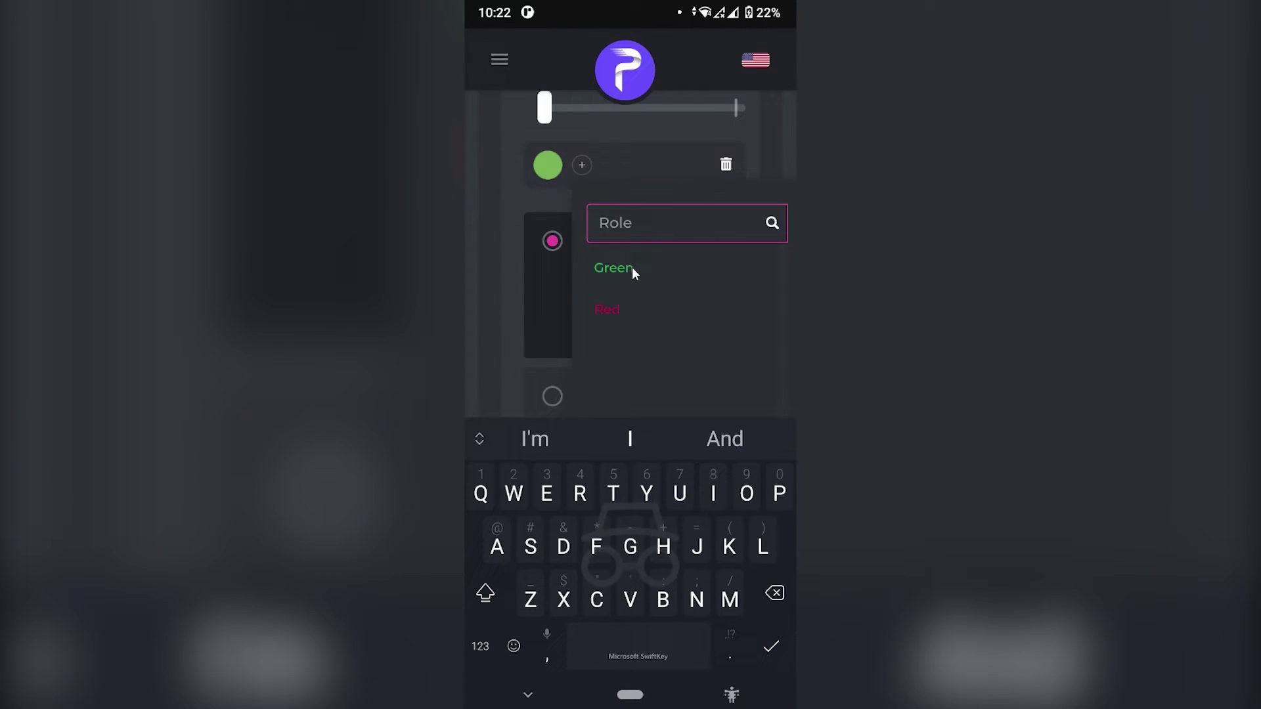
click(613, 268)
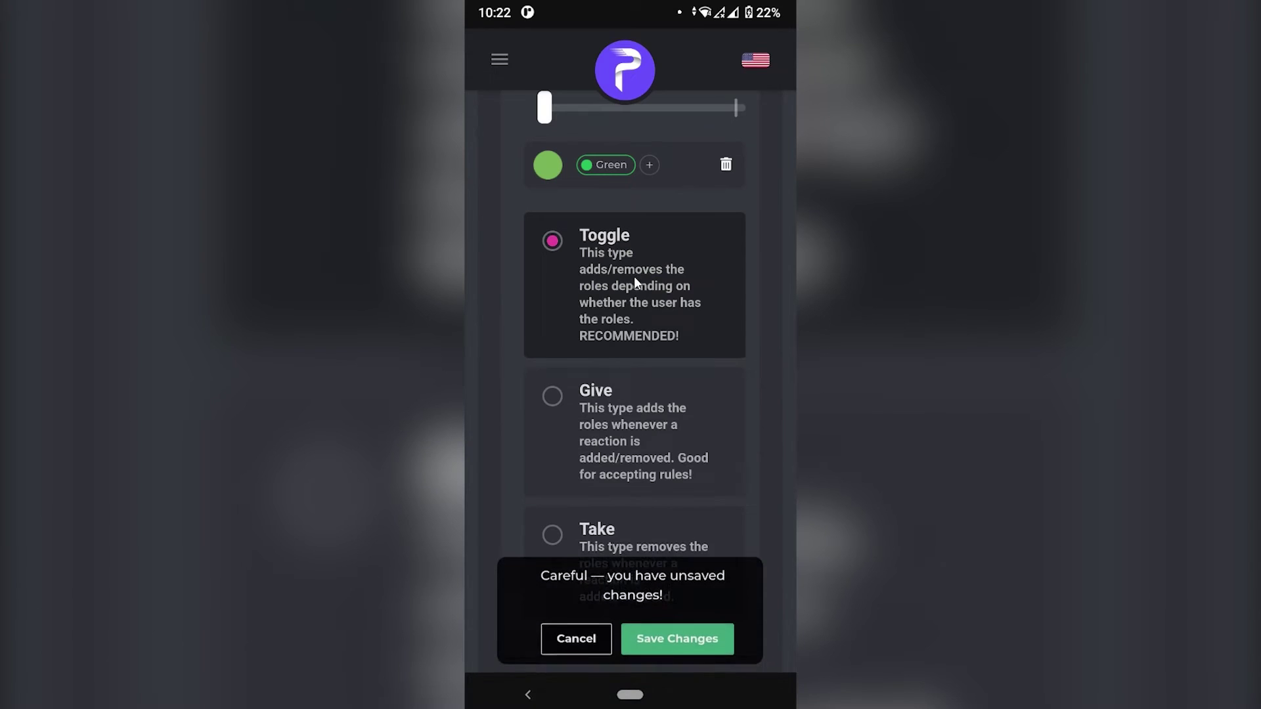
Search the reaction emojis for "Red" and add the red circle as a second reaction.
scroll(608, 319, up, 4)
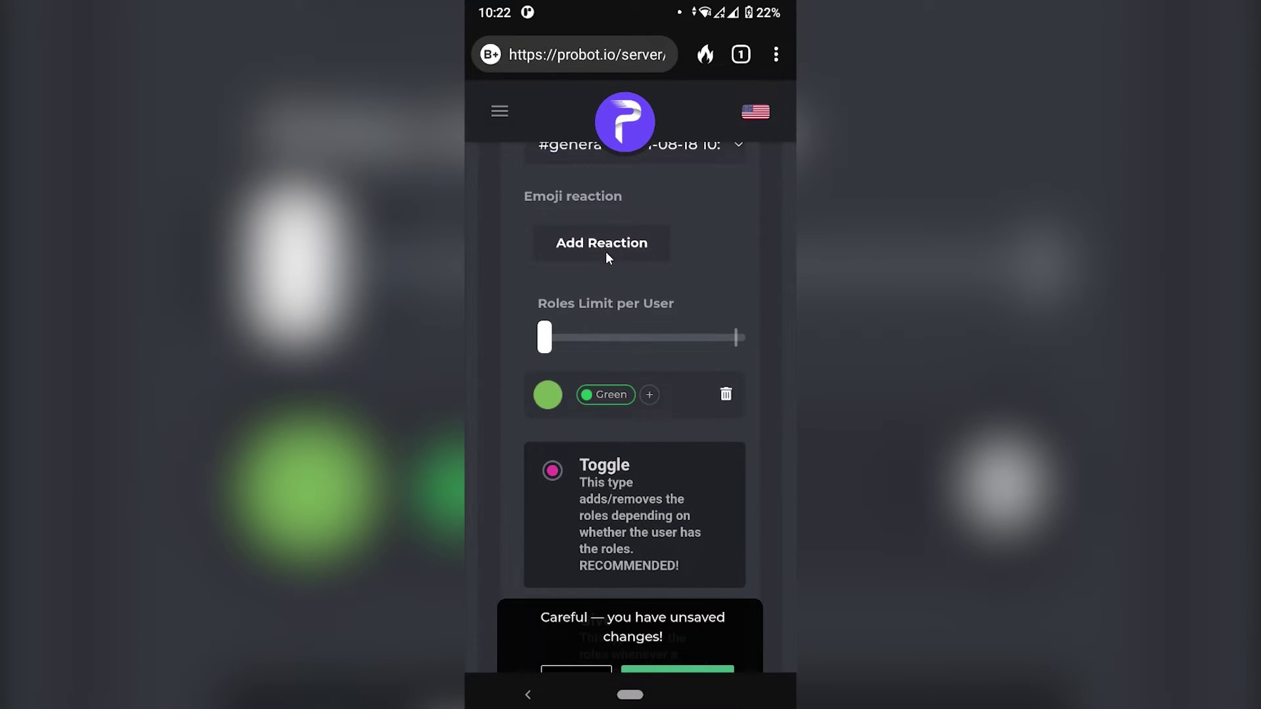
click(604, 251)
click(577, 357)
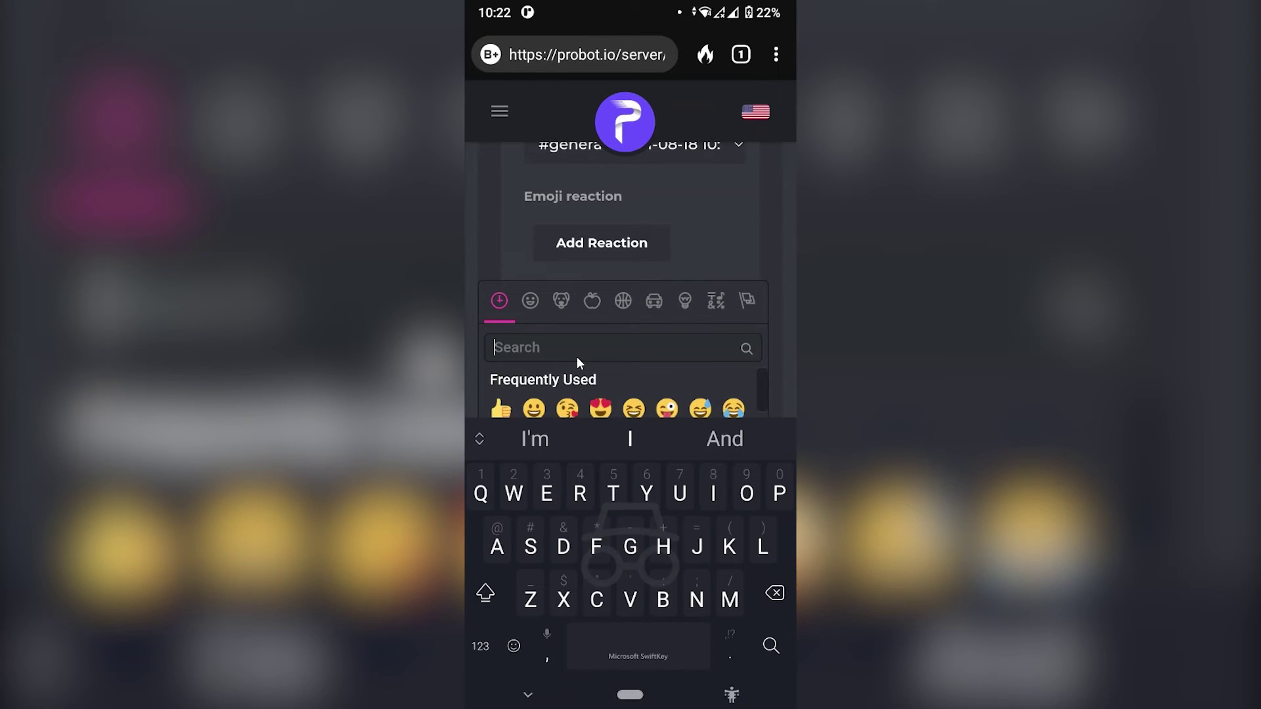
text(Red)
scroll(608, 332, down, 3)
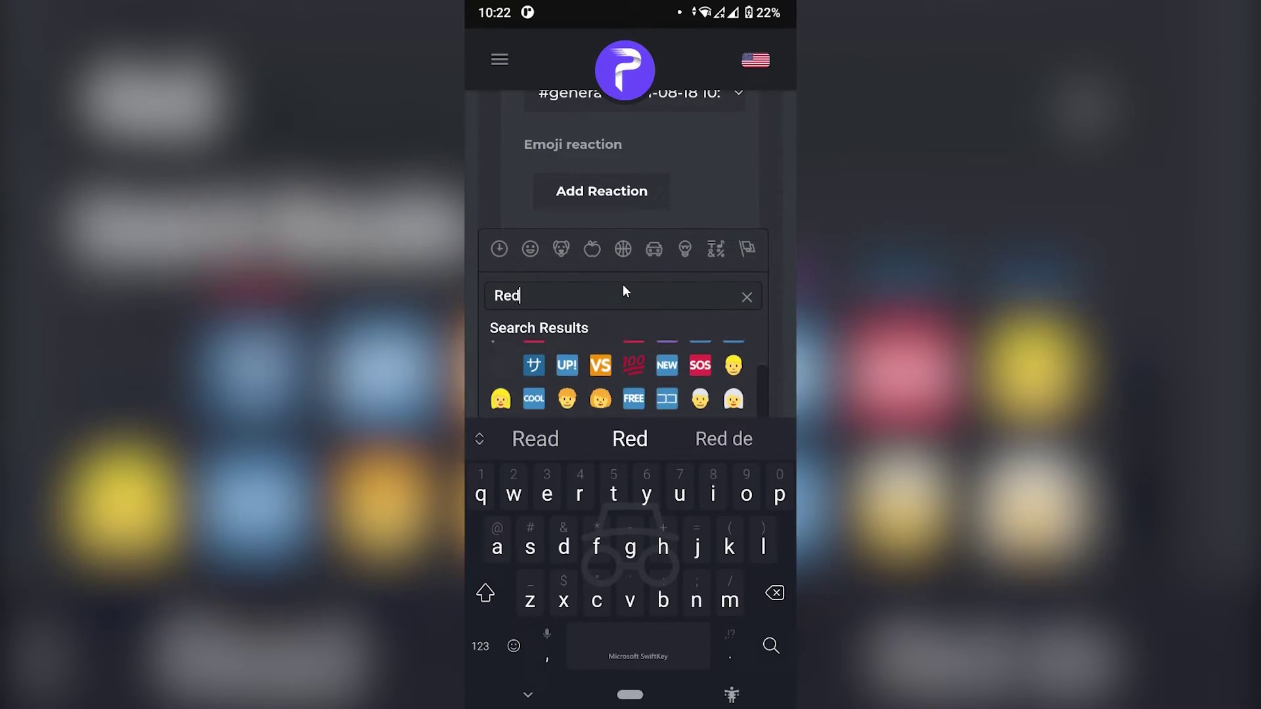
scroll(617, 351, up, 3)
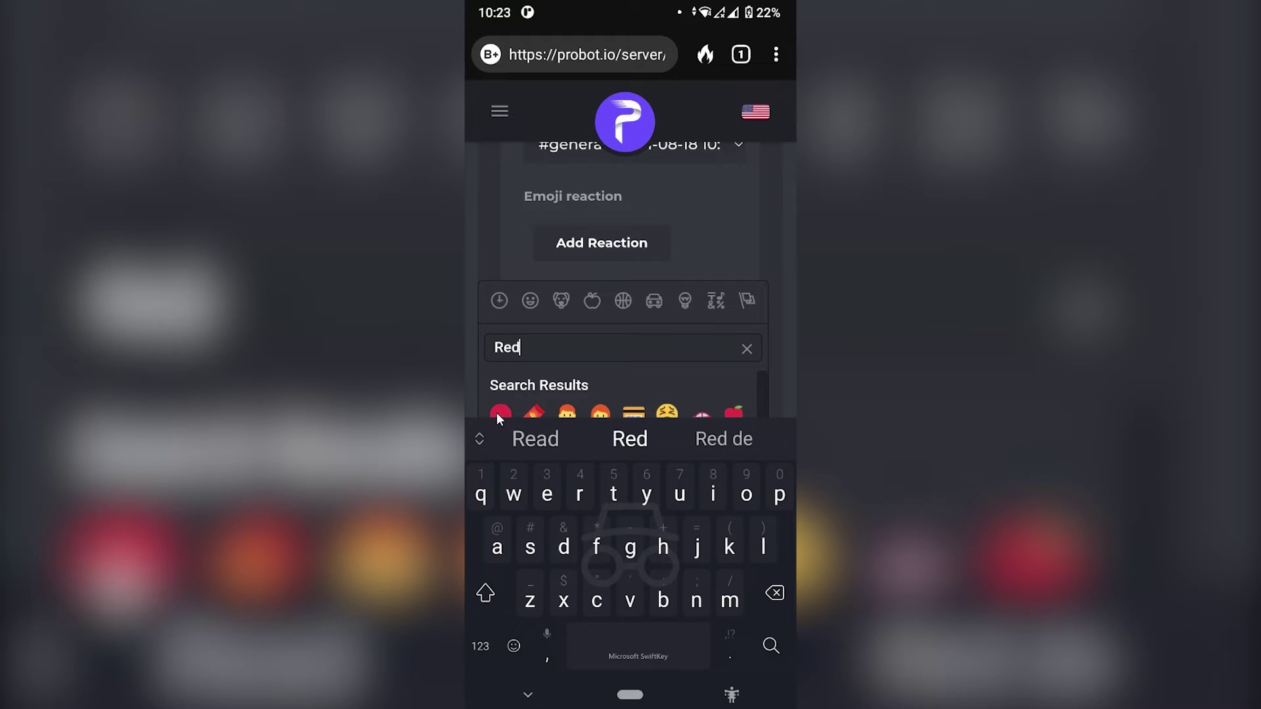
click(496, 409)
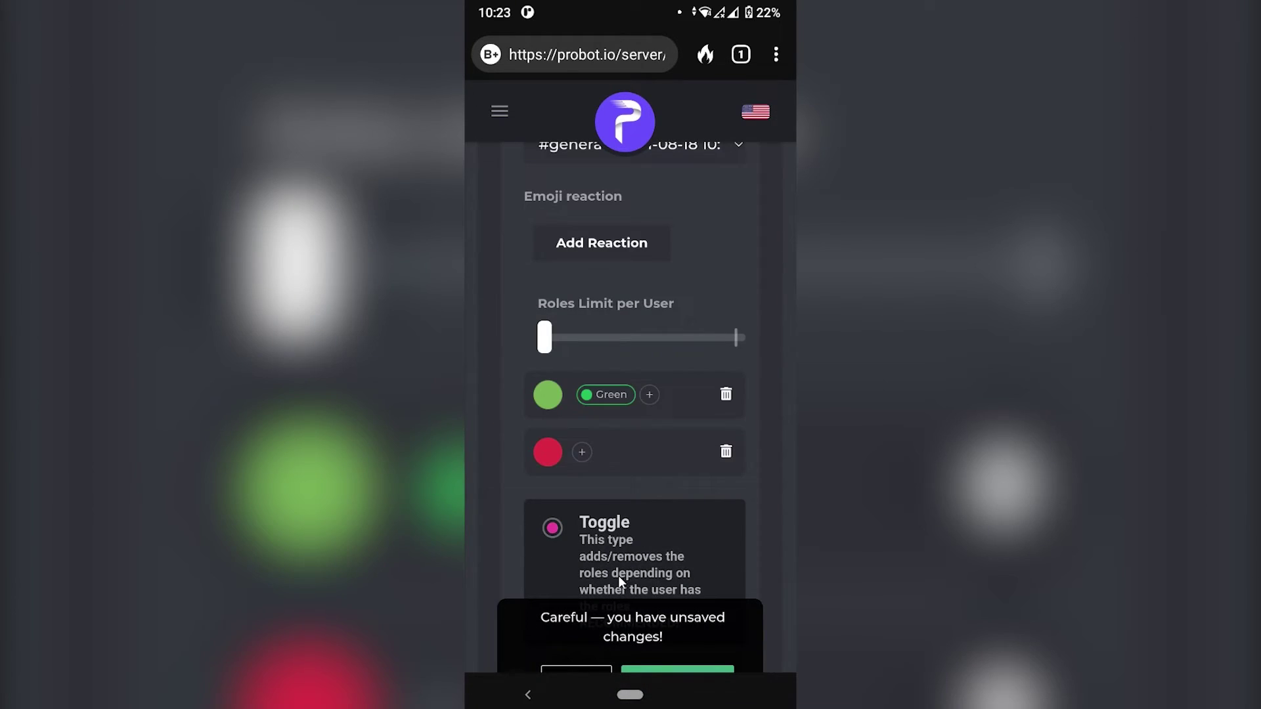
Assign the Red role to the red circle reaction, keep the Toggle type and save the changes.
click(582, 453)
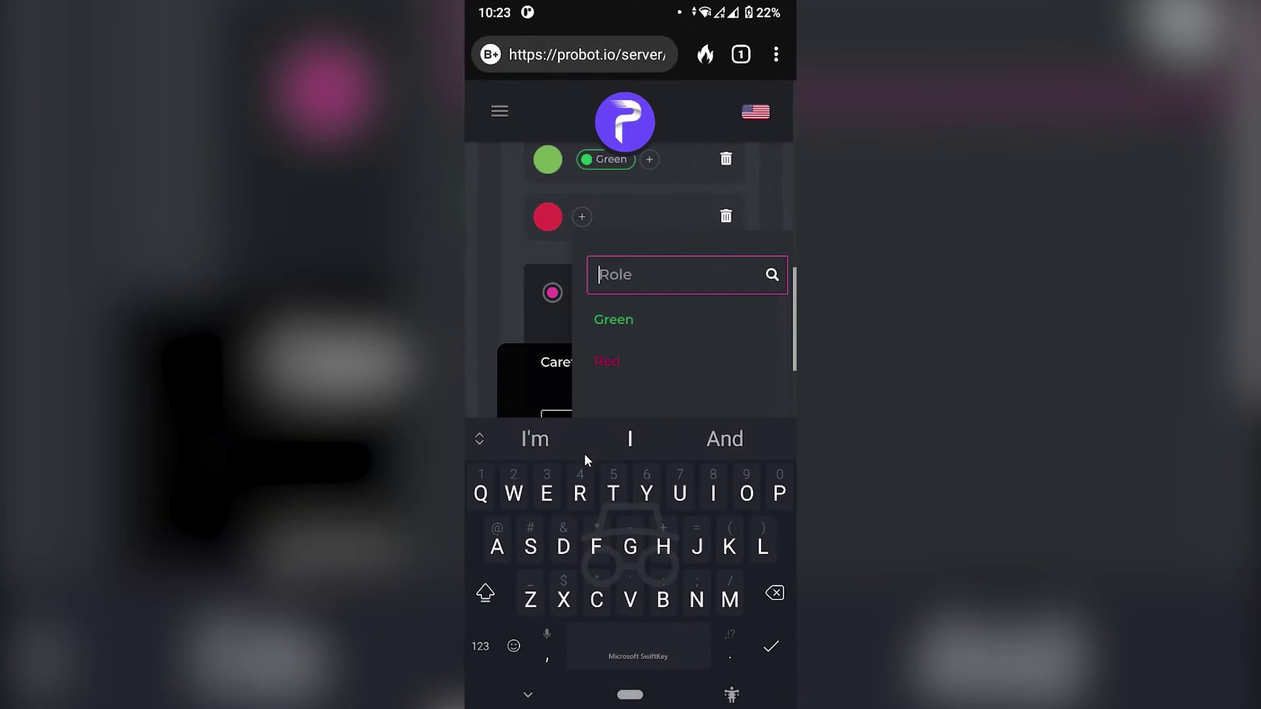
click(620, 360)
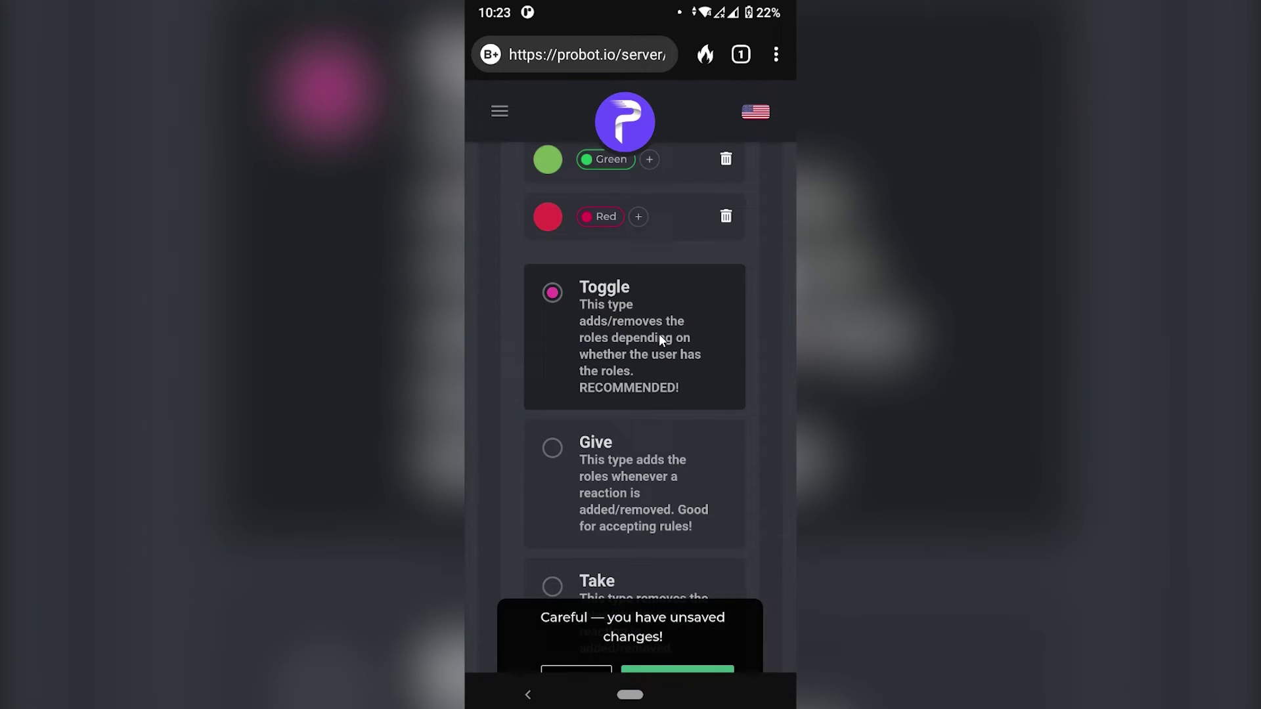
scroll(729, 440, up, 2)
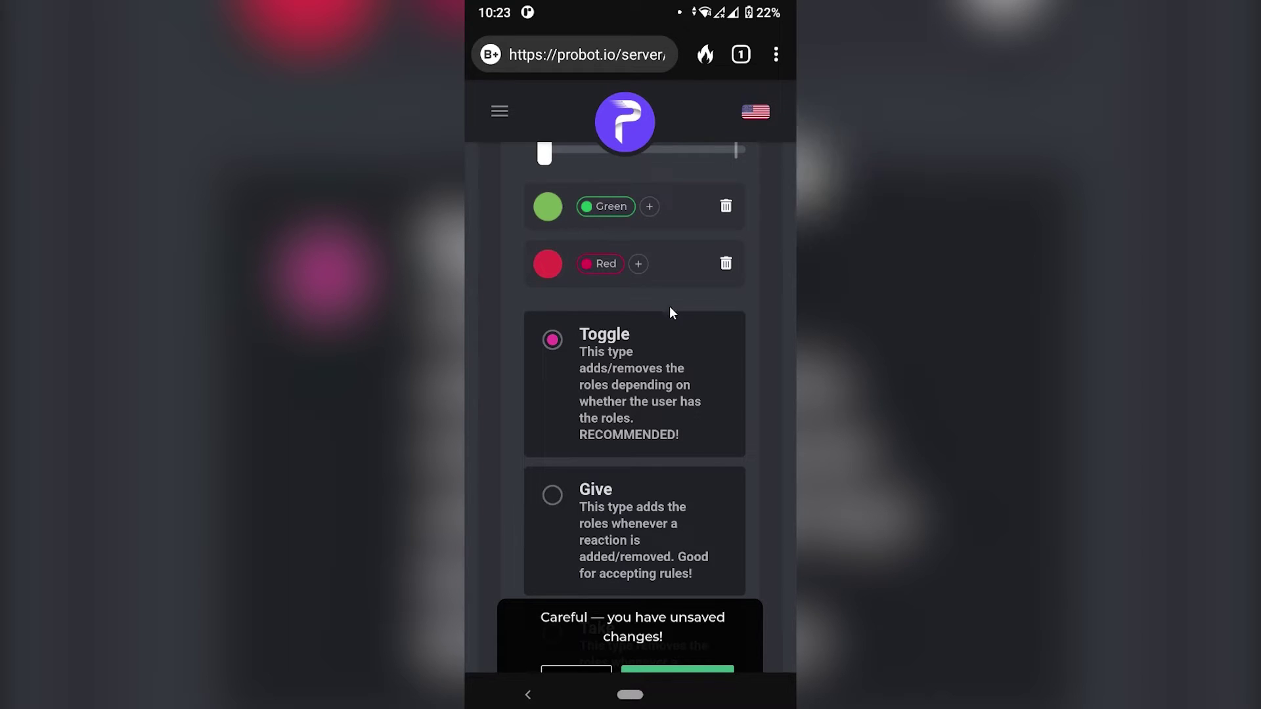
scroll(765, 375, down, 3)
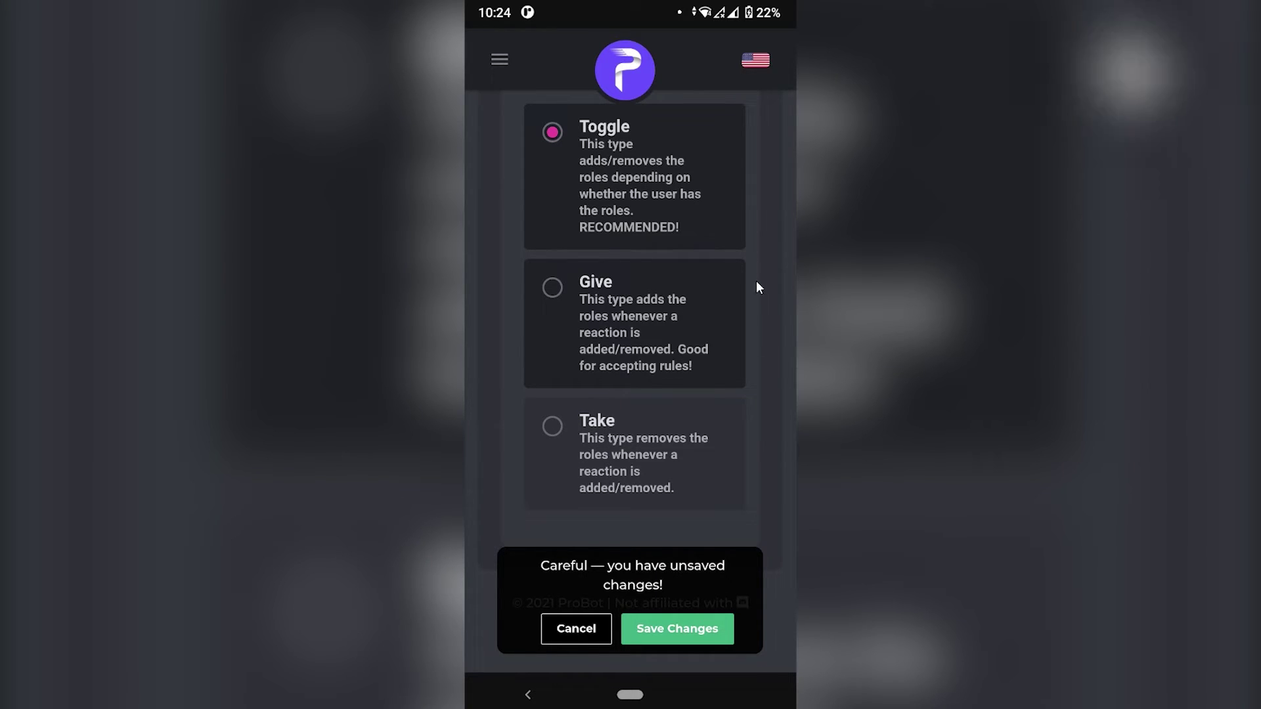
scroll(777, 314, down, 1)
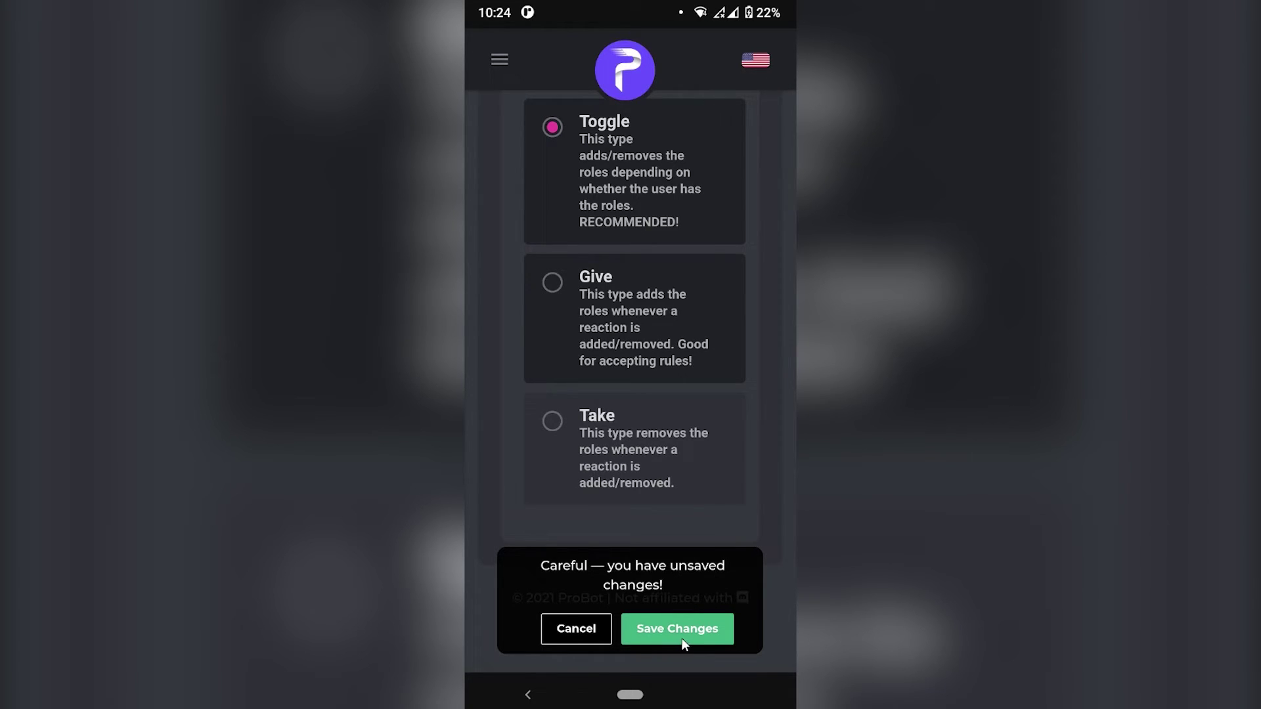
click(723, 621)
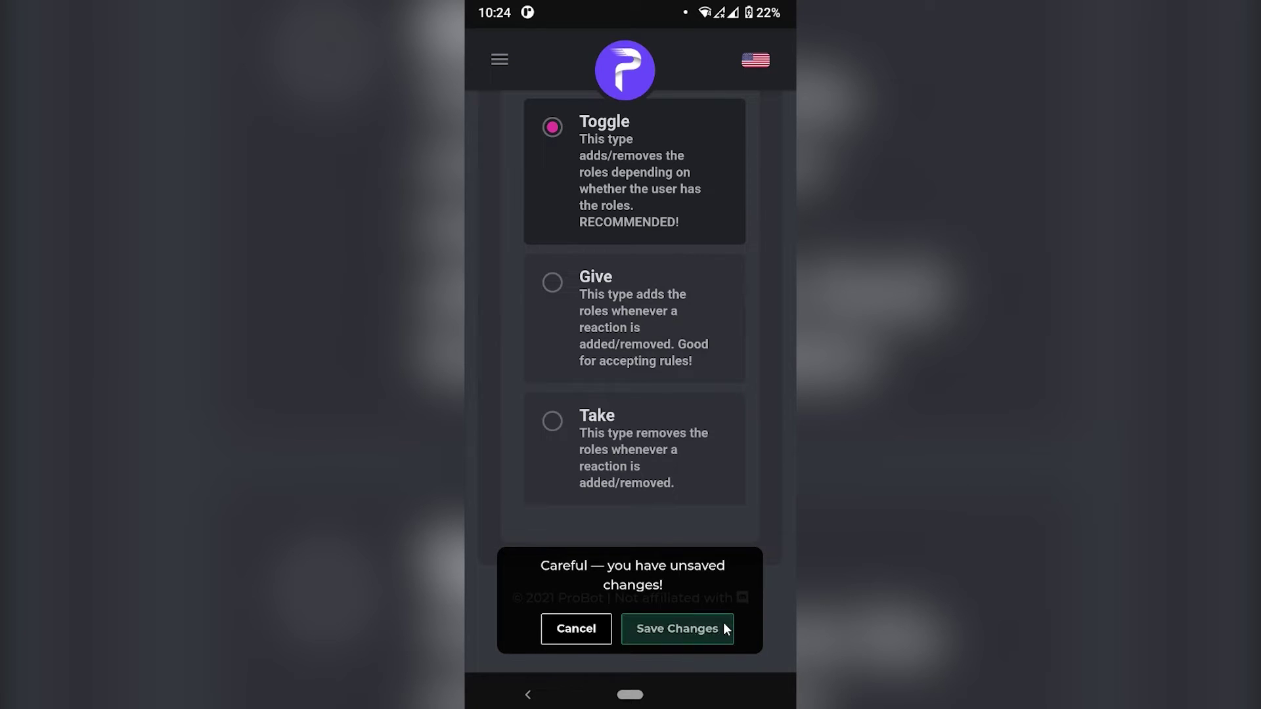
Switch to Discord and check the reactions on ProBot's embed message in the #general channel.
drag(778, 275, 756, 465)
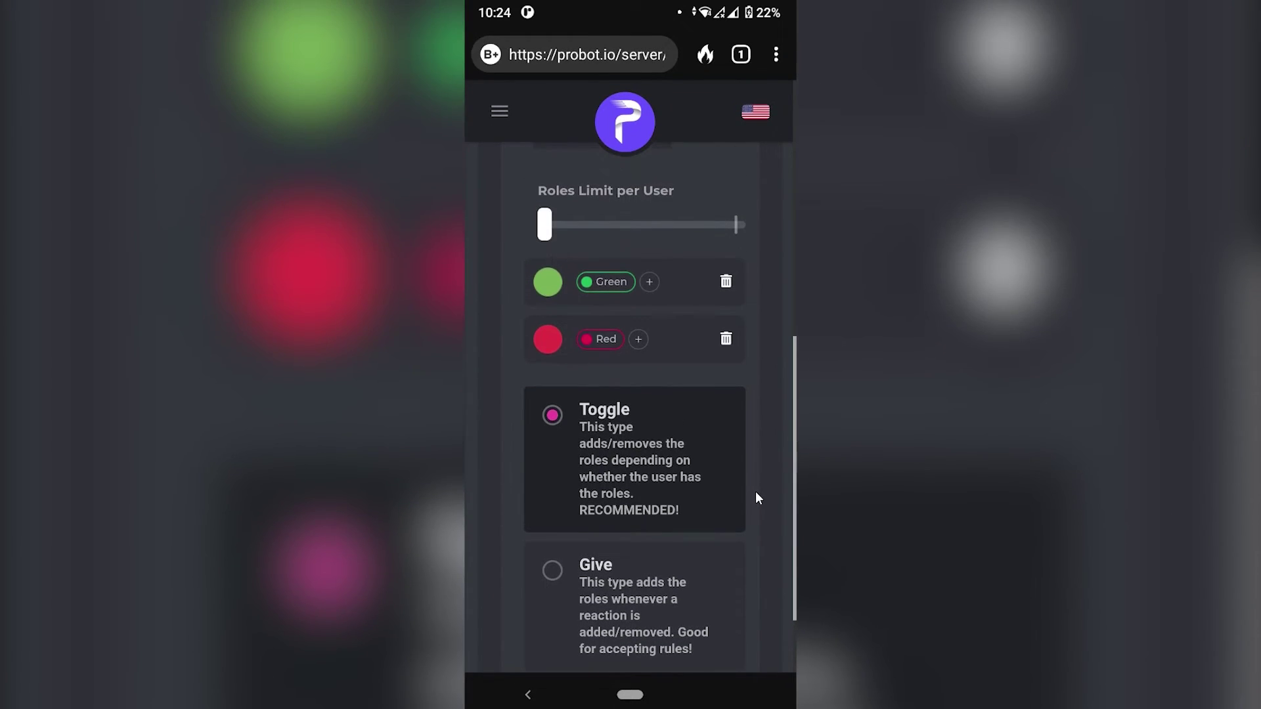
drag(627, 697, 651, 409)
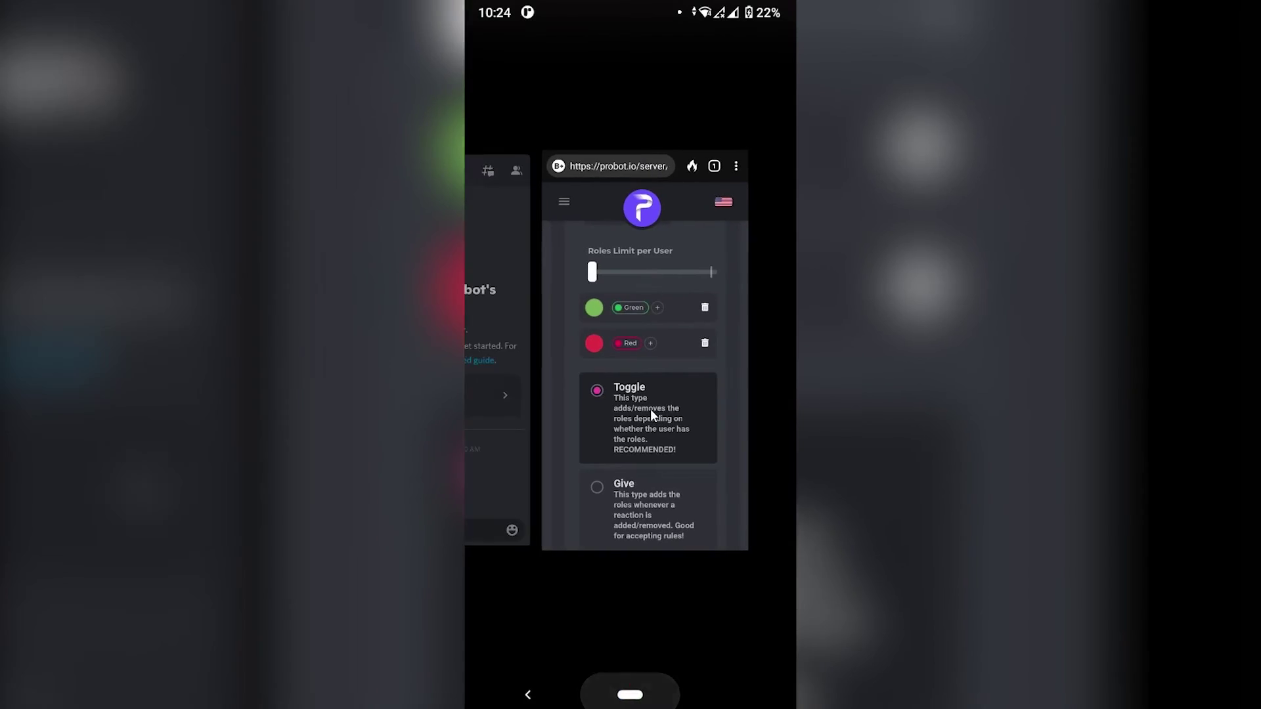
click(482, 328)
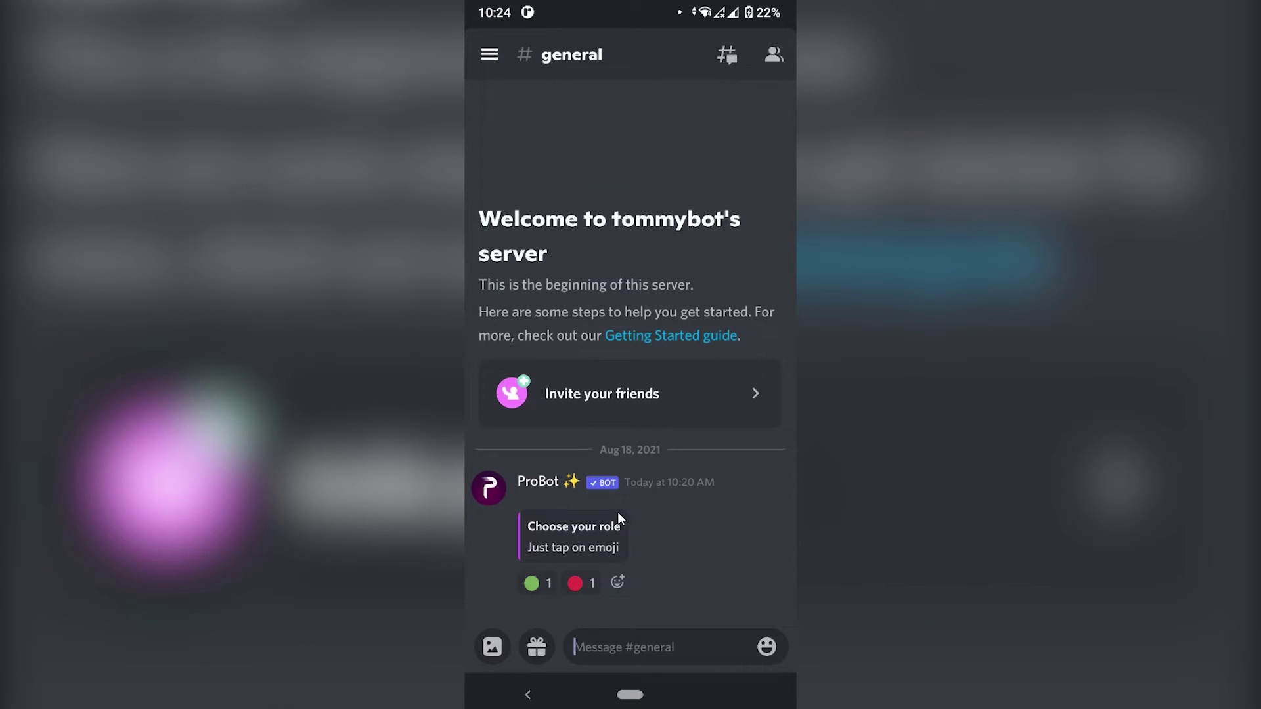
Check the roles on the server owner's profile in the #general member list, then return to the channel.
drag(723, 367, 597, 315)
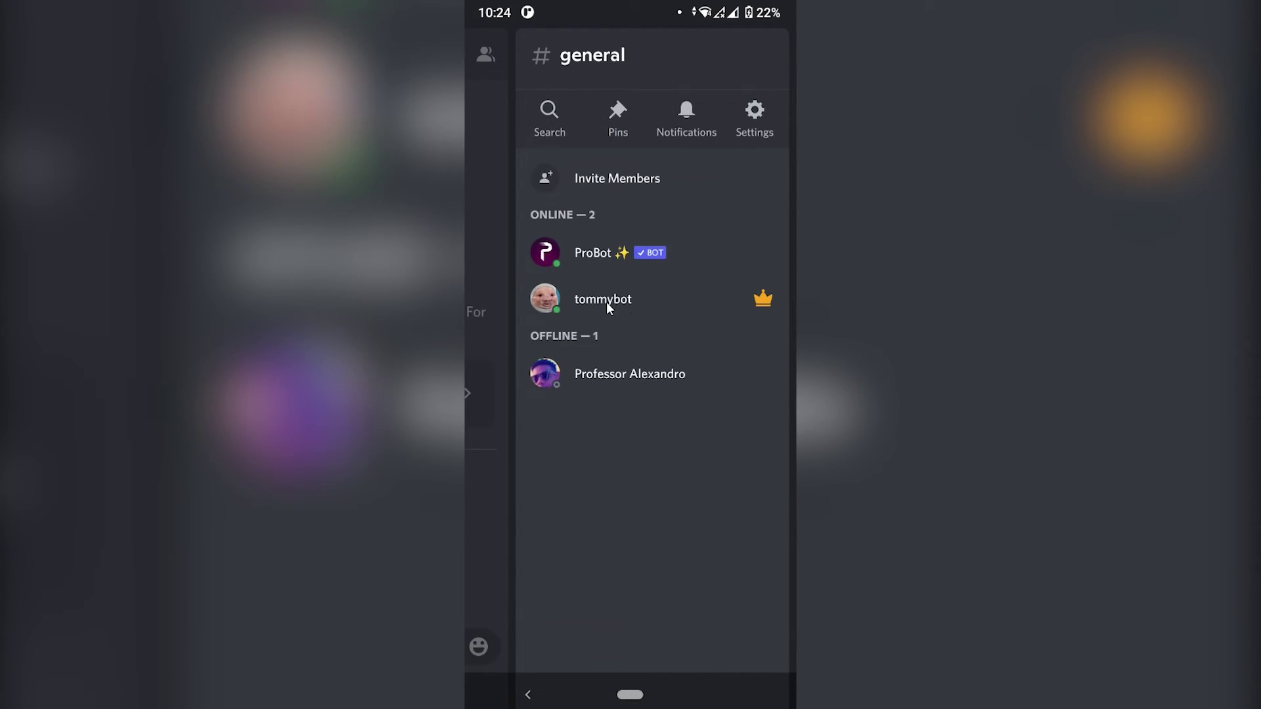
click(603, 303)
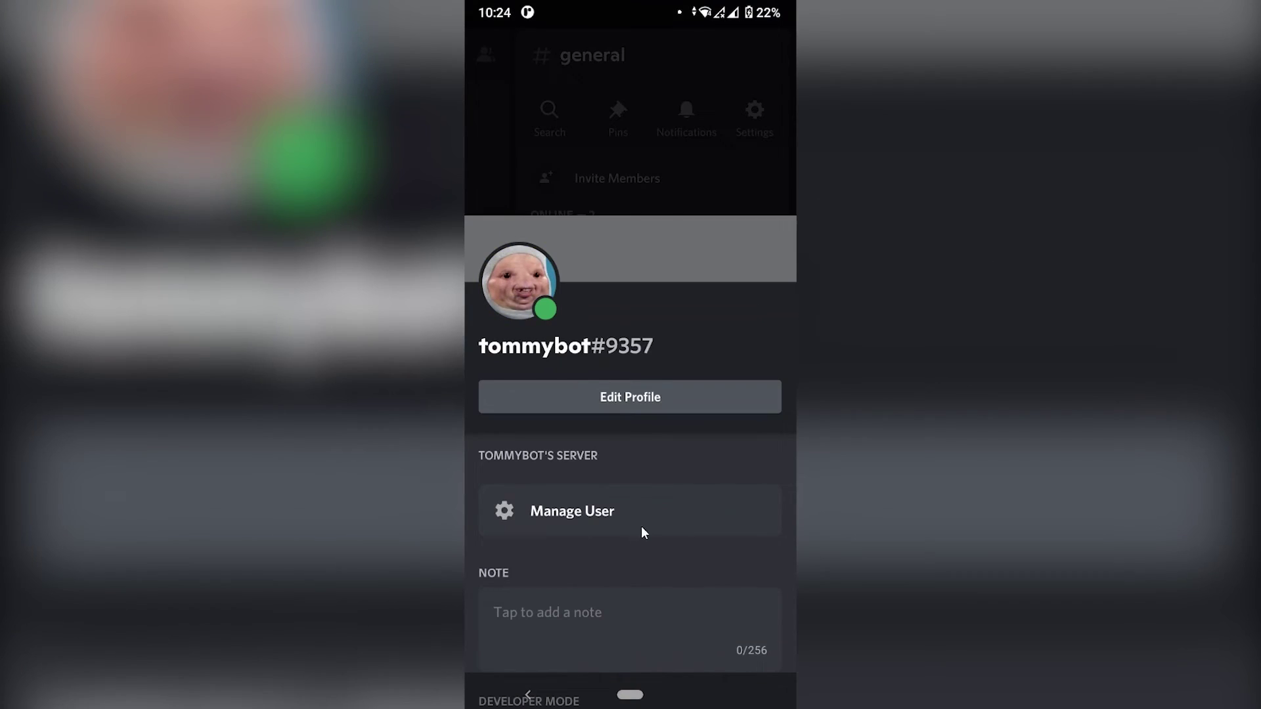
drag(560, 591, 651, 321)
drag(689, 549, 659, 631)
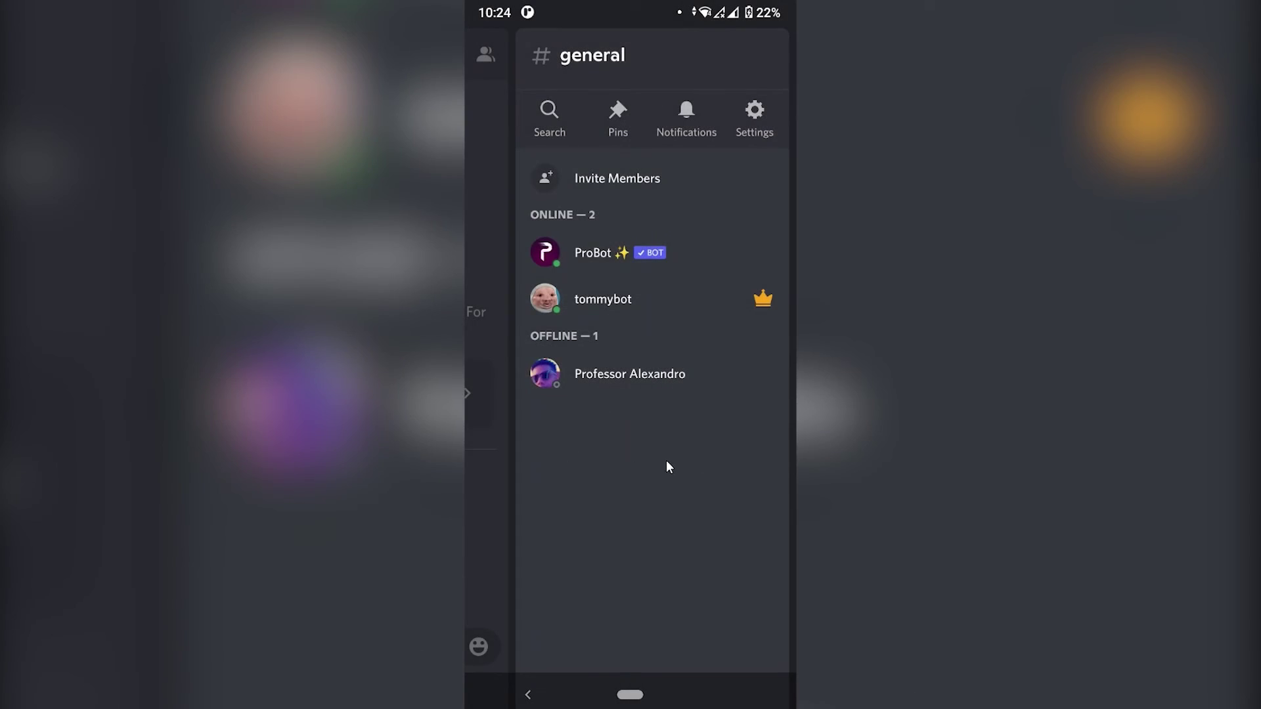
right_click(667, 465)
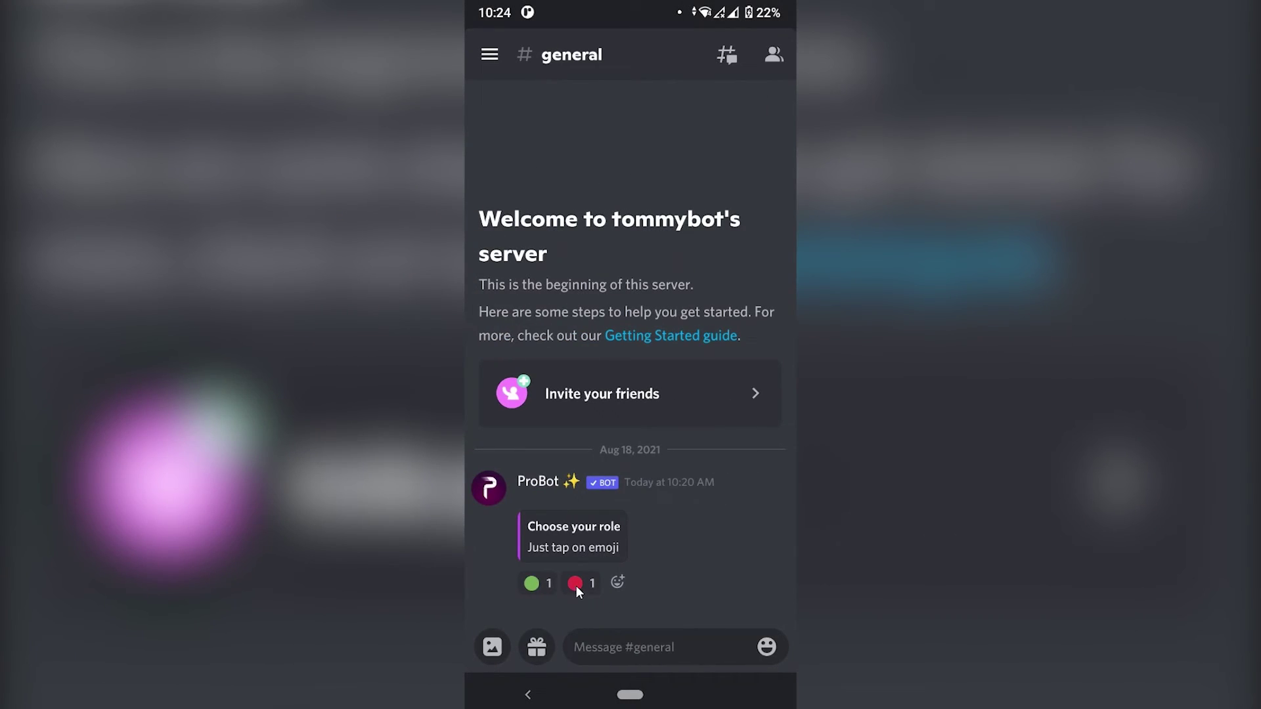
React with the red circle on ProBot's message and check the server owner's profile for the Red role.
click(577, 586)
drag(743, 498, 569, 466)
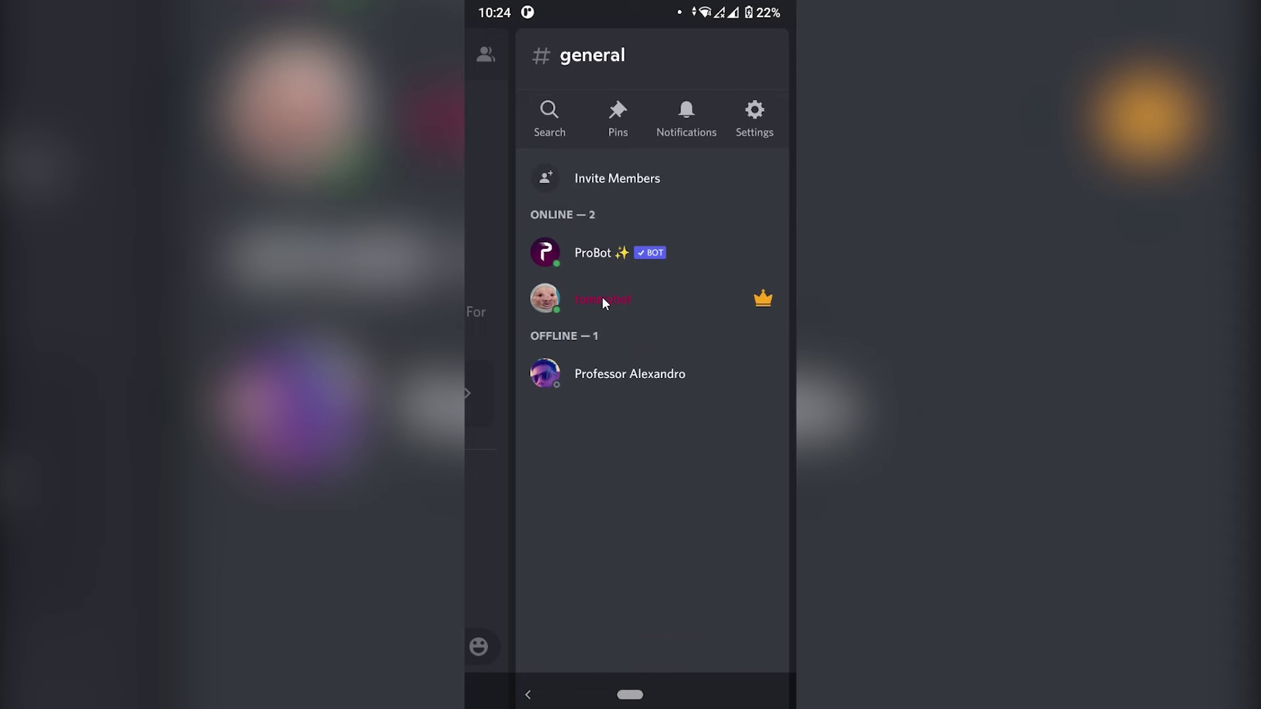
click(603, 301)
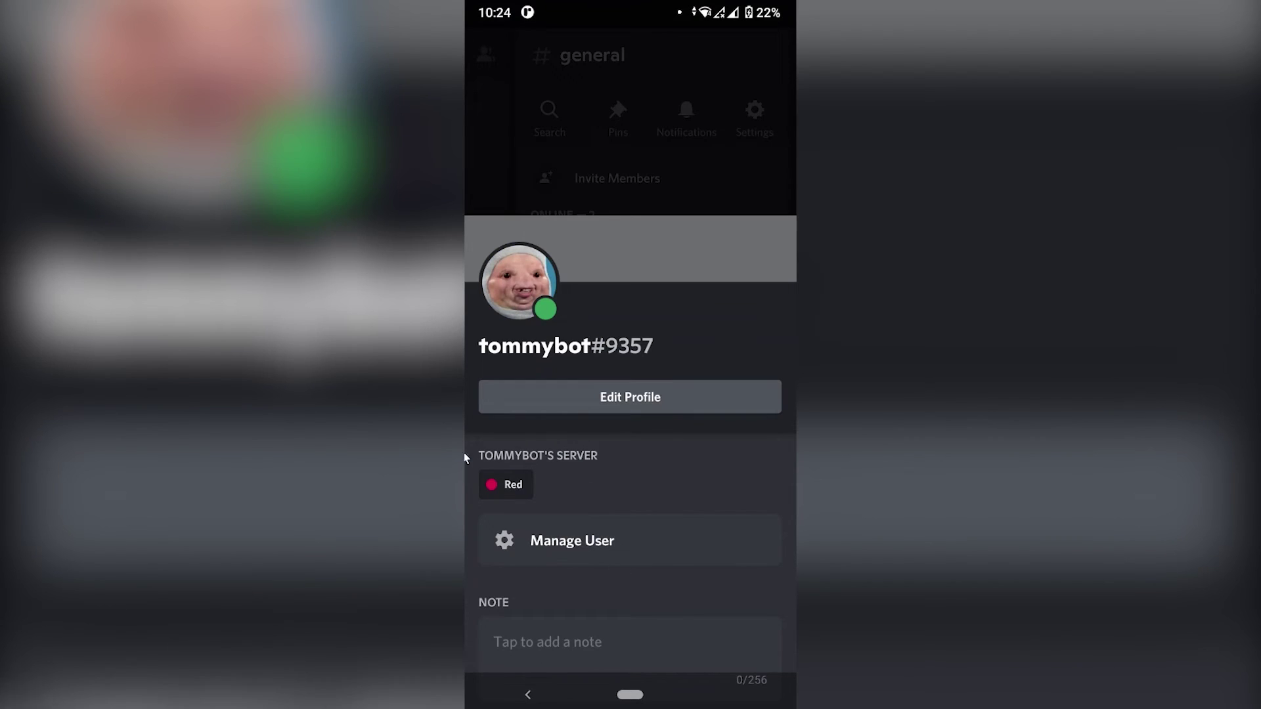
right_click(650, 576)
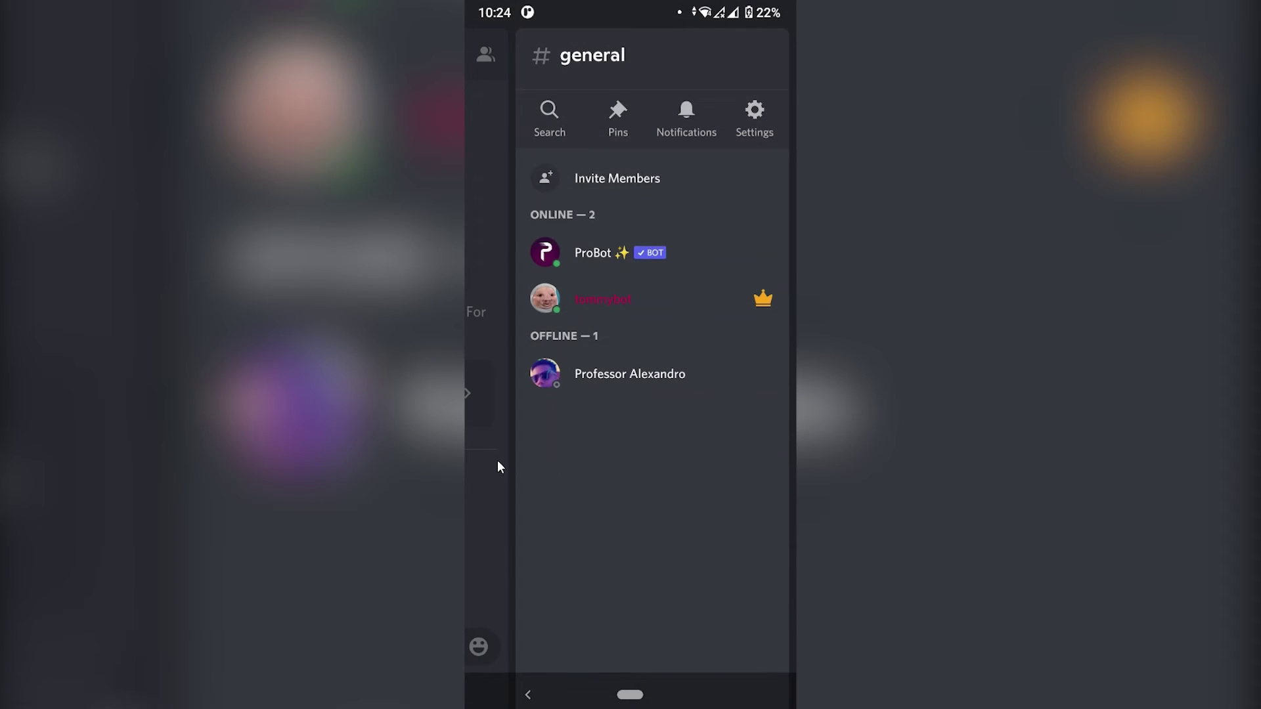
click(498, 467)
React with the green circle on ProBot's message and check the server owner's profile for the Green role.
click(522, 586)
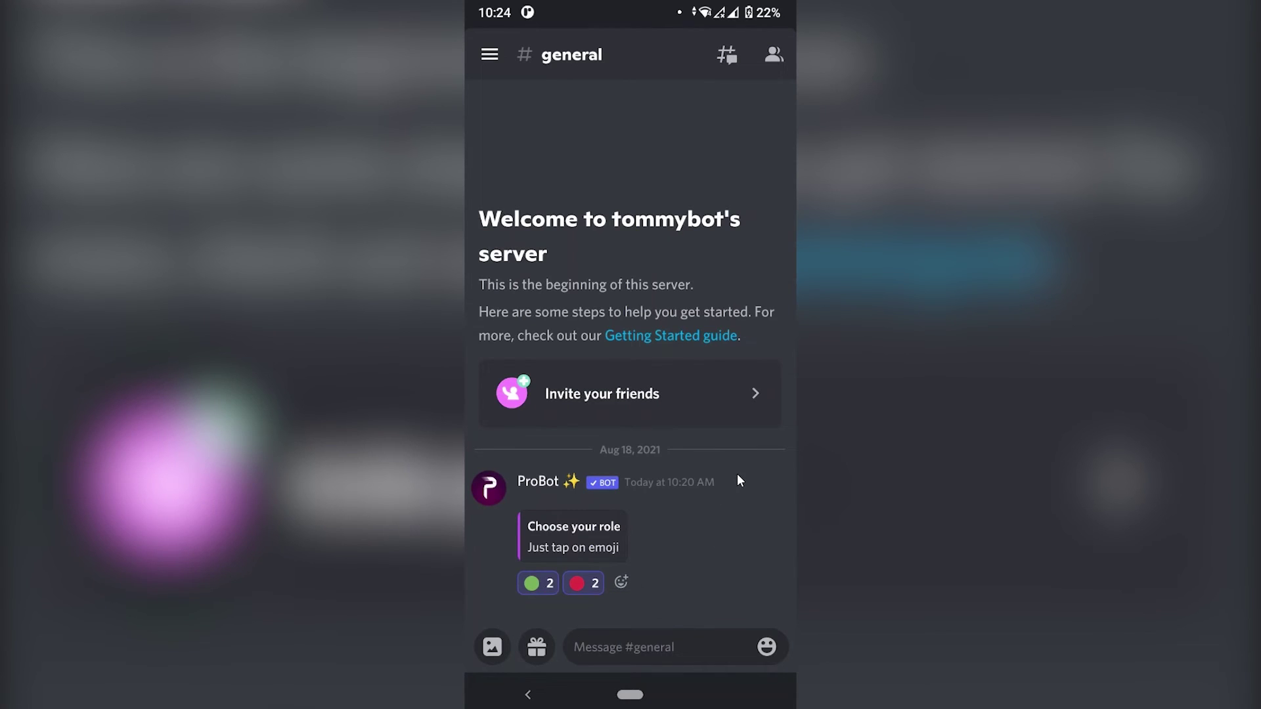
drag(737, 474, 617, 315)
click(617, 314)
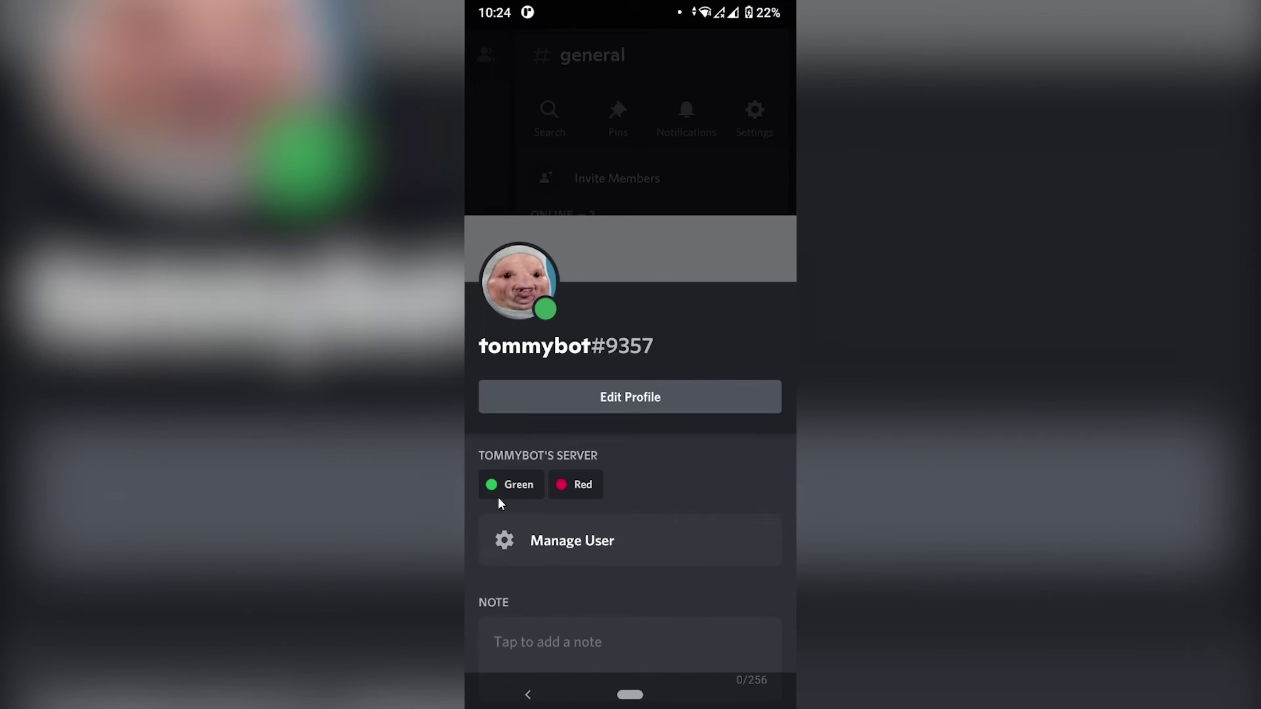
click(623, 189)
drag(589, 458, 749, 473)
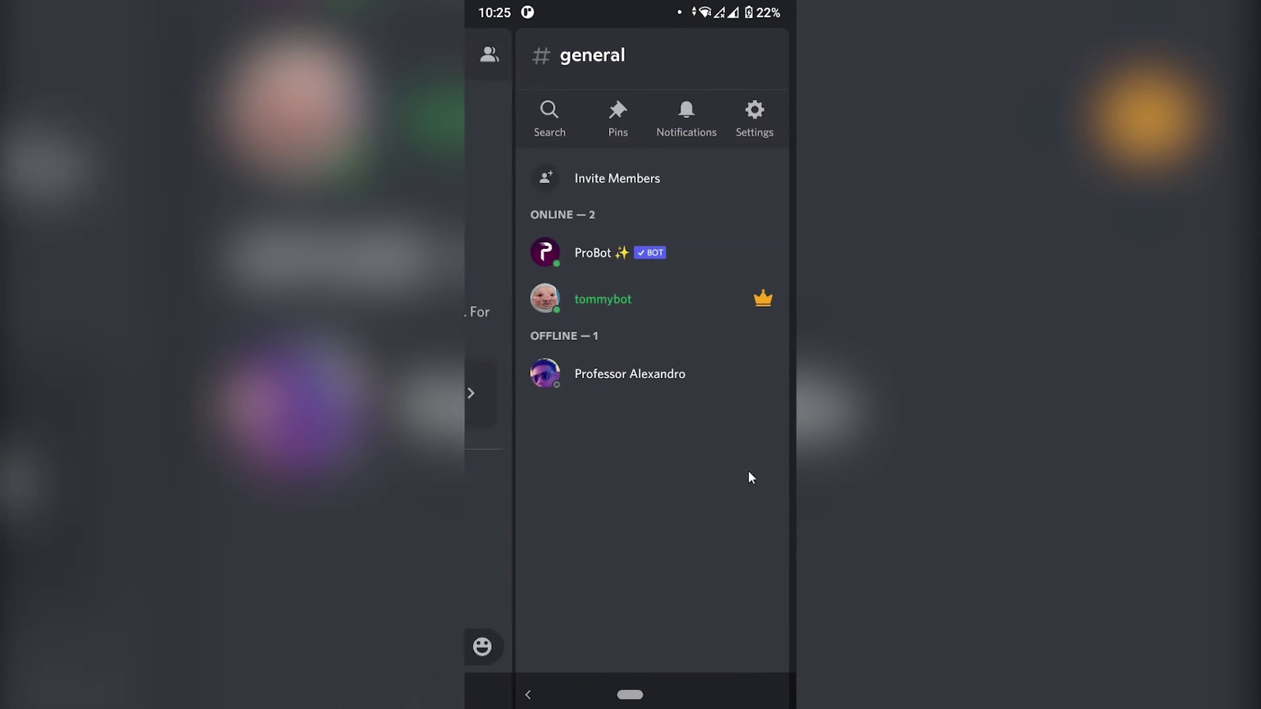